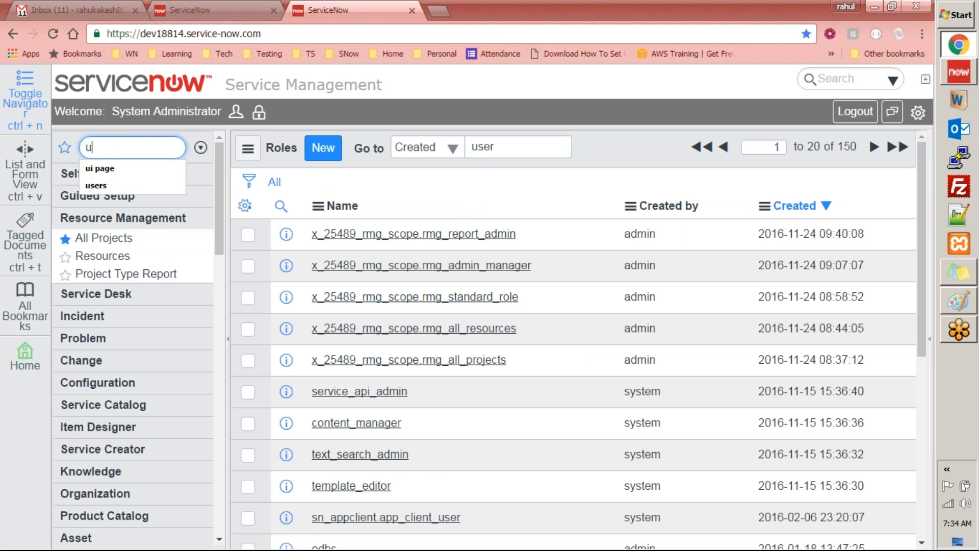
Open the Users list under Users and Groups, and open the first user's record.
click(90, 253)
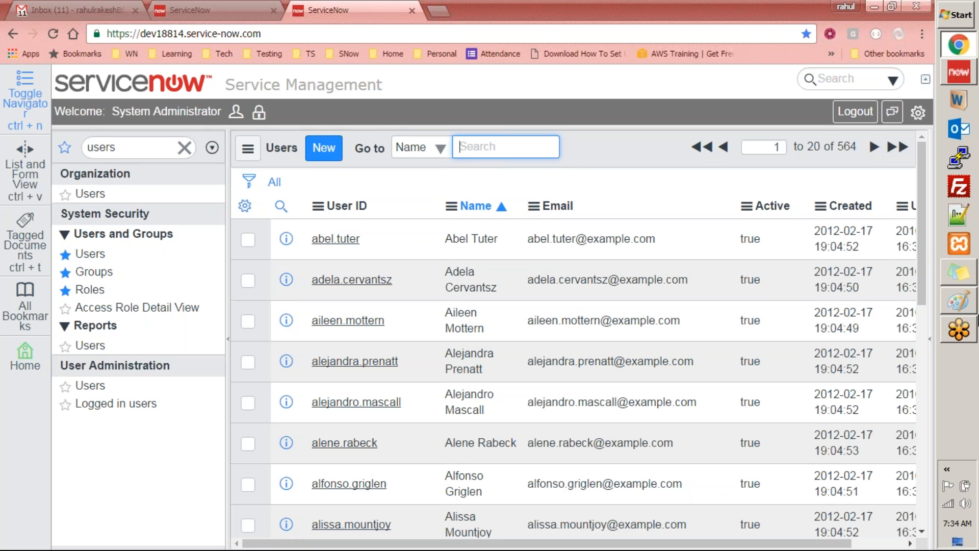
mouse_move(974, 324)
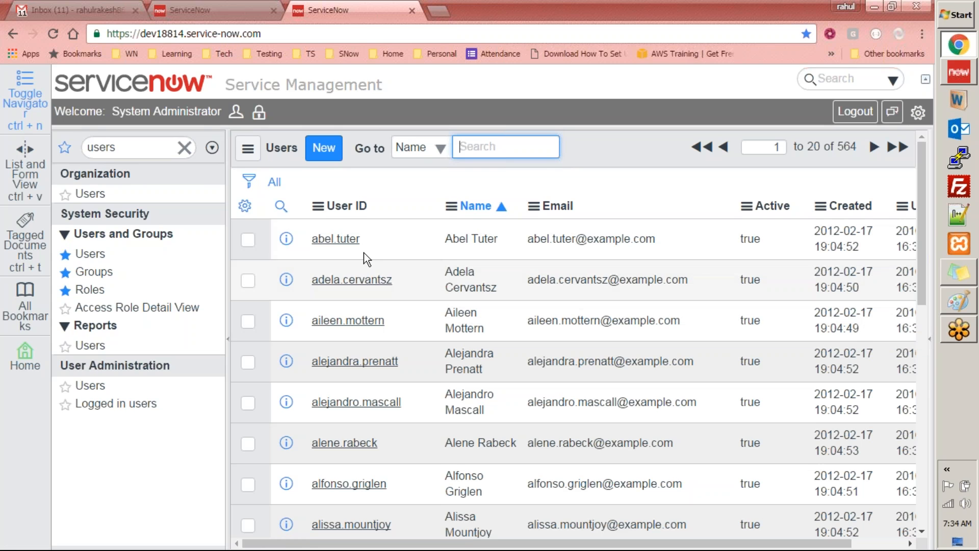
click(332, 241)
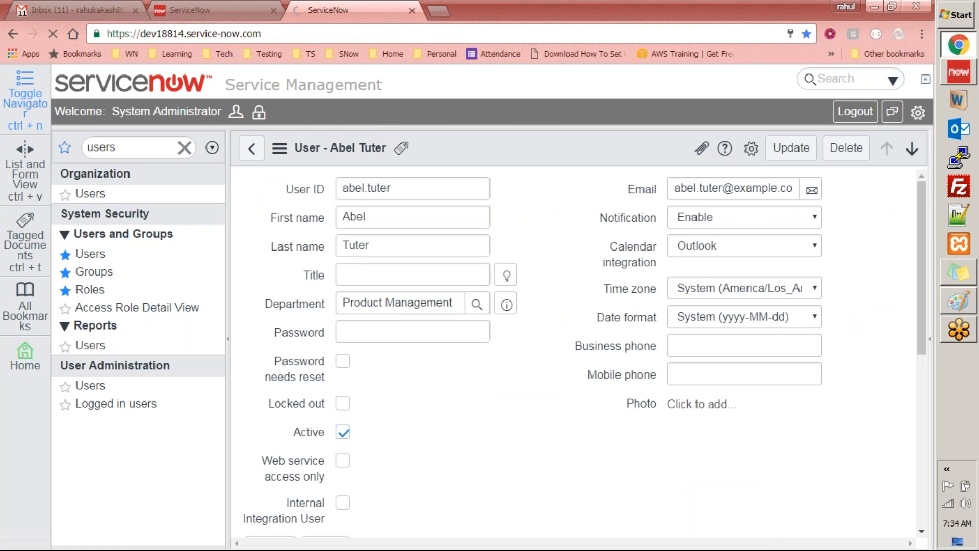
Examine the user's ID and the roles assigned in the record's Roles list, particularly rmg_standard_role.
double_click(410, 191)
click(556, 215)
scroll(464, 213, down, 10)
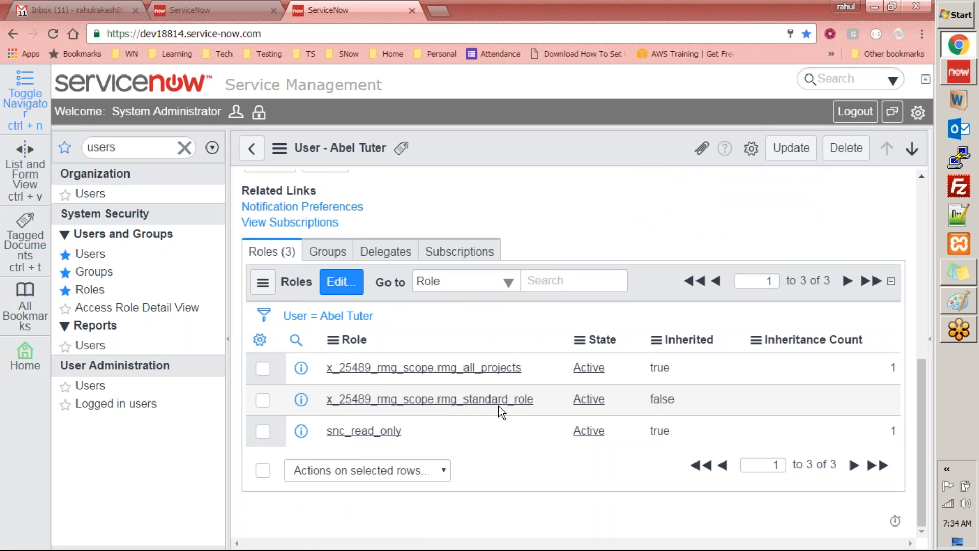
drag(534, 399, 325, 399)
click(542, 476)
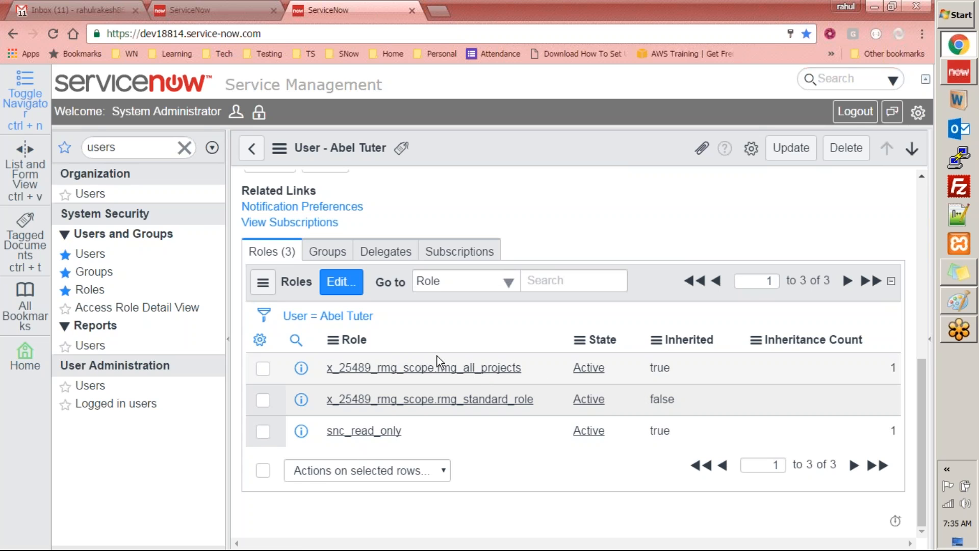
Switch to the Paint role diagram to check what rmg_standard_role contains, and compare it with the user's assigned roles in ServiceNow.
key(alt+Tab)
click(545, 385)
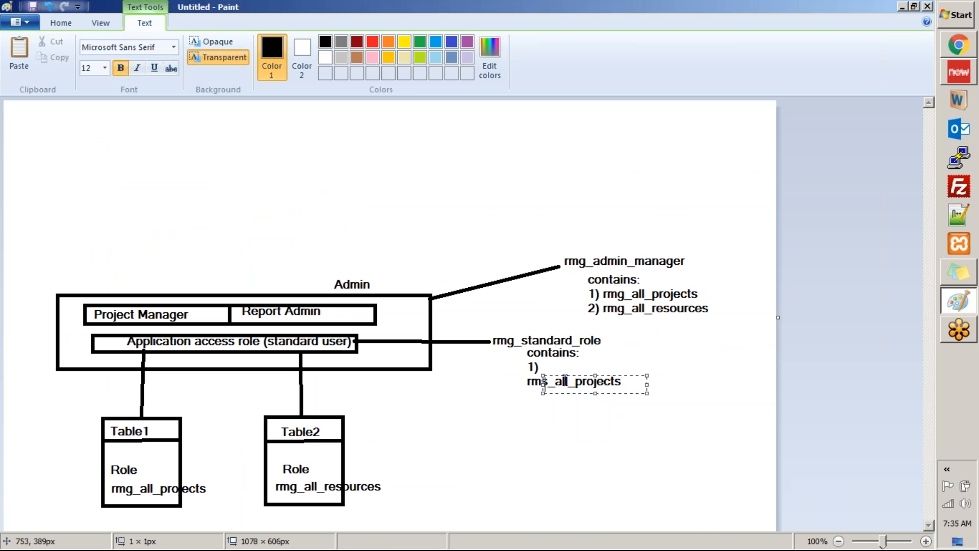
key(alt+Tab)
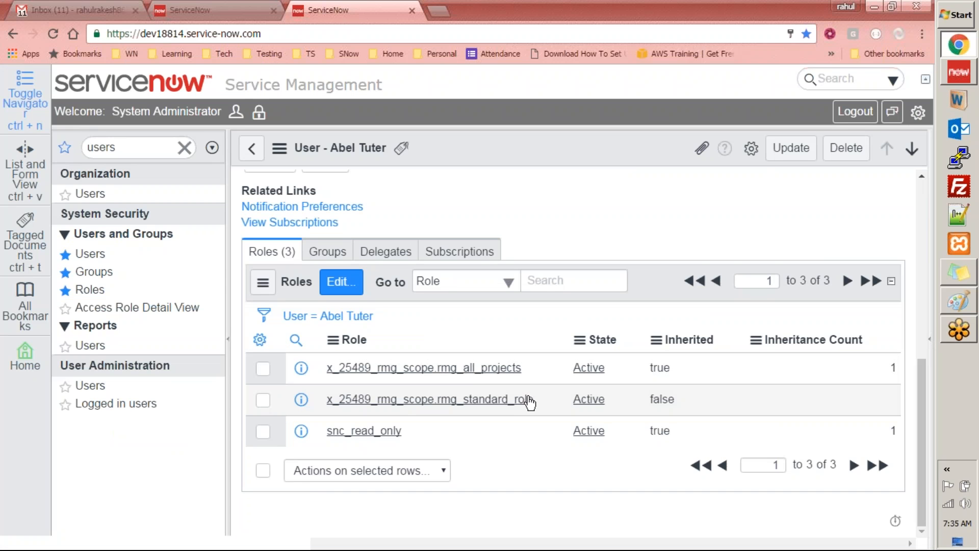
drag(538, 400, 415, 399)
scroll(337, 246, up, 2)
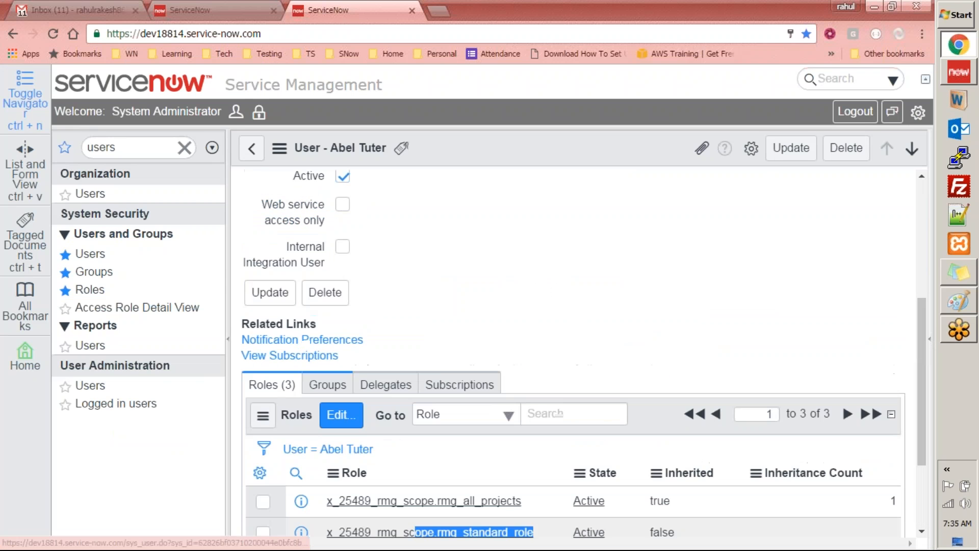
scroll(378, 287, down, 2)
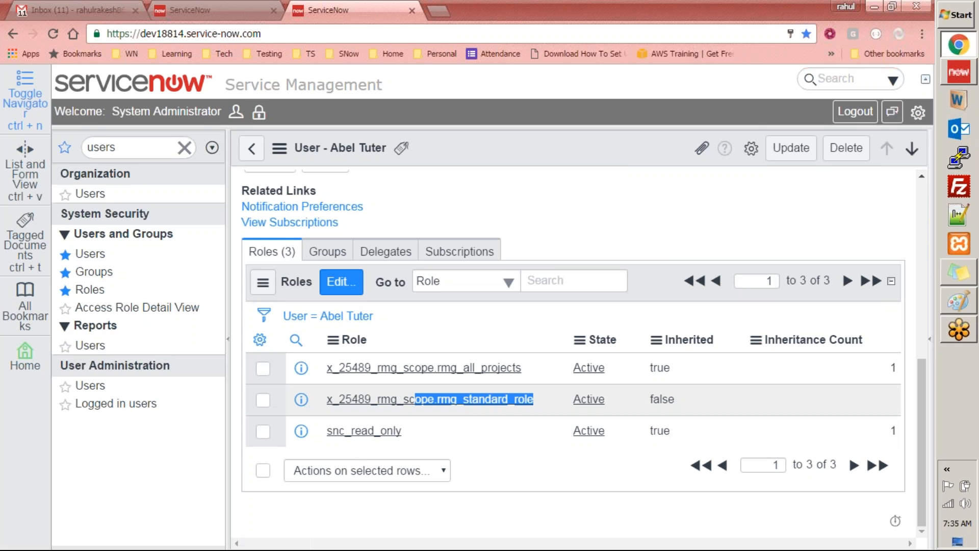
Review the Inherited values of rmg_all_projects and rmg_standard_role in the user's Roles list.
click(531, 380)
drag(530, 375, 324, 370)
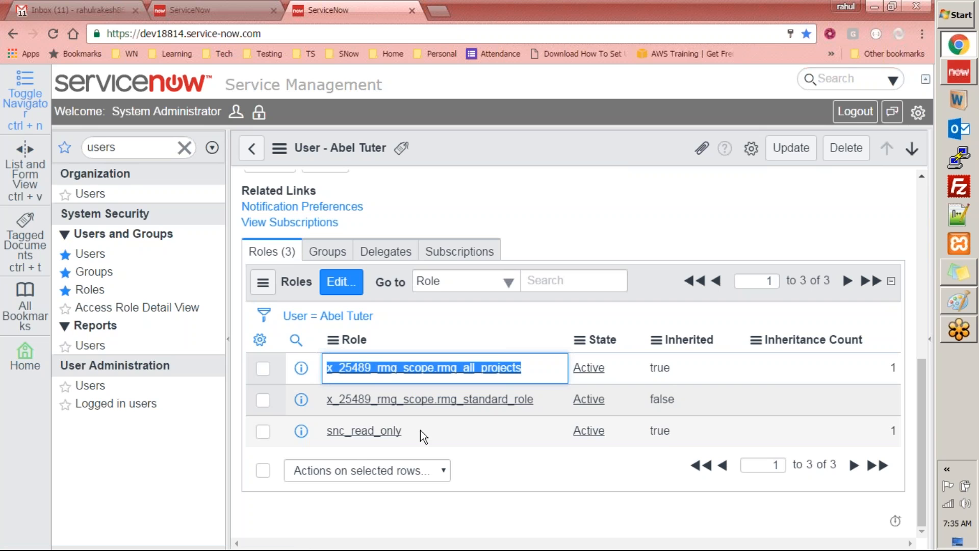
click(589, 509)
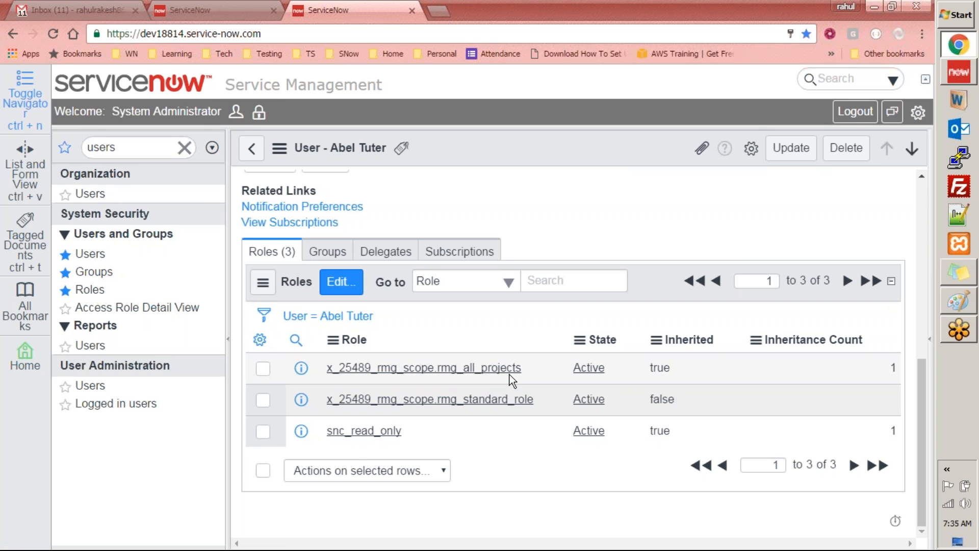
drag(542, 399, 363, 399)
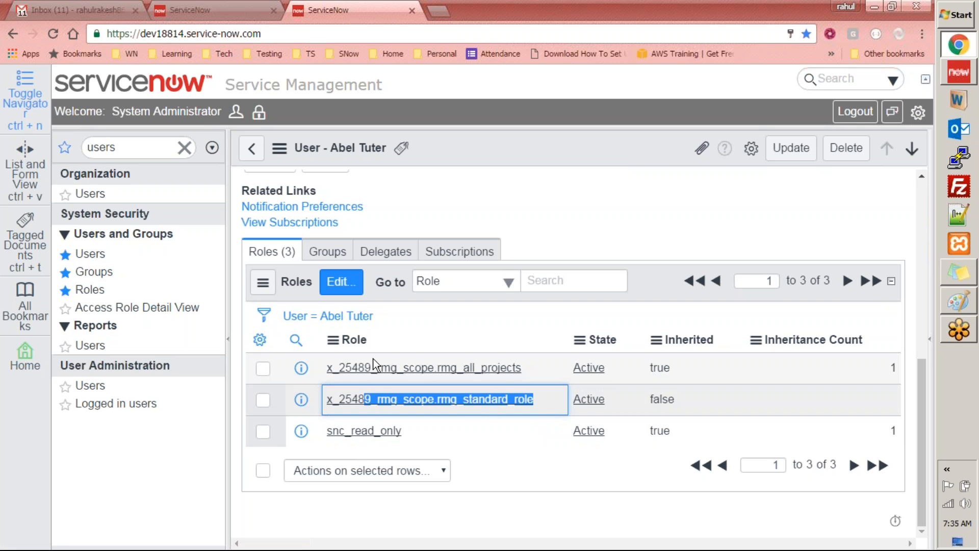
scroll(445, 400, up, 5)
scroll(616, 367, up, 2)
scroll(616, 367, down, 7)
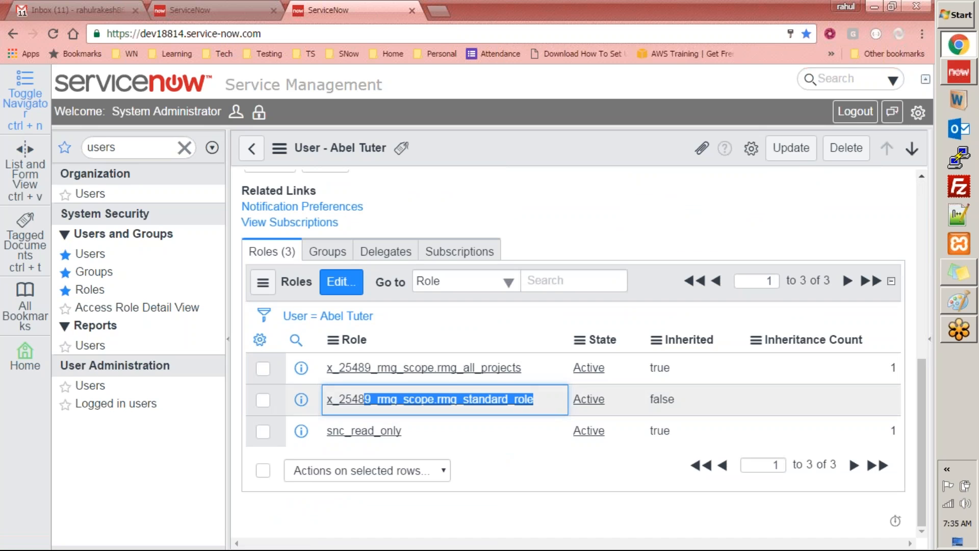
Open the user's role assignments for editing, inspect x_25489_rmg_scope.rmg_standard_role in the Roles List, and save.
click(337, 282)
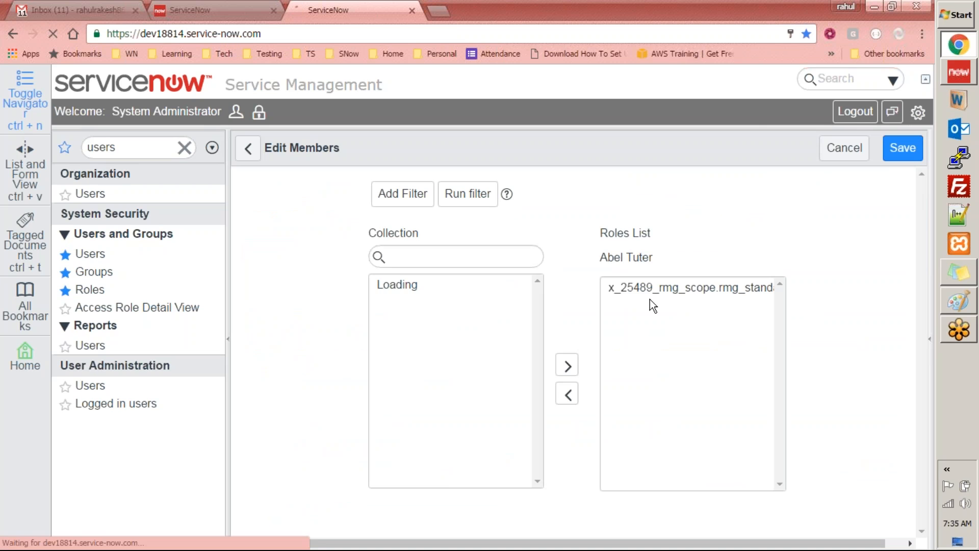
scroll(737, 329, down, 1)
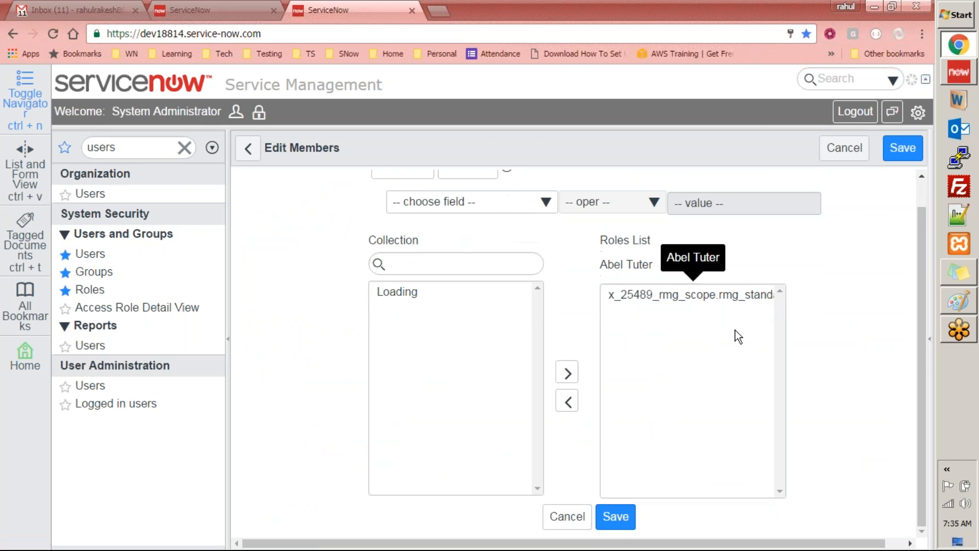
click(672, 295)
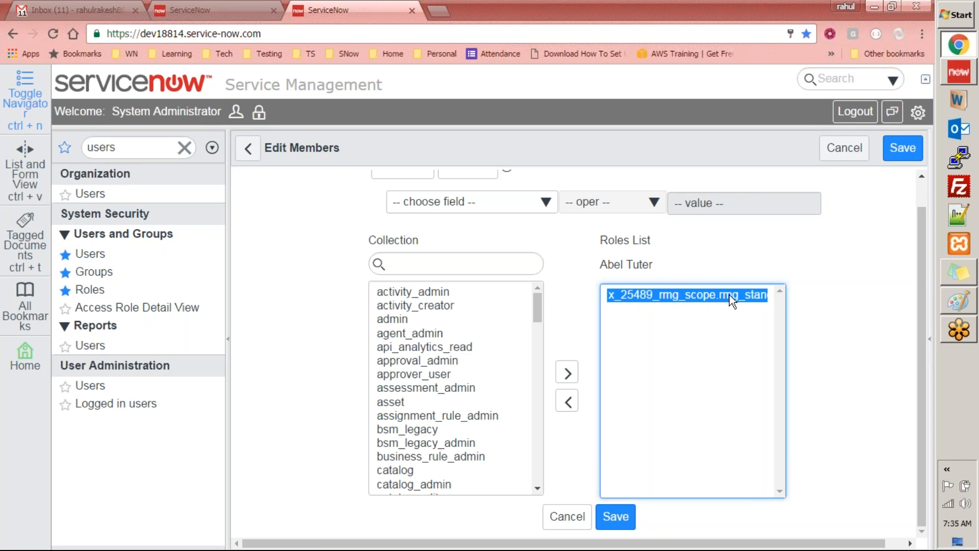
scroll(777, 317, down, 1)
scroll(777, 317, down, 1)
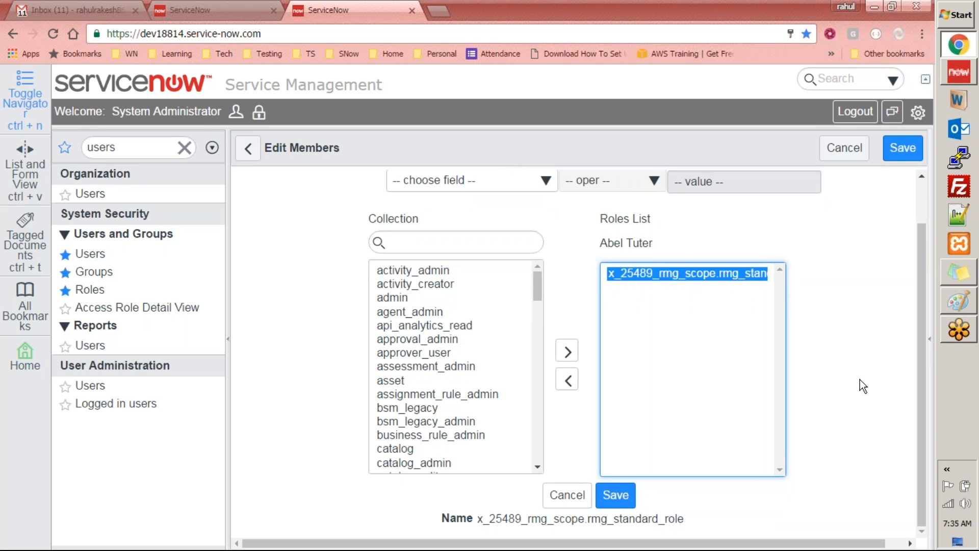
click(894, 16)
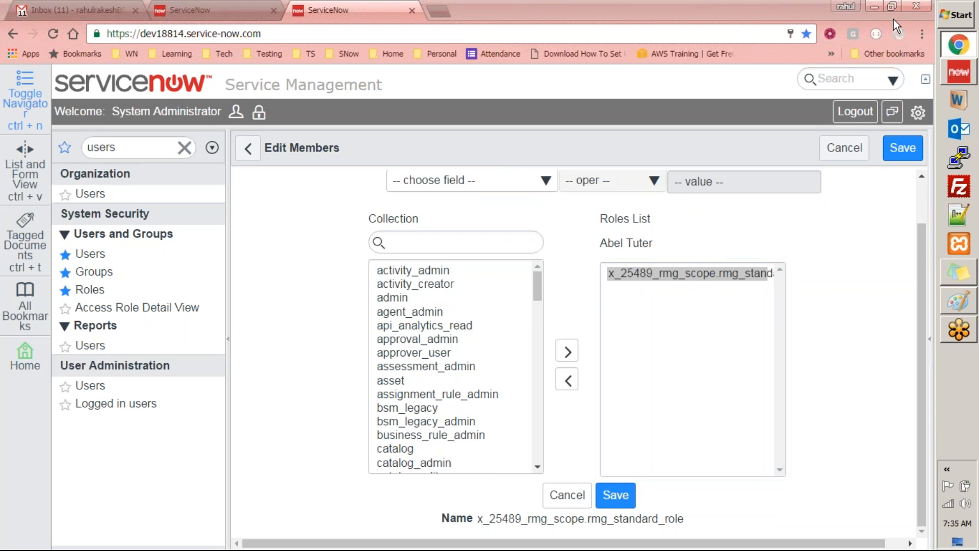
click(919, 439)
click(908, 32)
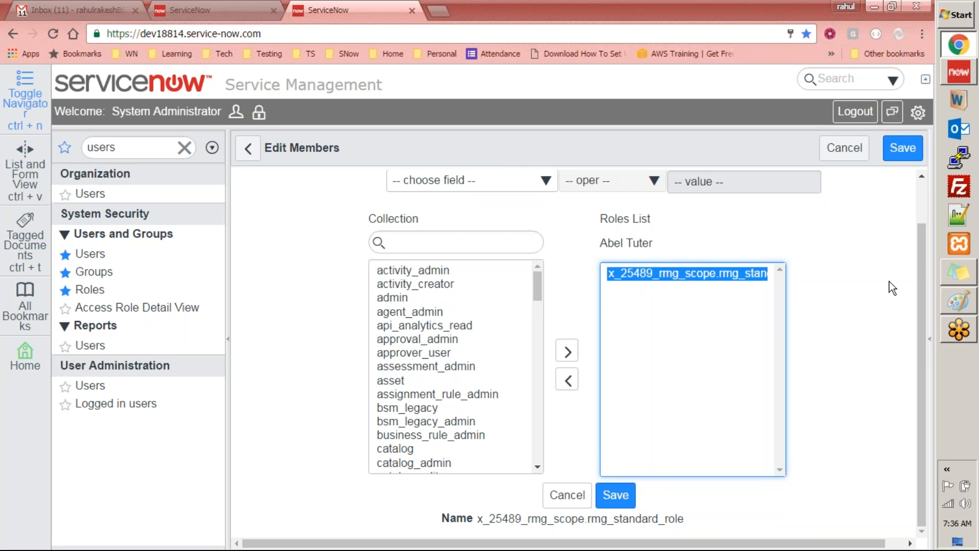
click(616, 498)
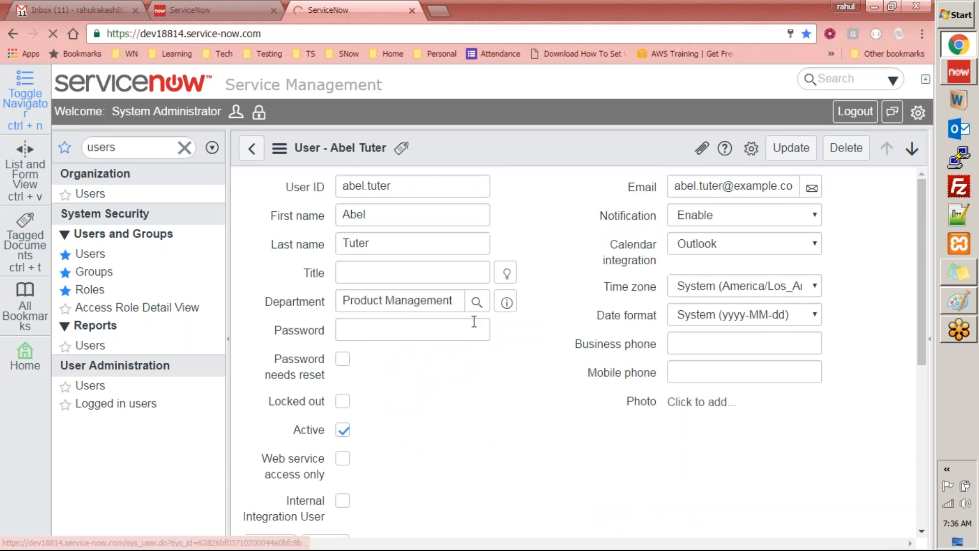
Check the saved user record's Roles list for the rmg_all_projects role.
scroll(475, 322, down, 6)
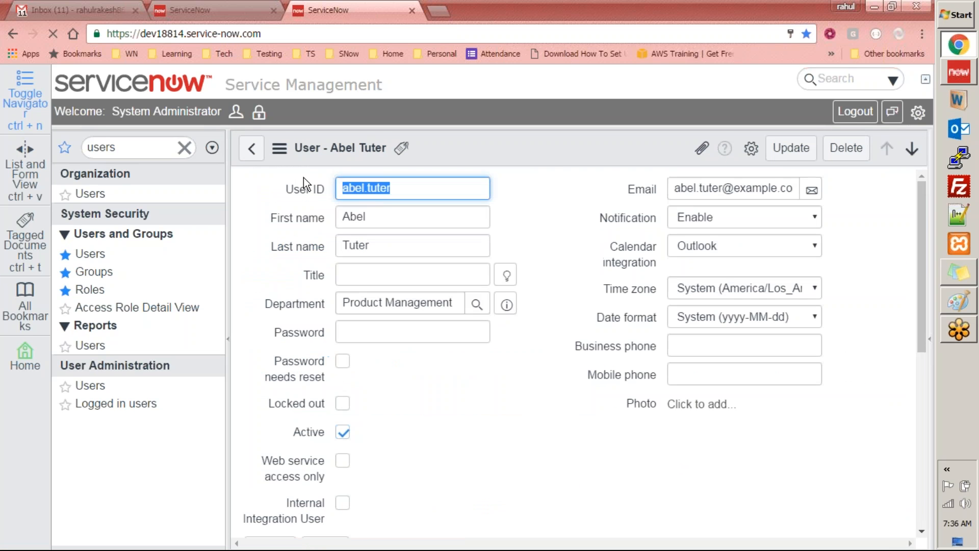
scroll(476, 242, down, 7)
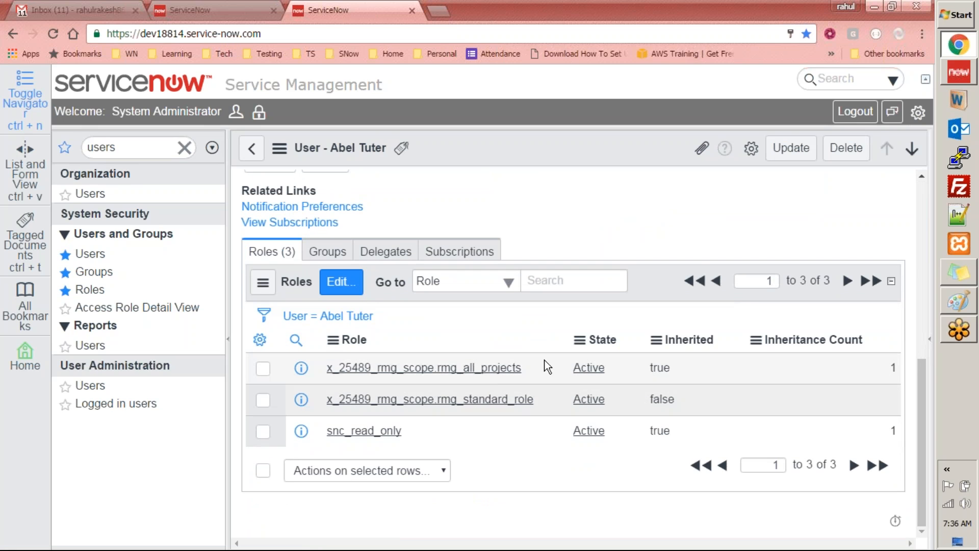
drag(548, 371, 437, 378)
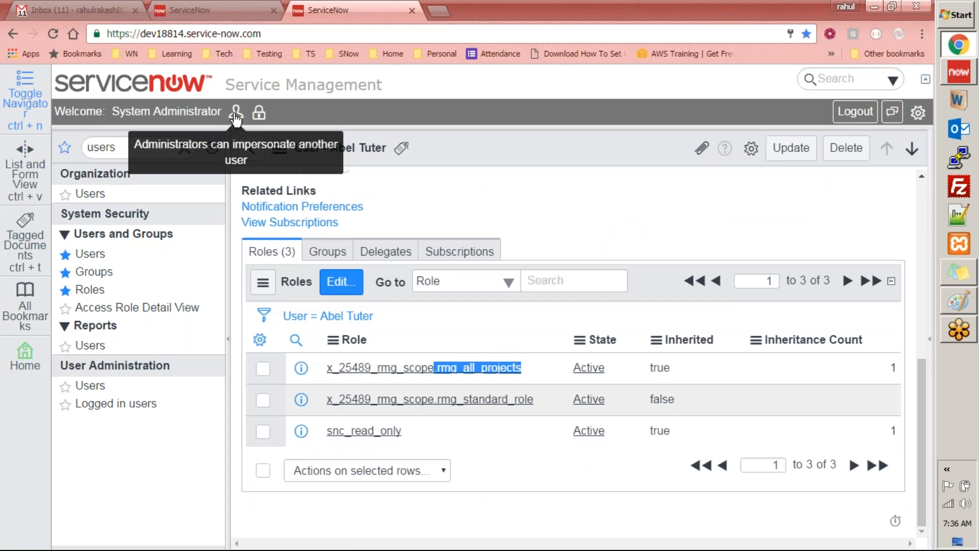
Impersonate the same user, filter the navigator by "res" and open All Projects under Resource Management.
click(235, 118)
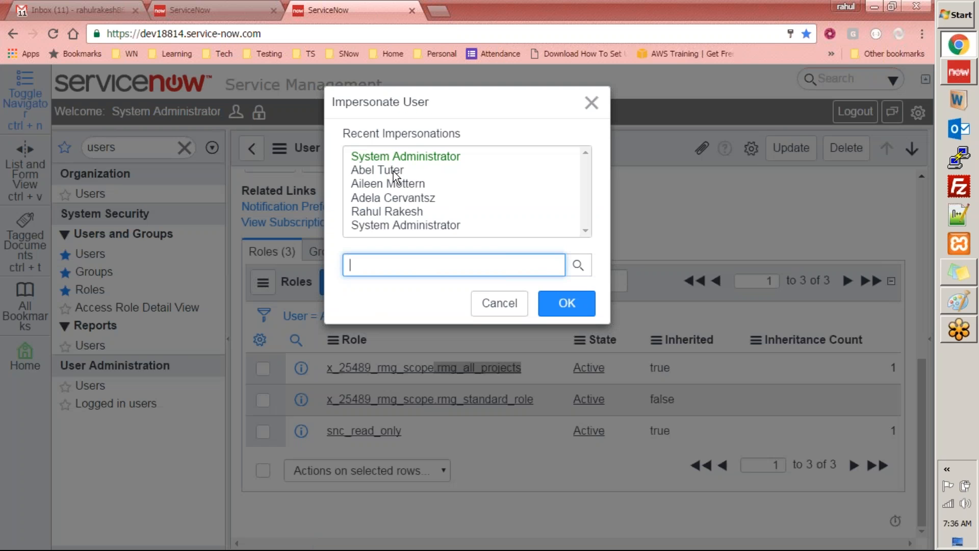
click(393, 170)
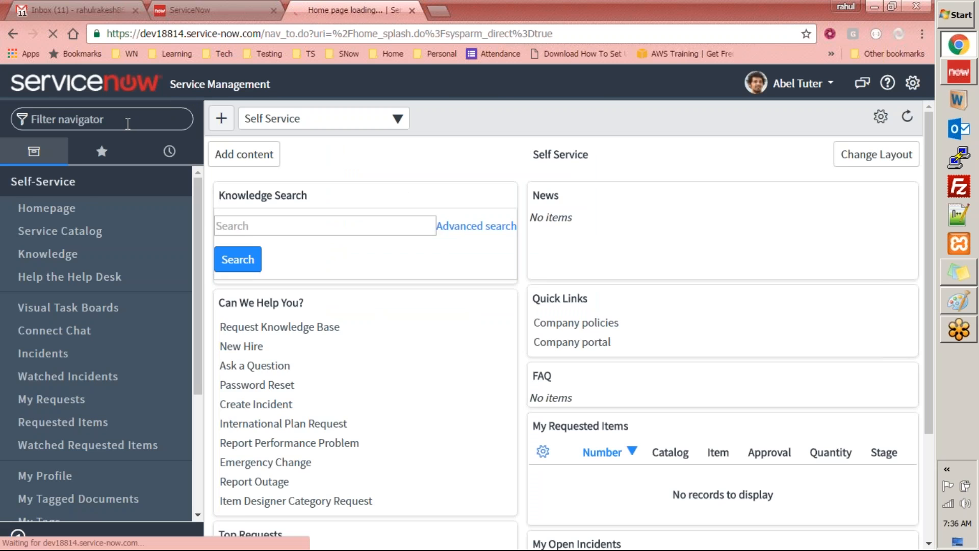
text(res)
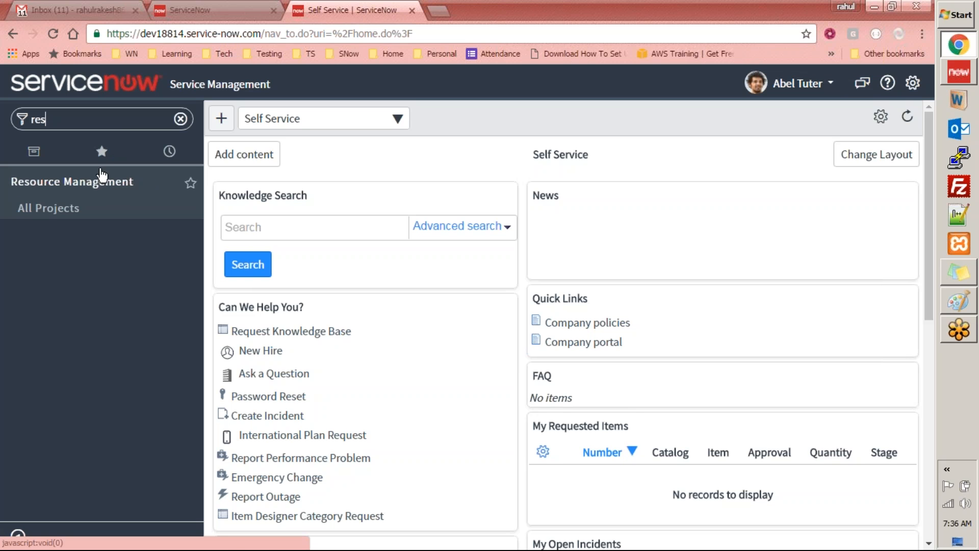
click(51, 214)
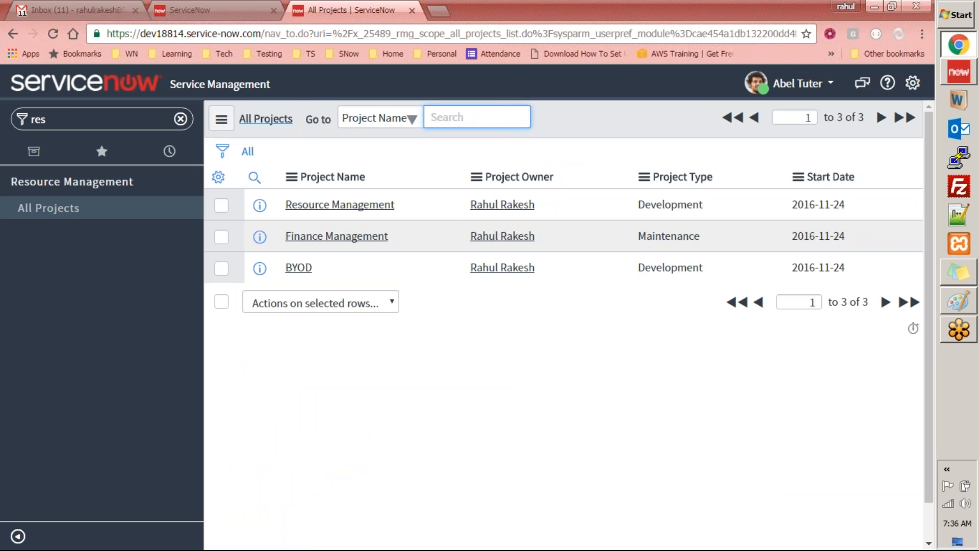
triple_click(309, 122)
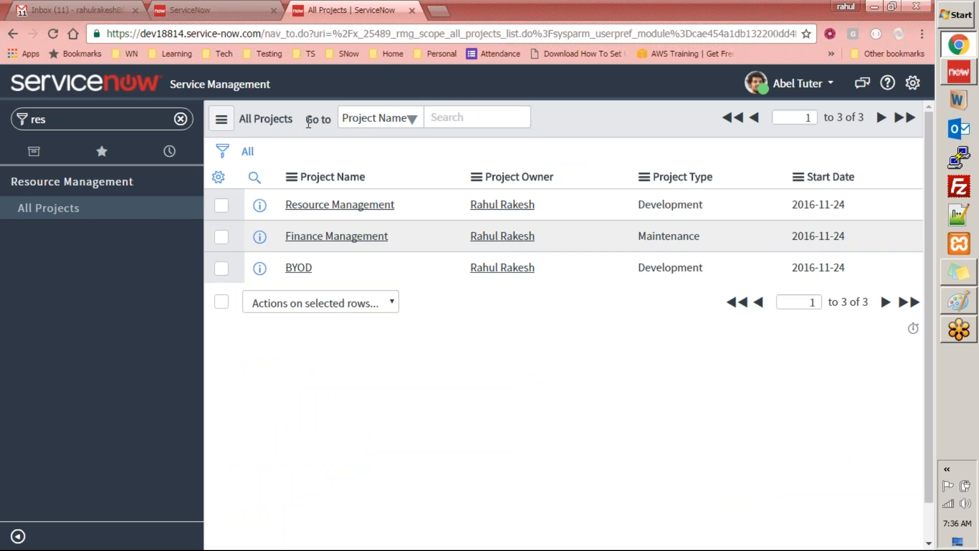
click(307, 121)
click(824, 93)
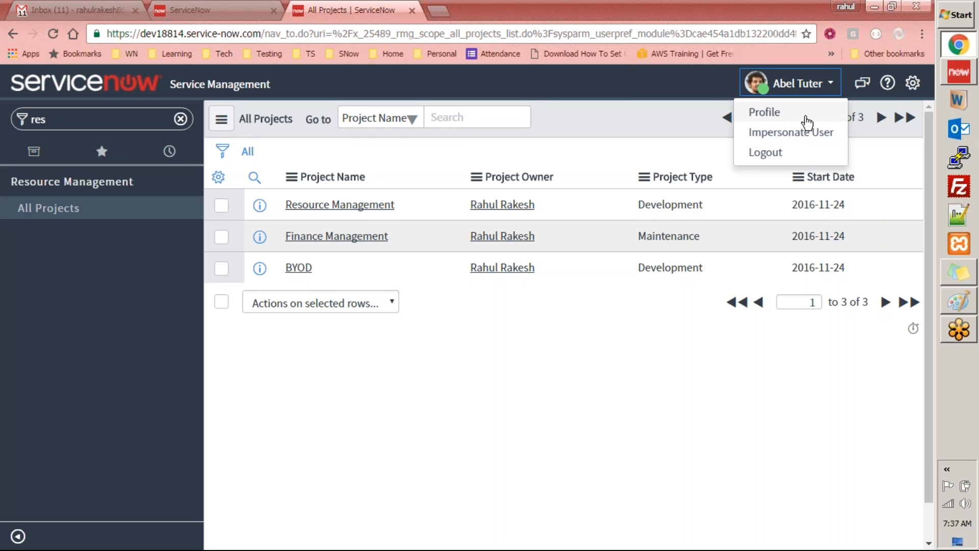
click(791, 132)
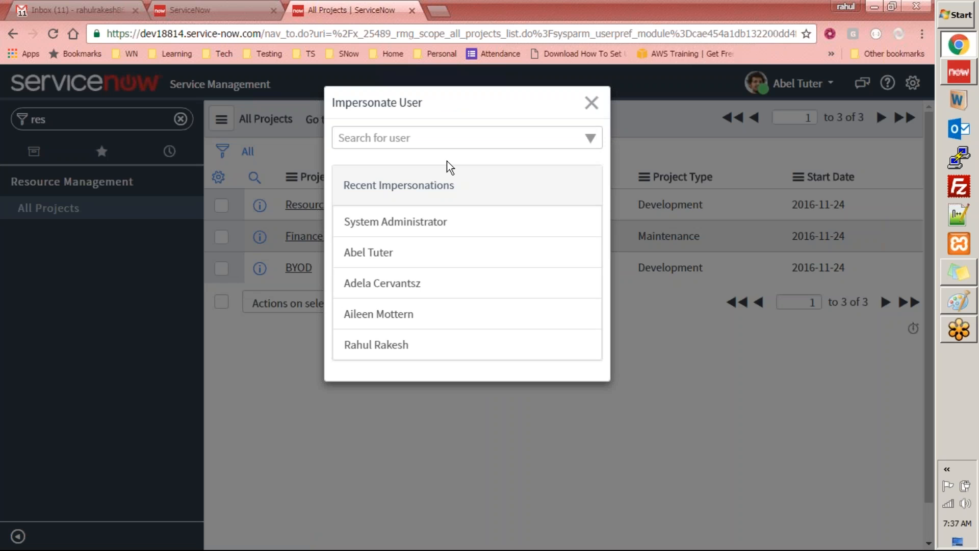
click(591, 102)
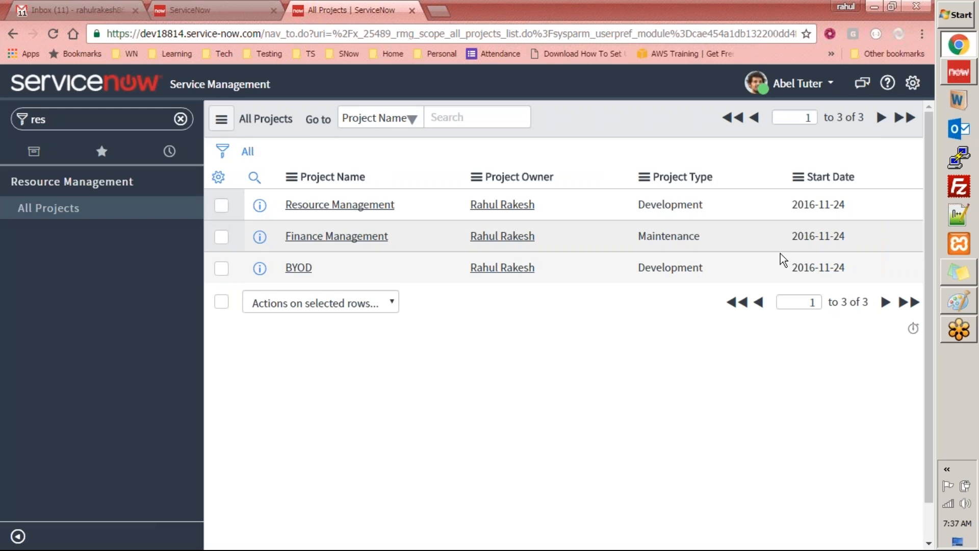
Switch the impersonation back to System Administrator and bring up the role diagram in Paint.
click(831, 84)
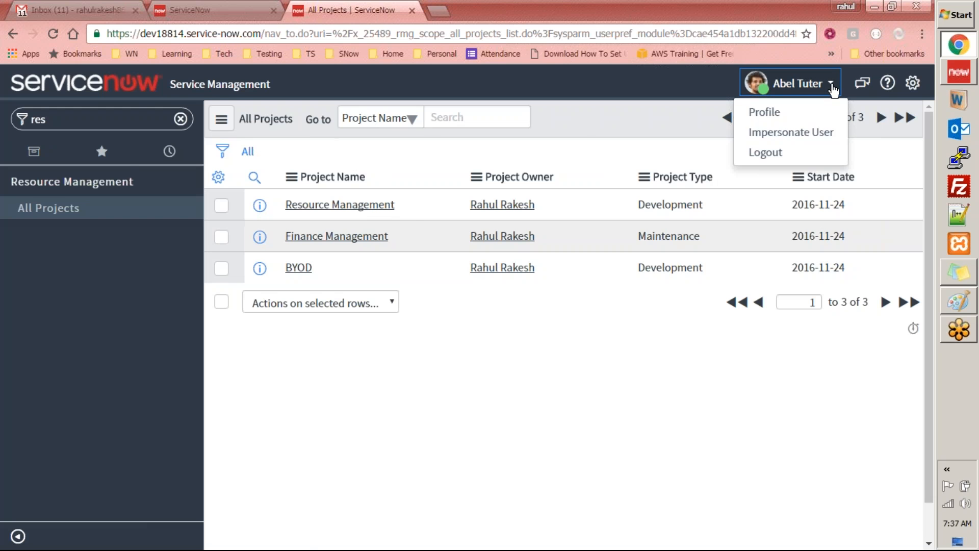
click(795, 131)
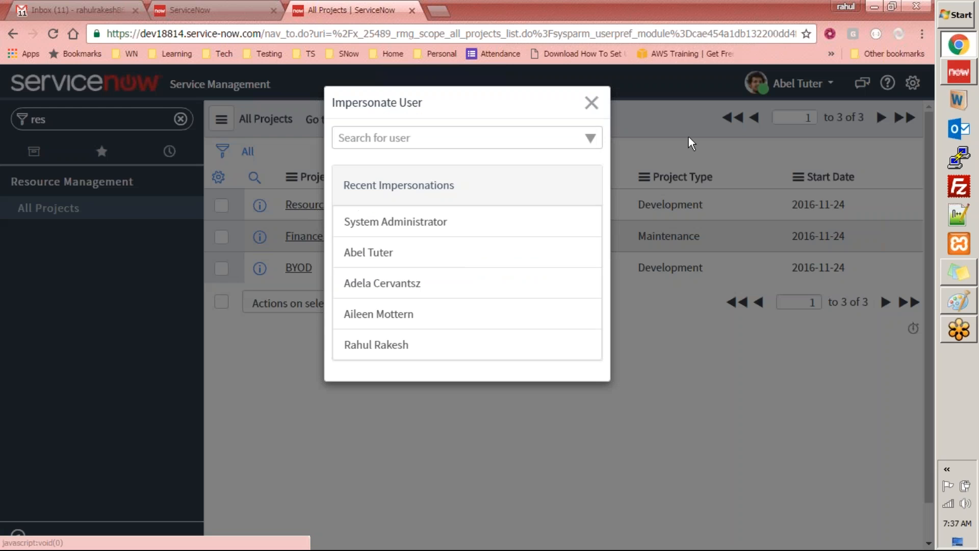
click(383, 227)
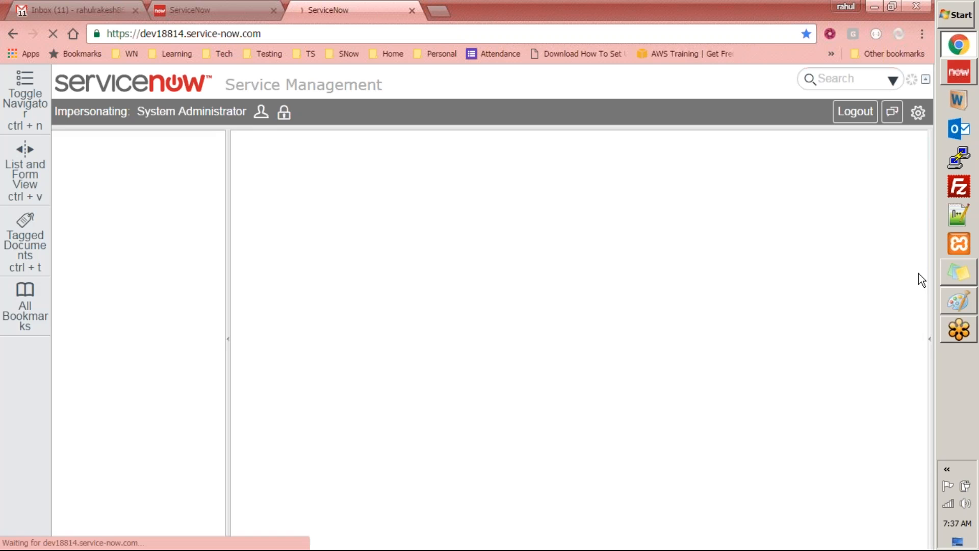
click(958, 301)
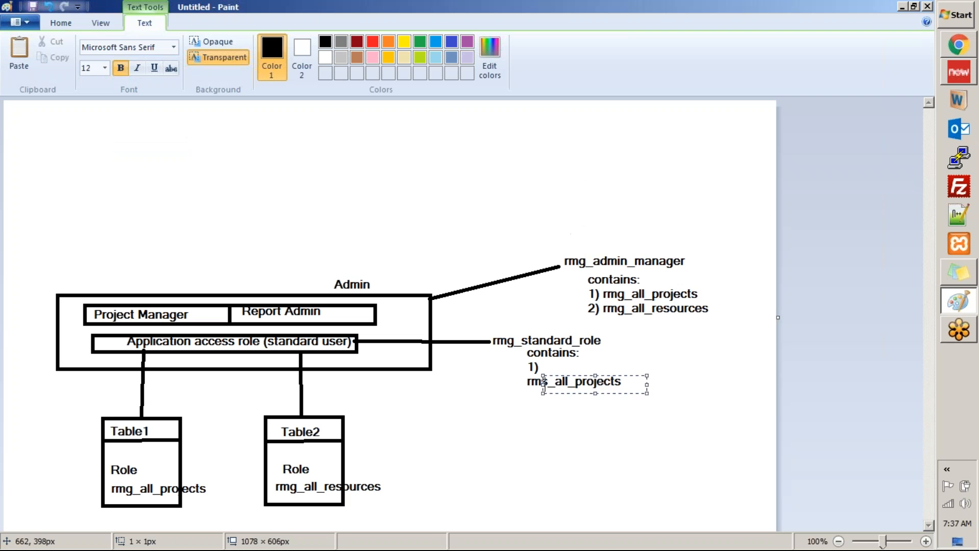
Add the text "2) snc_read_only" below rms_all_projects in the diagram's rmg_standard_role list.
click(565, 429)
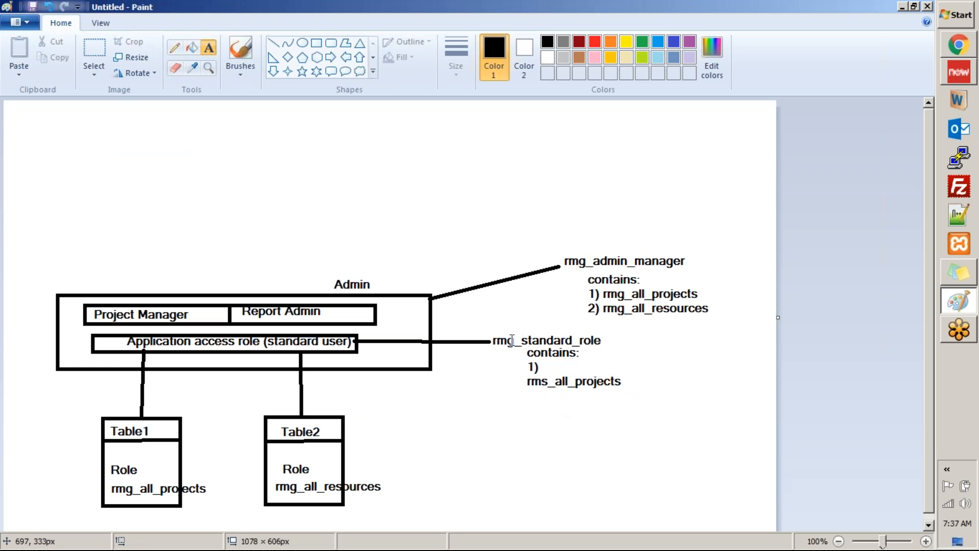
click(579, 370)
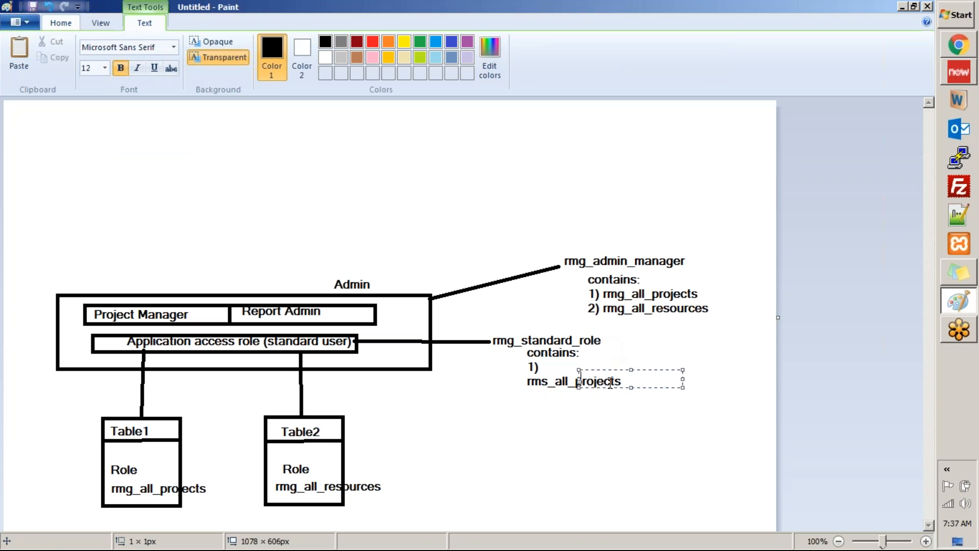
click(533, 399)
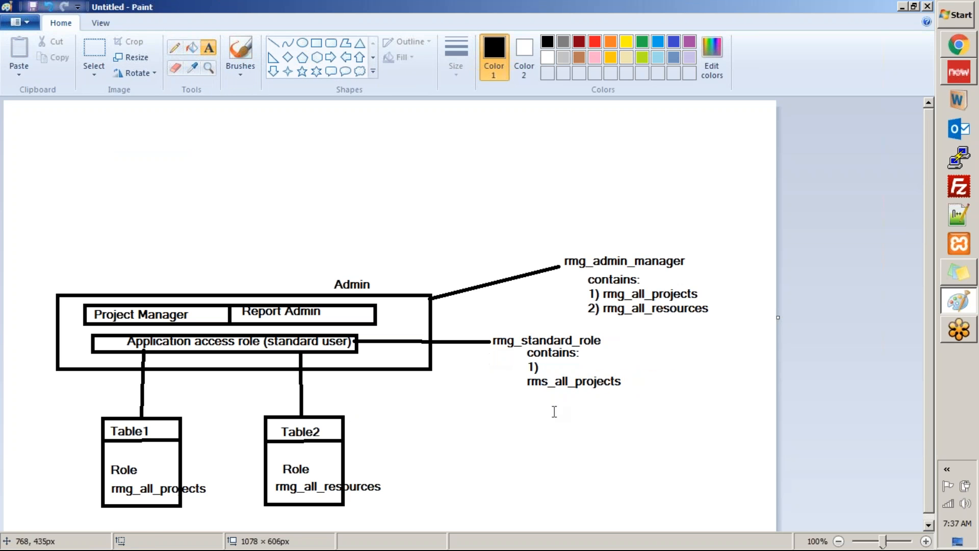
drag(525, 388, 551, 409)
drag(653, 424, 655, 426)
text(2)
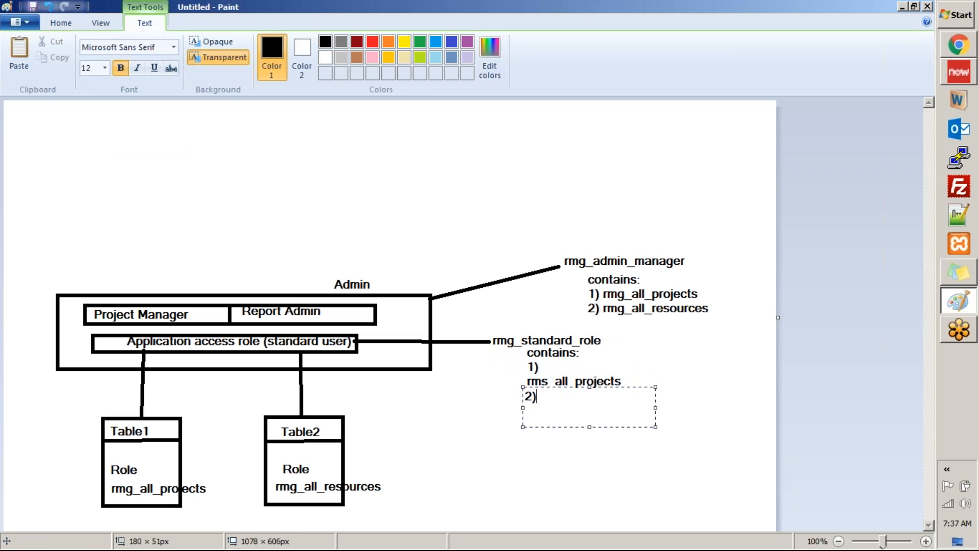
text() snc_read_only)
click(704, 369)
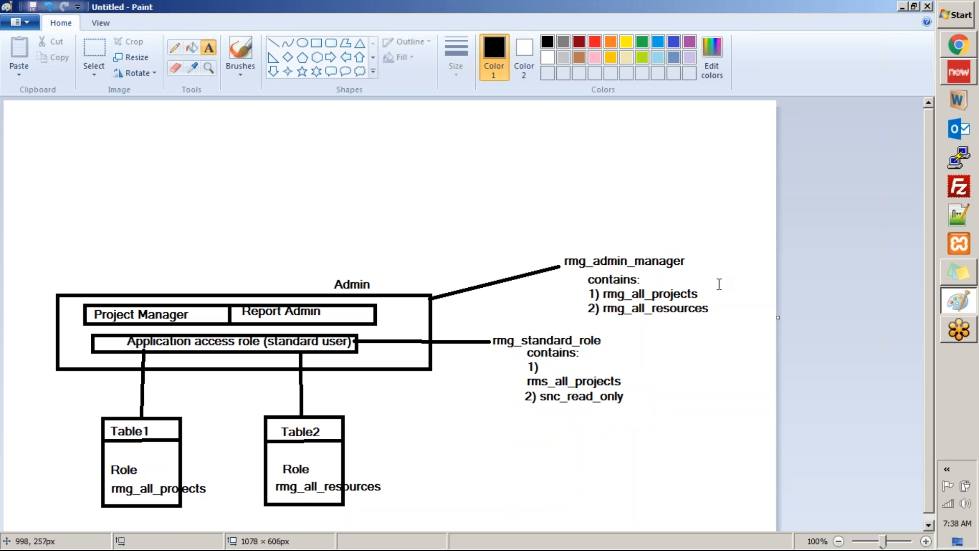
Switch to ServiceNow in Chrome, filter the navigator by "roles", and open the x_25489_rmg_scope.rmg_standard_role record from the Roles list.
click(957, 53)
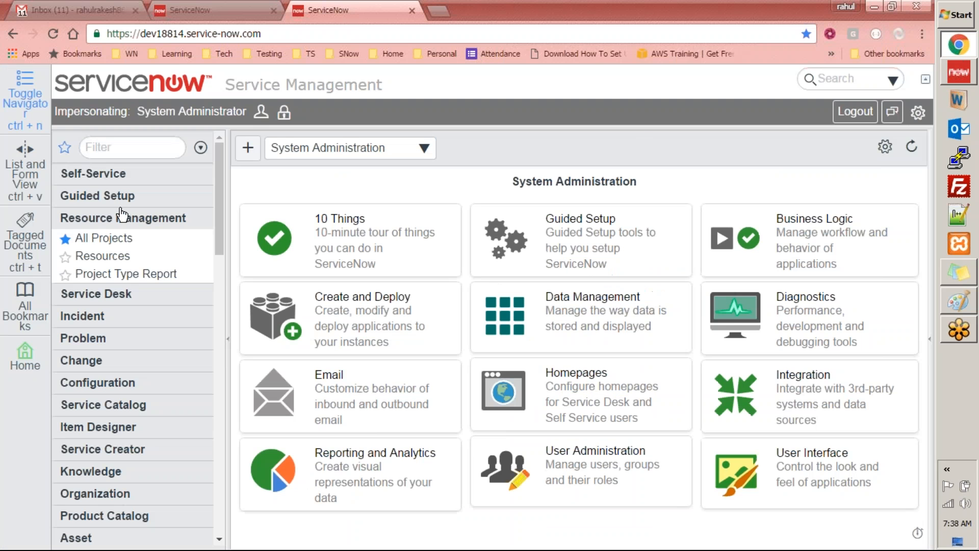
click(136, 152)
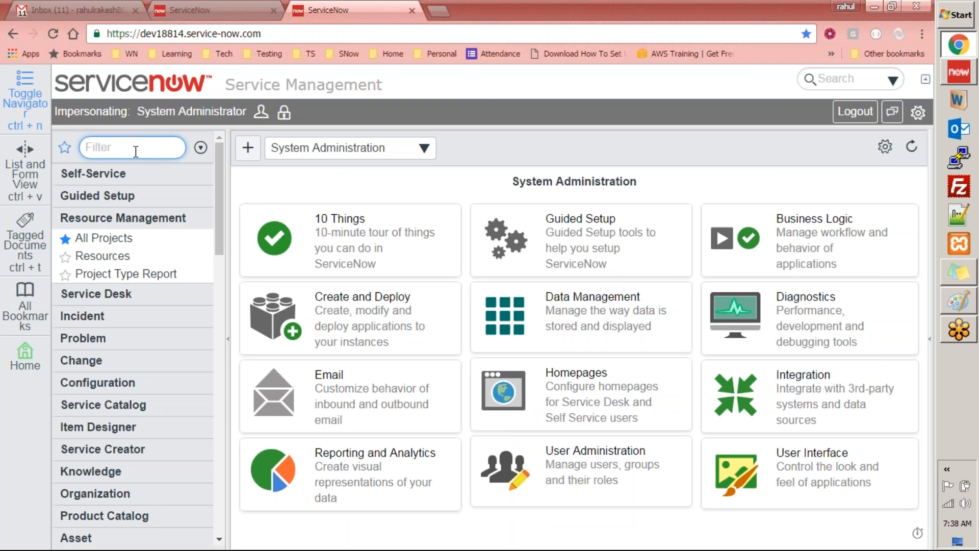
text(roles)
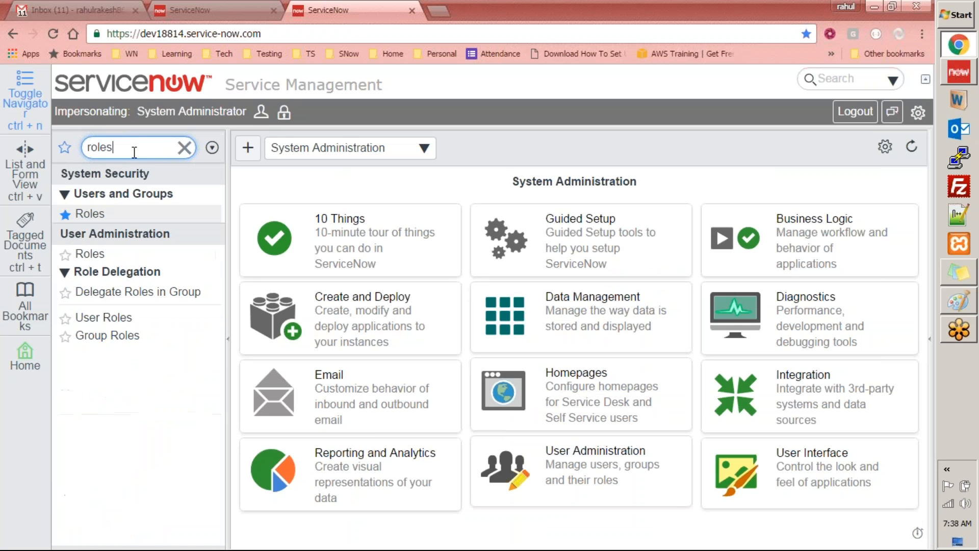
click(96, 216)
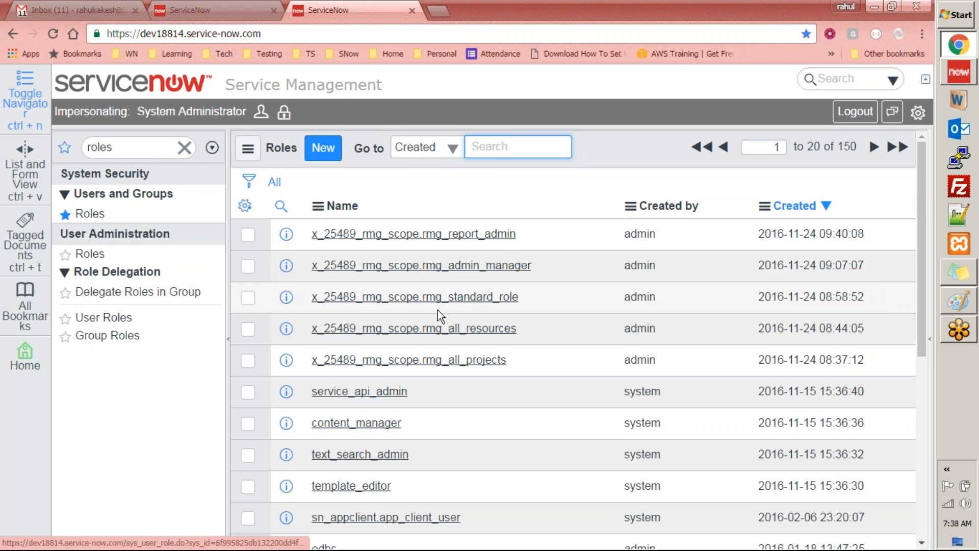
click(463, 299)
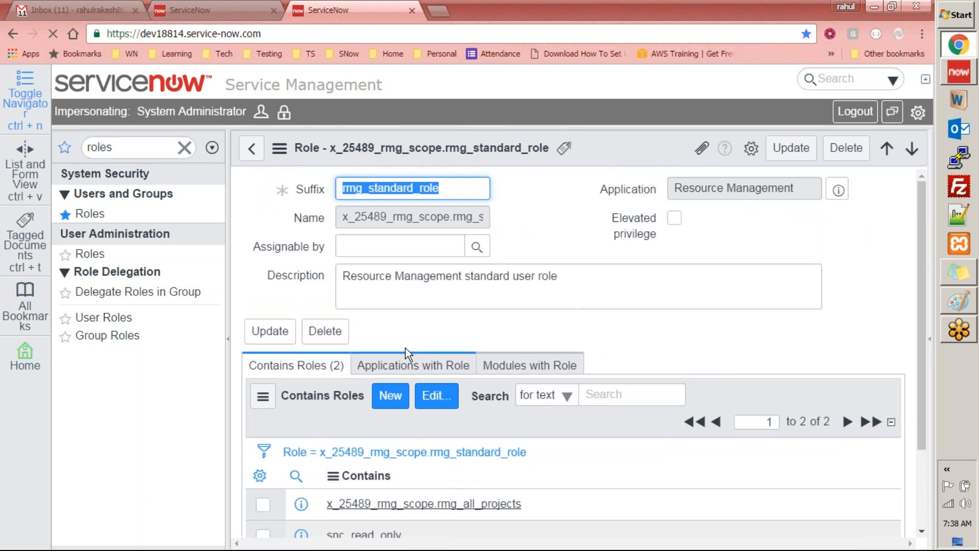
Examine the Contains Roles entries of rmg_standard_role for rmg_all_projects and snc_read_only.
scroll(406, 350, down, 2)
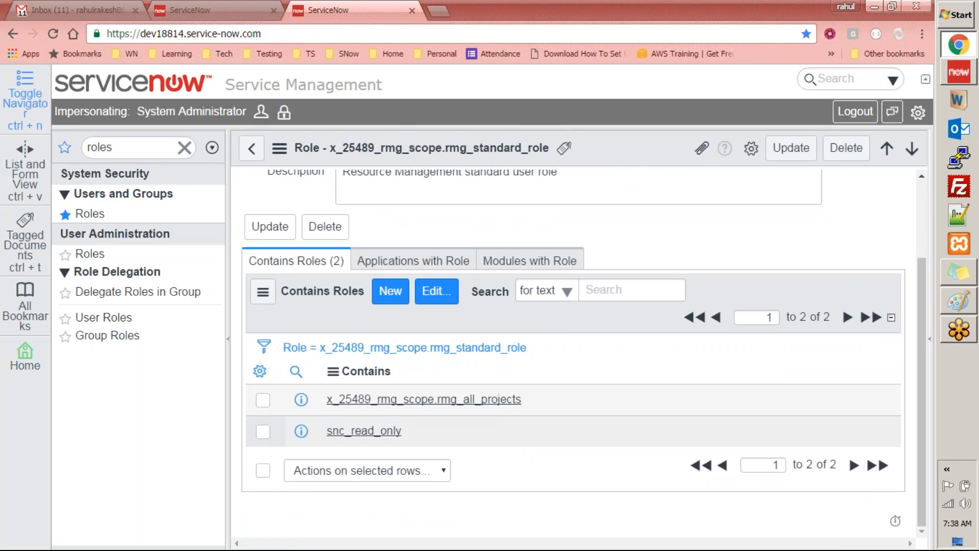
double_click(447, 411)
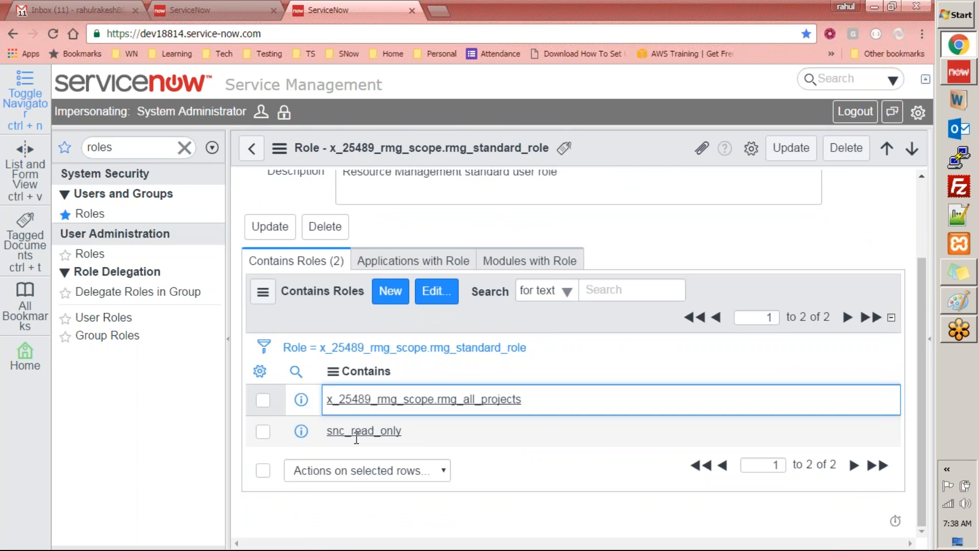
double_click(327, 437)
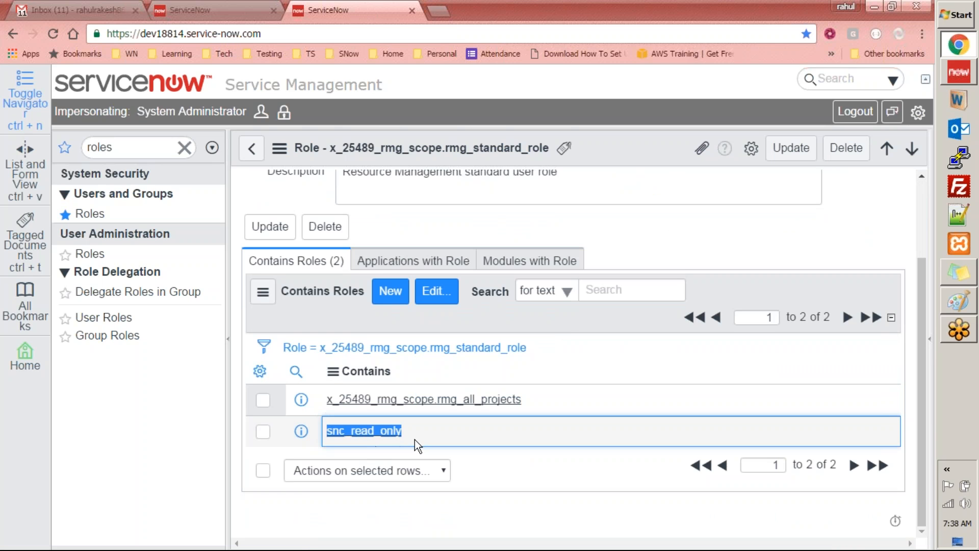
scroll(386, 227, up, 2)
scroll(386, 227, down, 2)
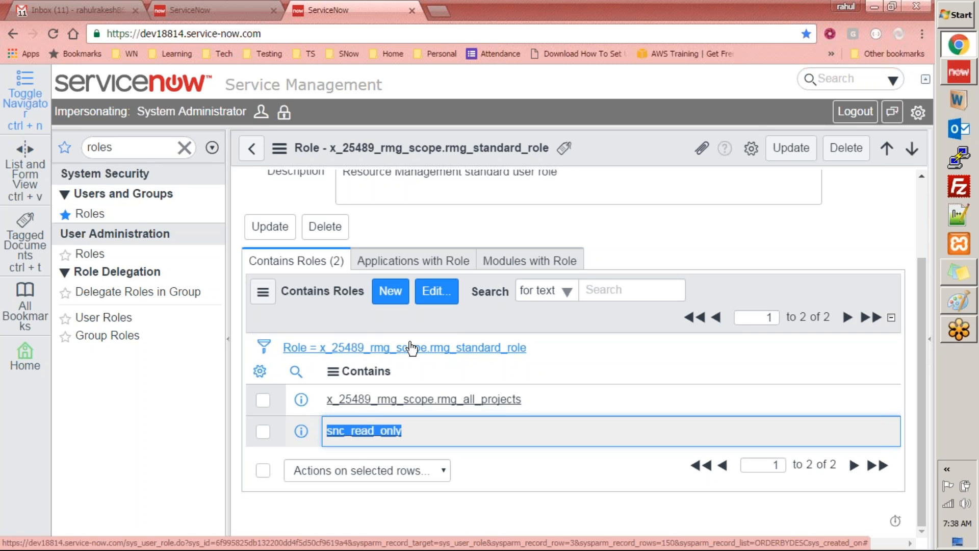
Open the x_25489_rmg_scope.rmg_admin_manager role from the Roles list and compare it with the role diagram in Paint.
click(250, 156)
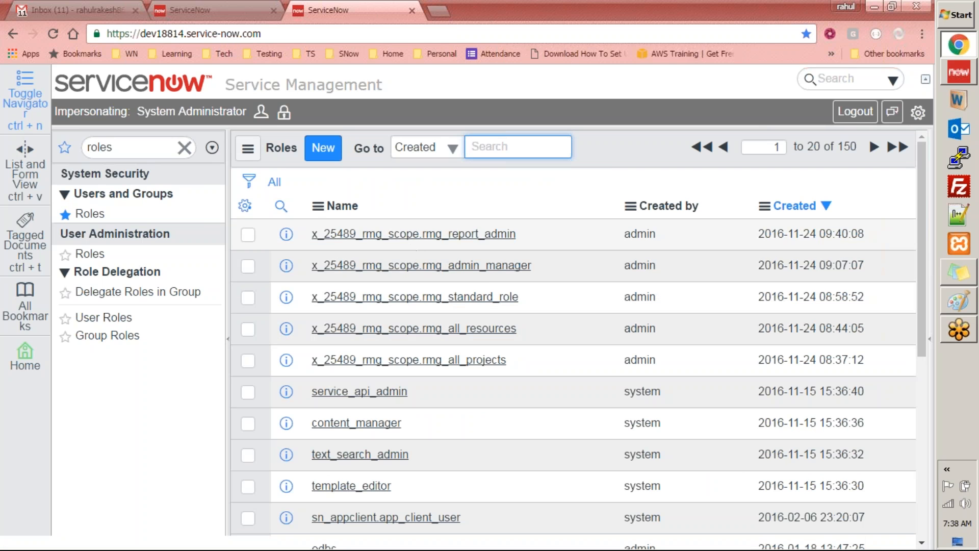
click(465, 266)
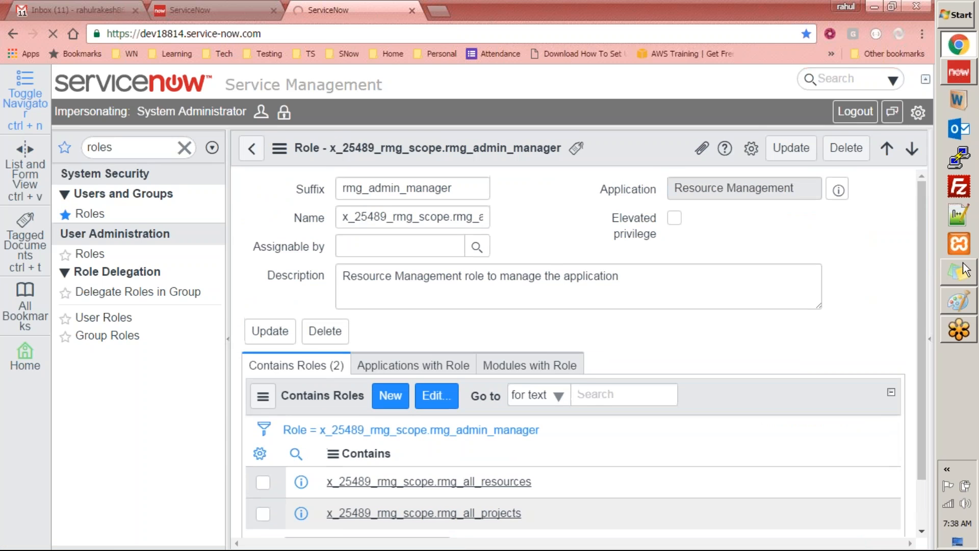
click(953, 302)
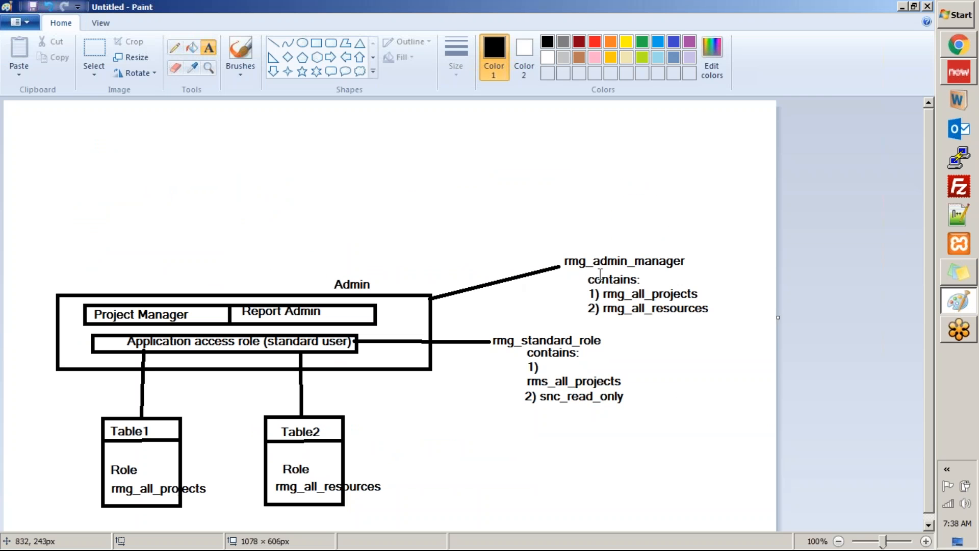
click(662, 292)
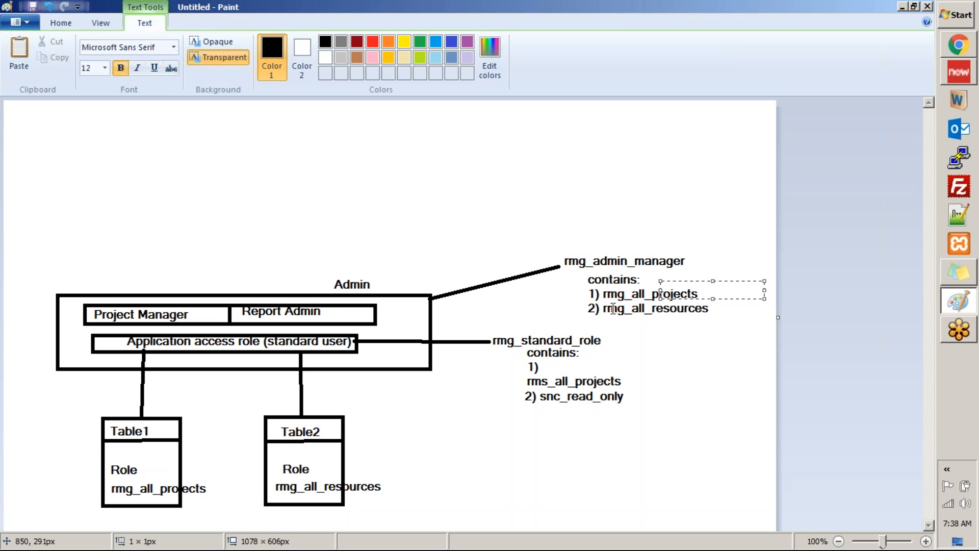
click(612, 308)
key(alt+Tab)
scroll(521, 295, down, 3)
scroll(311, 263, up, 2)
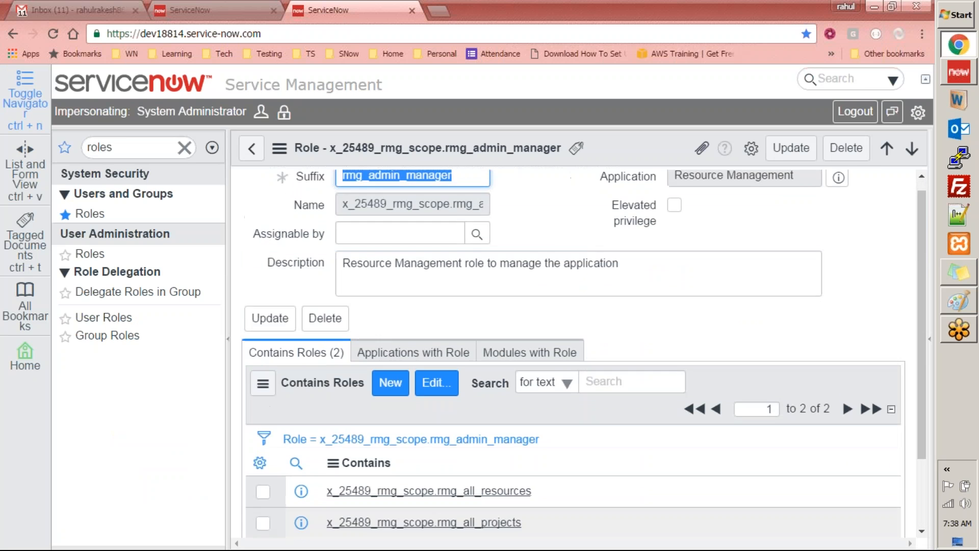
Examine the rmg_admin_manager record's suffix and its contained roles rmg_all_resources and rmg_all_projects.
double_click(467, 189)
click(466, 189)
double_click(485, 190)
scroll(561, 357, down, 2)
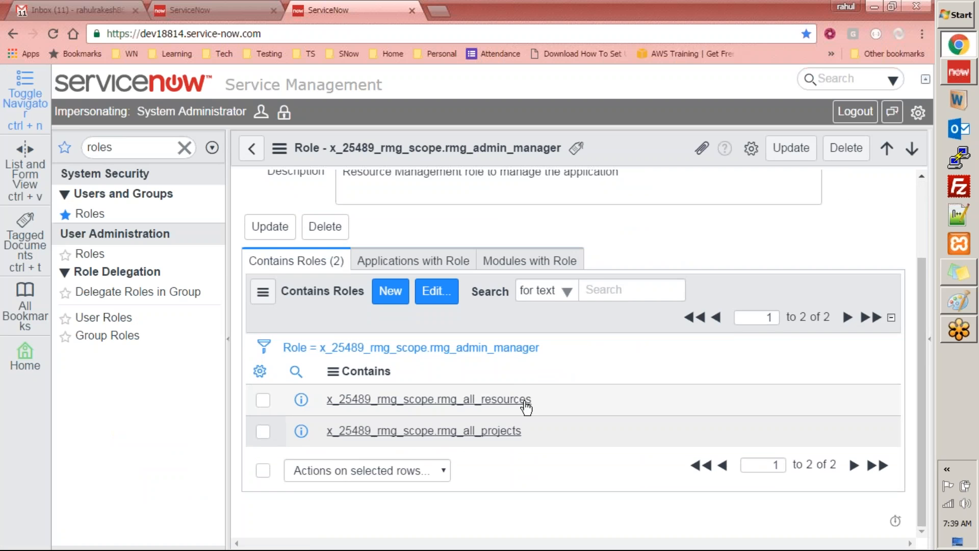
drag(536, 400, 439, 400)
drag(540, 437, 438, 437)
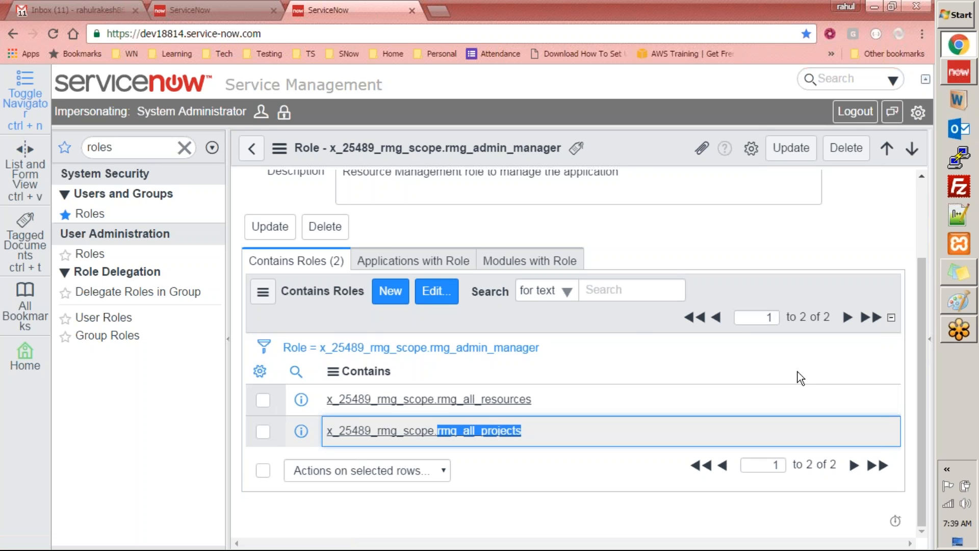
scroll(634, 387, up, 2)
scroll(635, 387, down, 4)
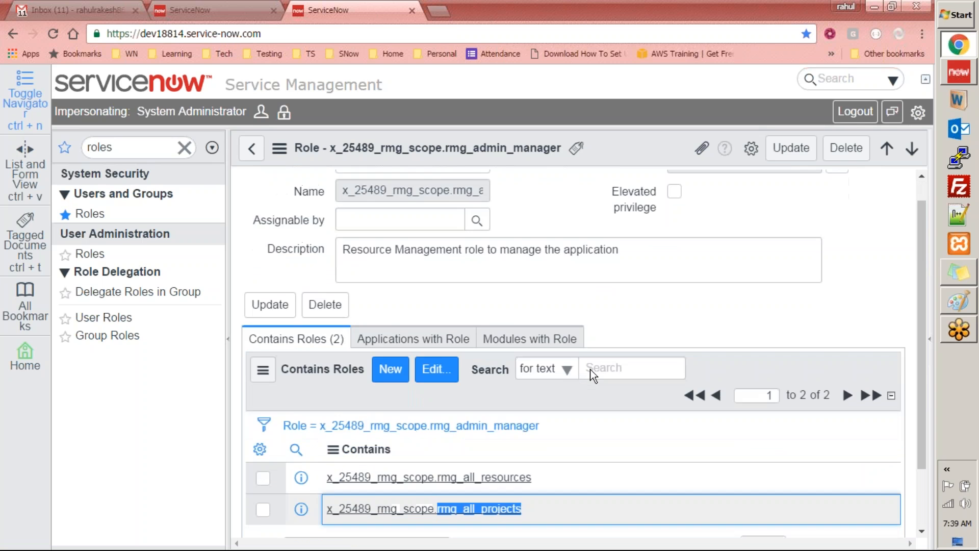
scroll(499, 378, up, 4)
drag(465, 187, 293, 173)
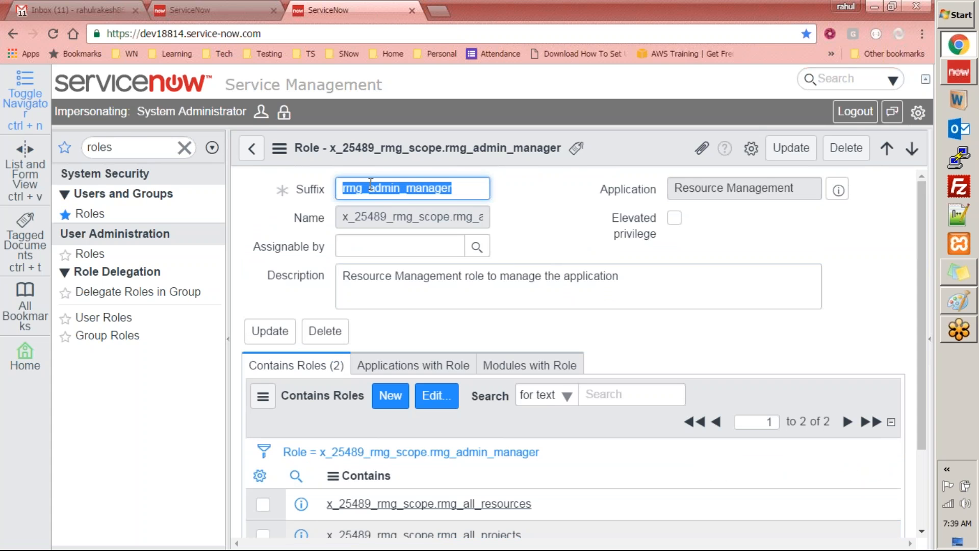
Filter the navigator by "users", open the second user in the Users list, and view that record's Roles list.
click(140, 148)
text(users)
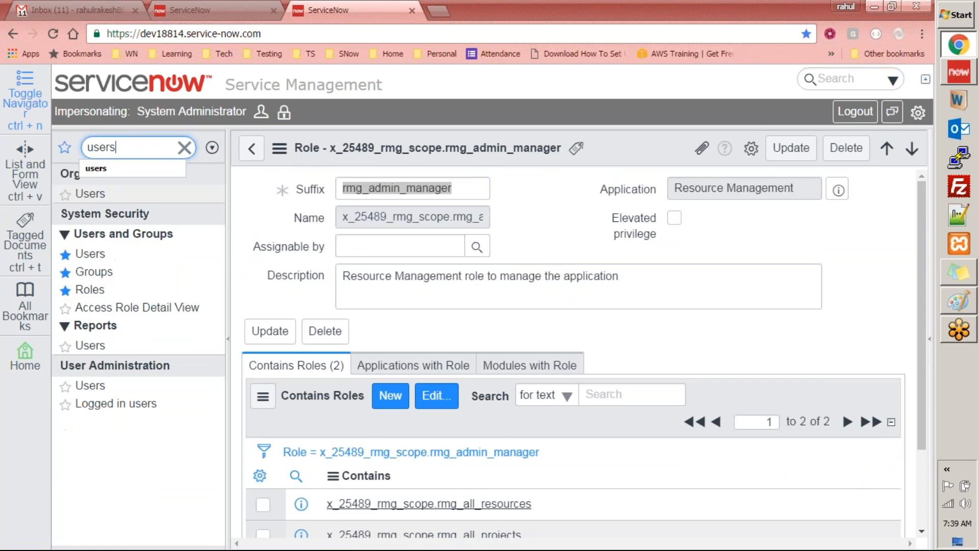
click(91, 253)
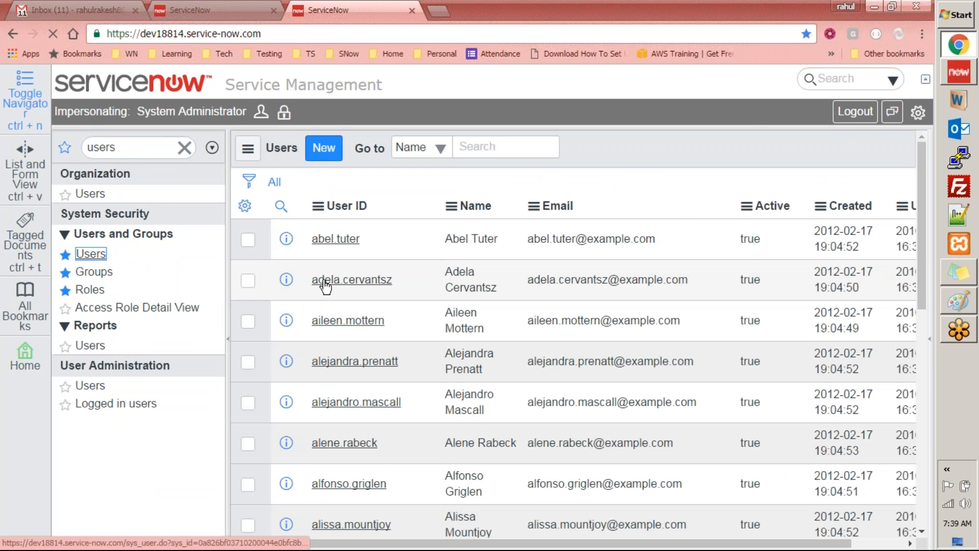
click(351, 287)
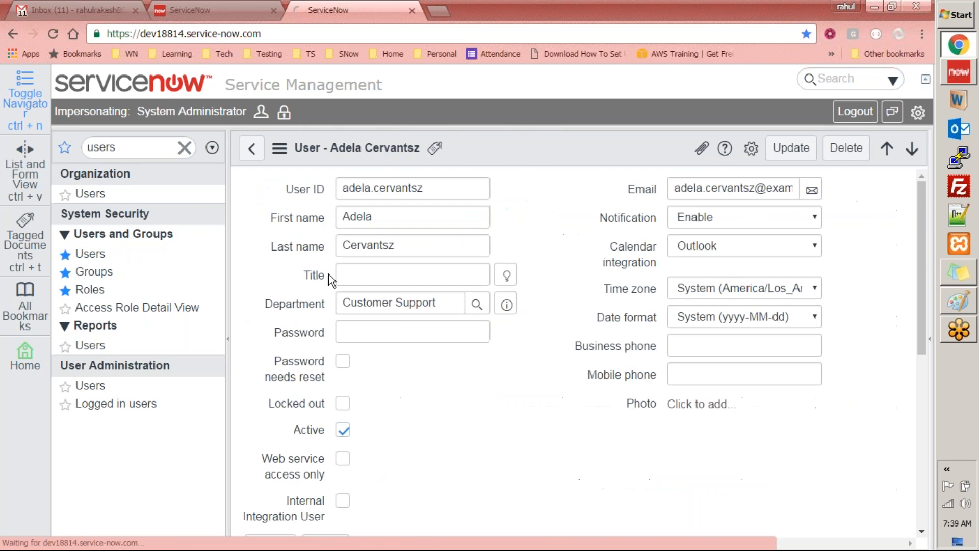
scroll(505, 335, down, 8)
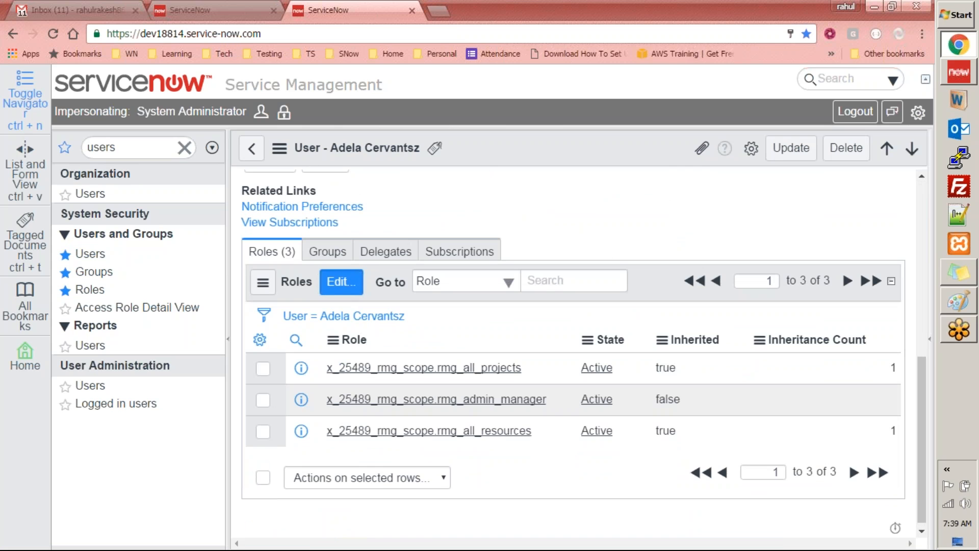
Open the user's role assignments for editing, inspect the full name of x_25489_rmg_scope.rmg_admin_manager, and return without saving.
click(341, 281)
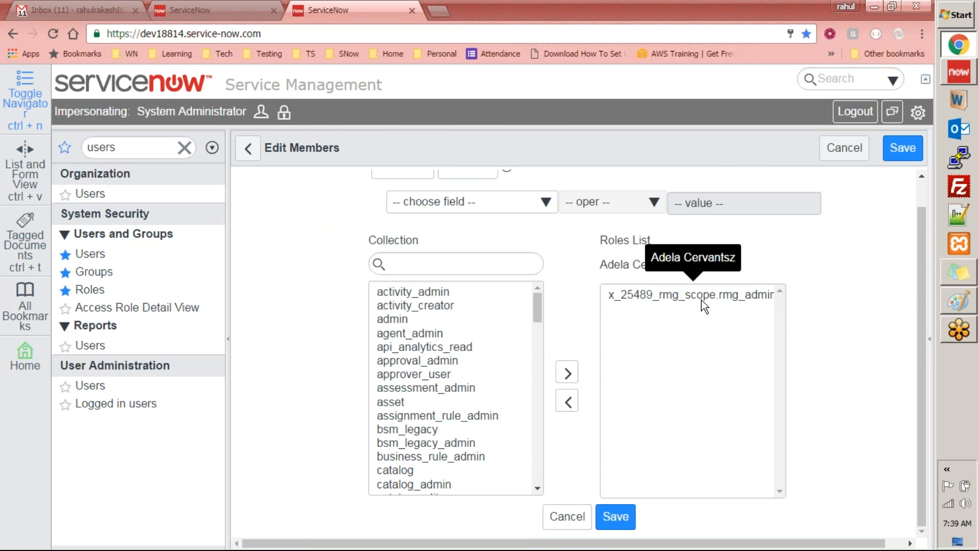
click(720, 293)
drag(922, 280, 907, 417)
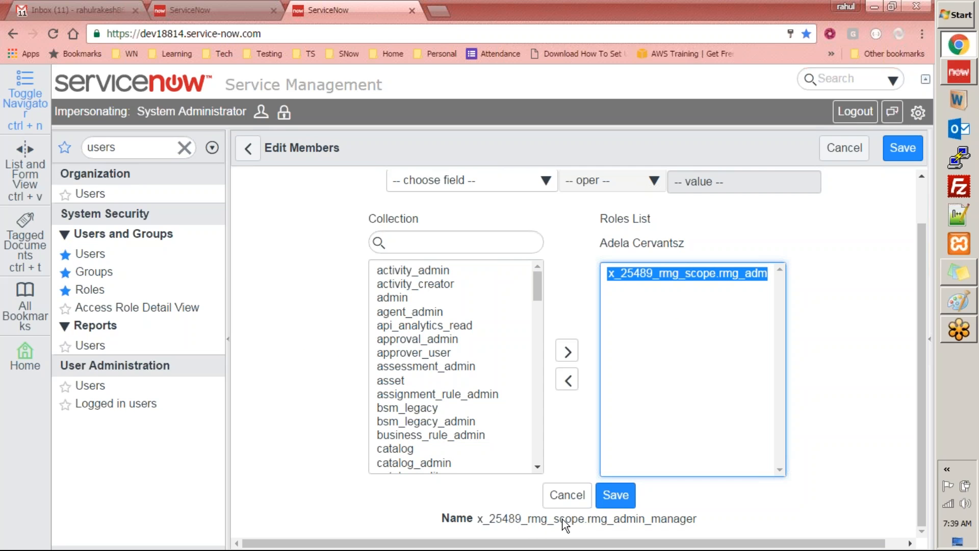
drag(703, 523, 616, 521)
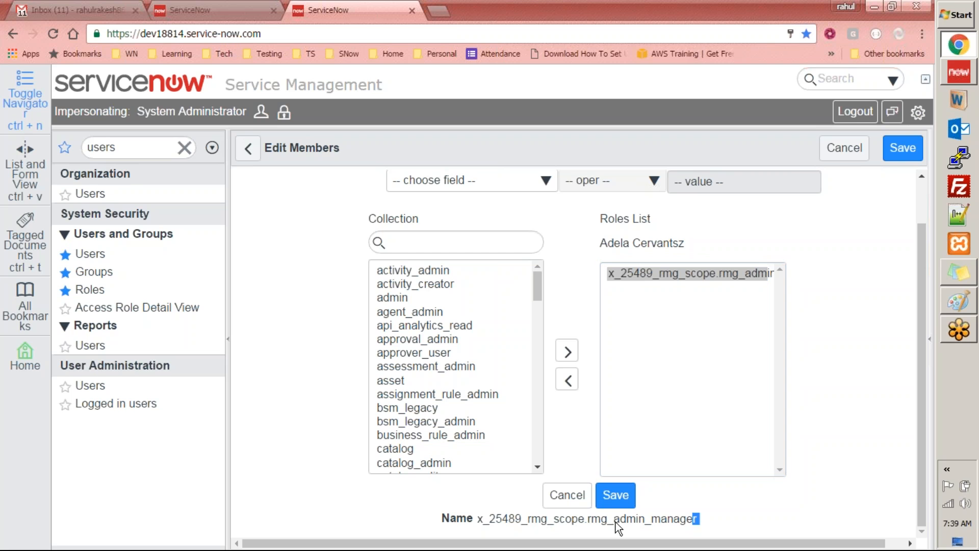
drag(509, 527, 492, 524)
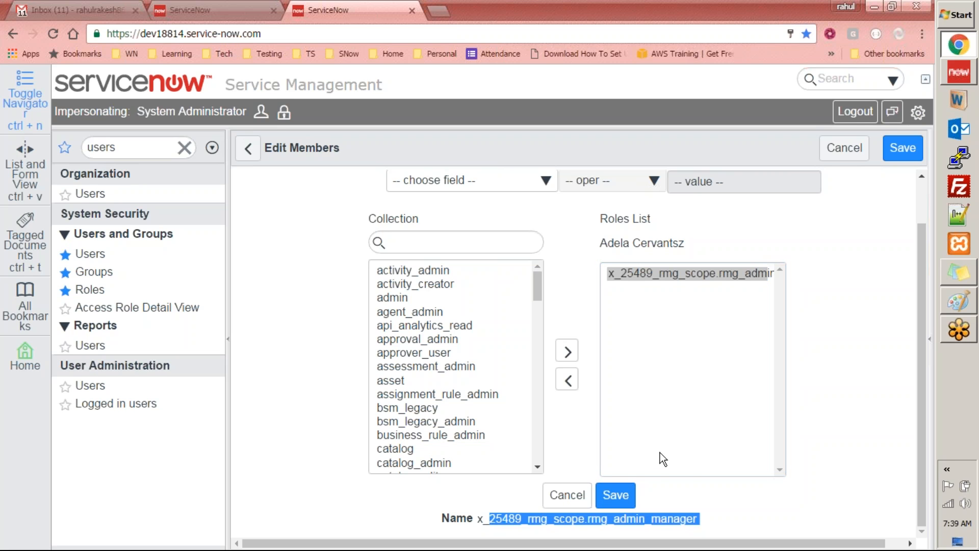
click(248, 149)
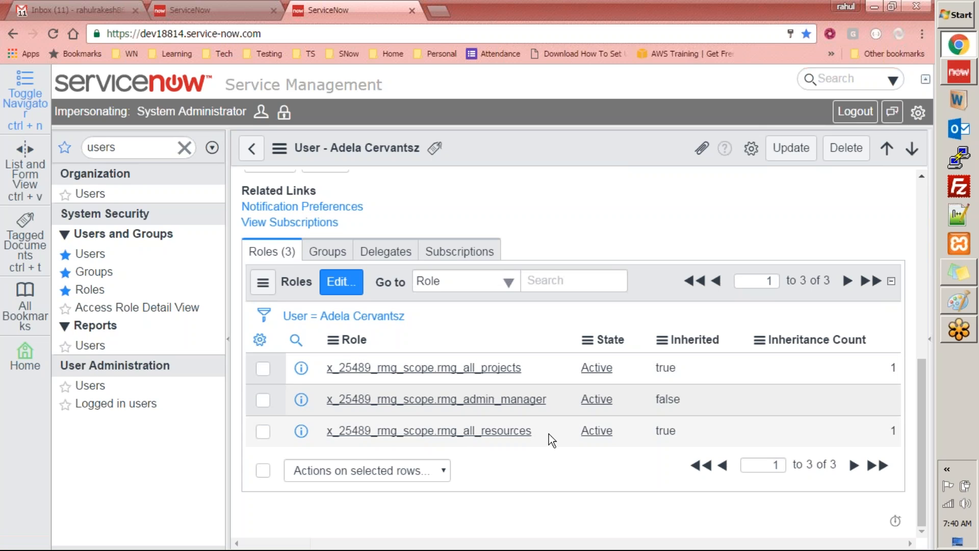
Review the user's ID and the direct and inherited entries in the record's Roles list.
scroll(549, 433, up, 6)
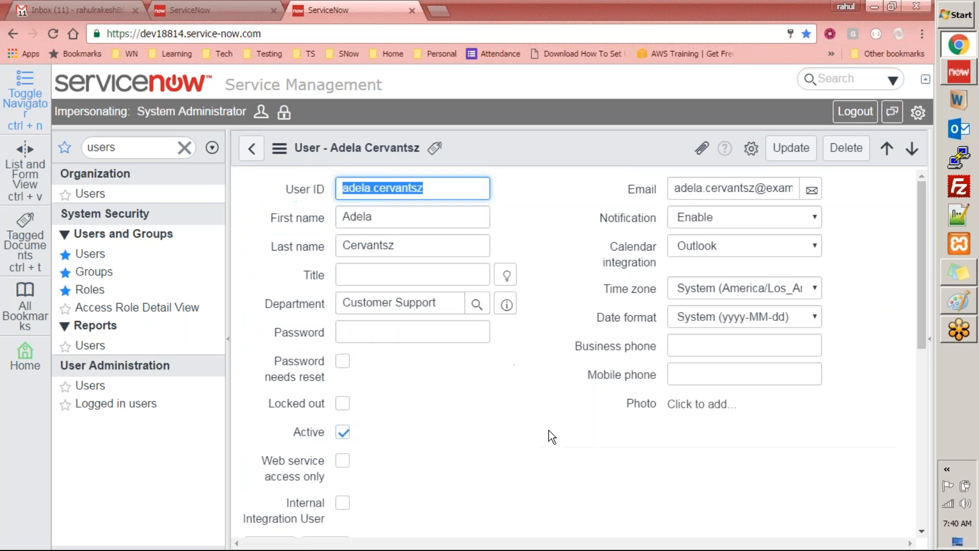
click(438, 185)
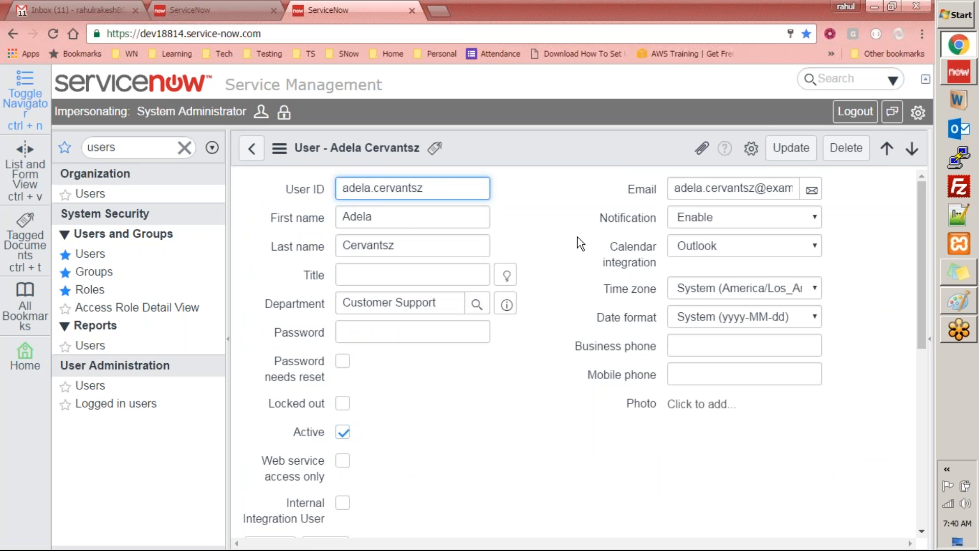
scroll(571, 270, down, 6)
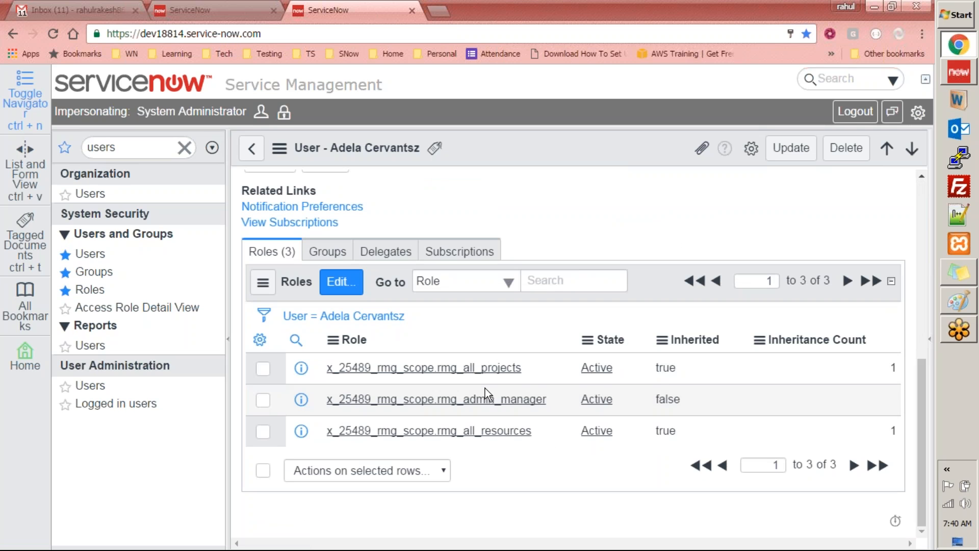
Impersonate the user whose record is open and filter the navigator by "re".
scroll(485, 389, up, 6)
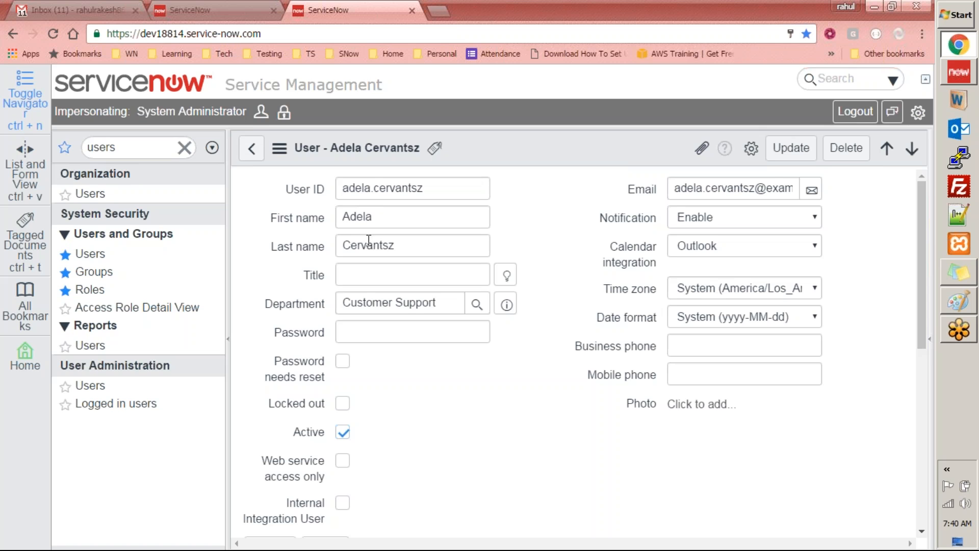
click(262, 113)
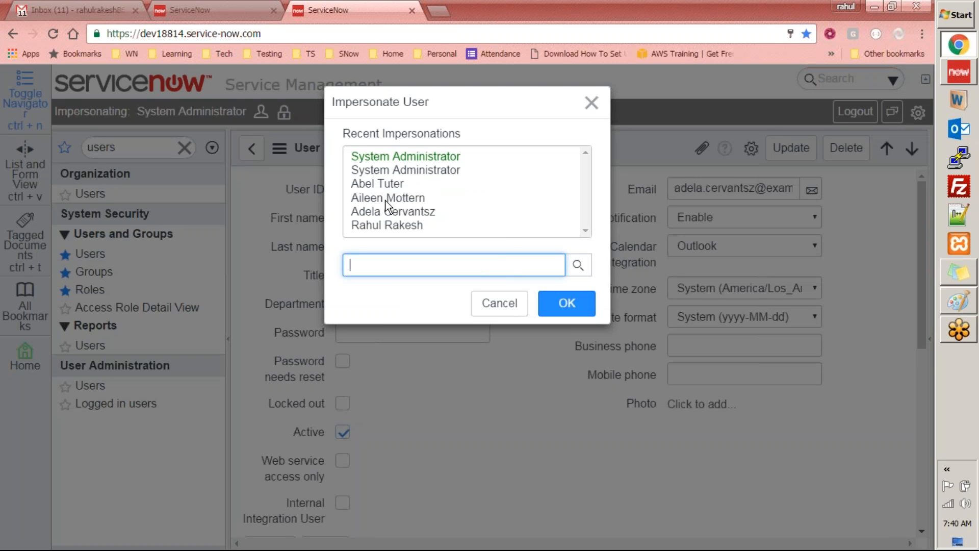
double_click(385, 211)
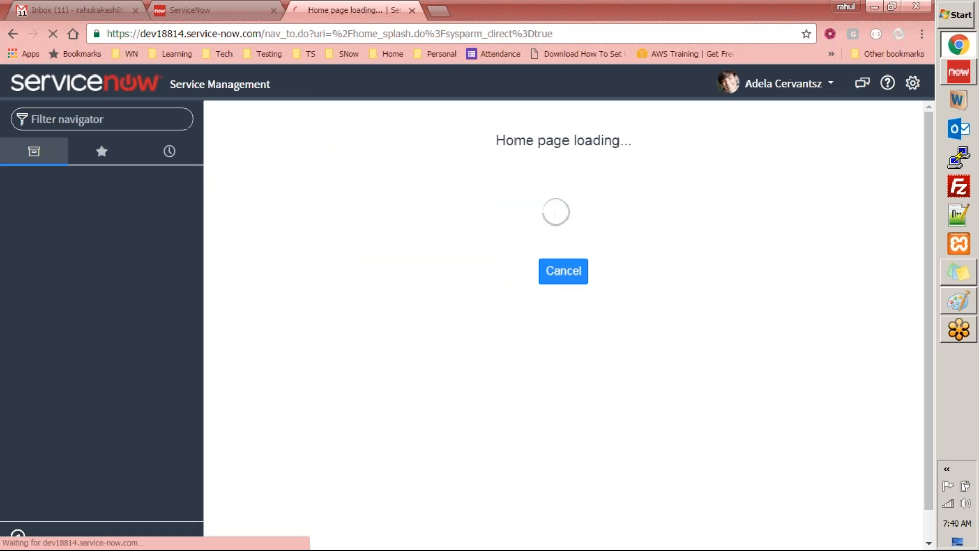
text(r)
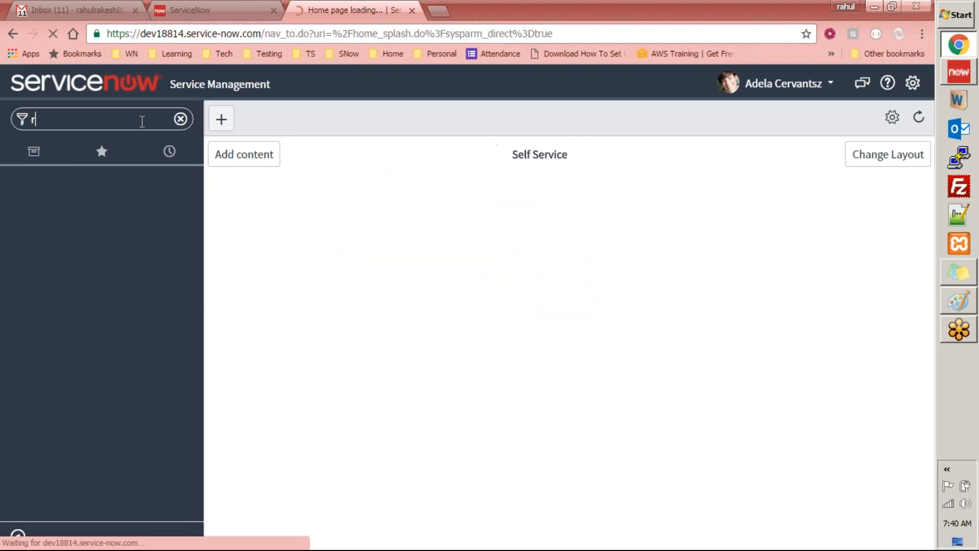
text(e)
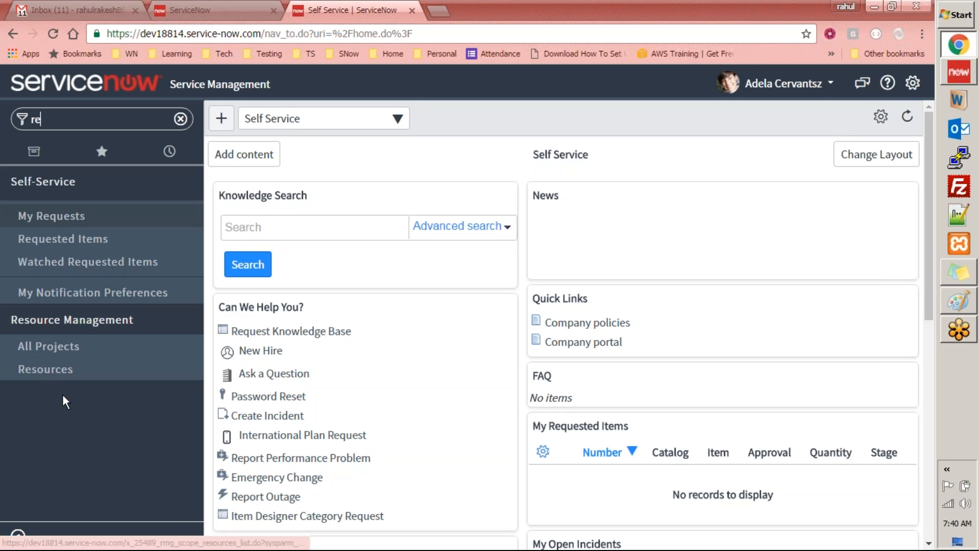
Start a new All Projects record with project type Development and project name ServiceNow Discovery.
click(32, 351)
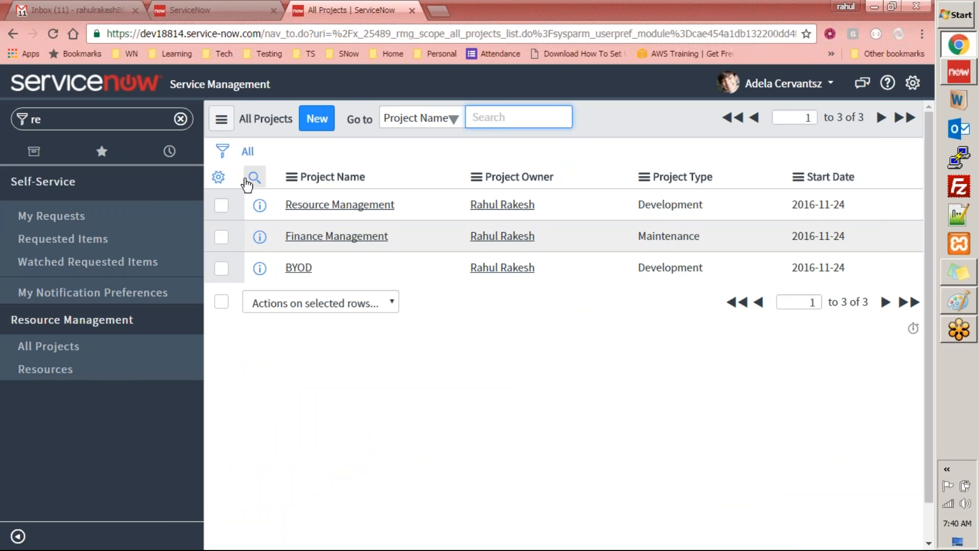
click(312, 128)
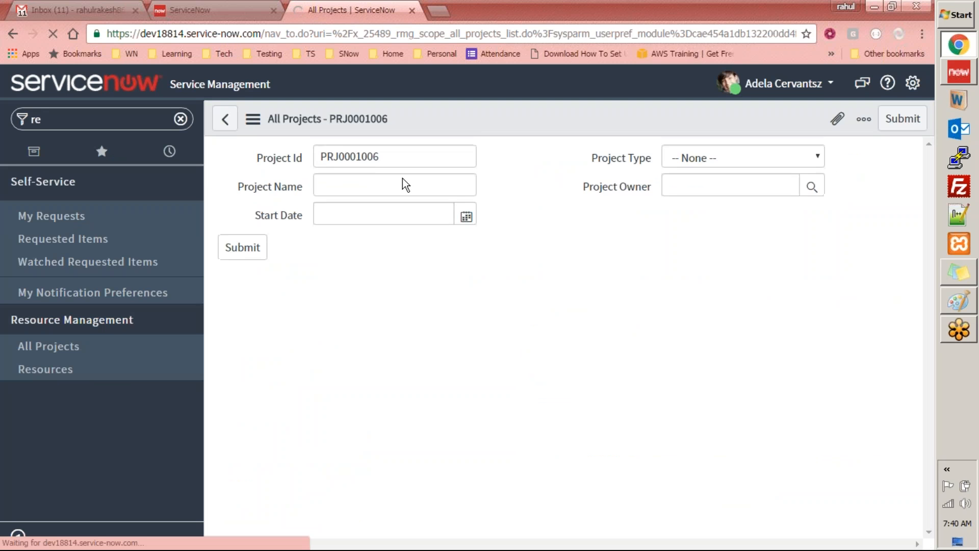
click(763, 159)
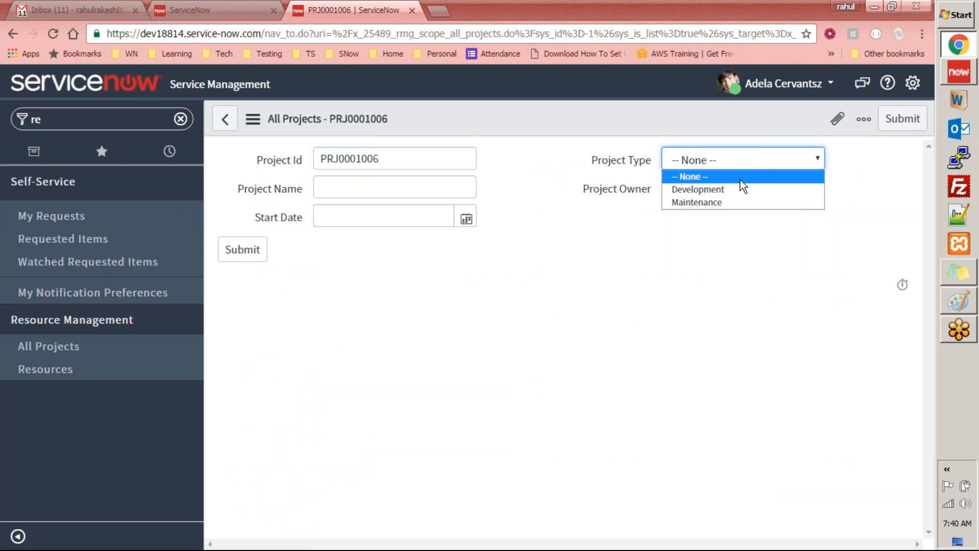
click(727, 189)
click(408, 198)
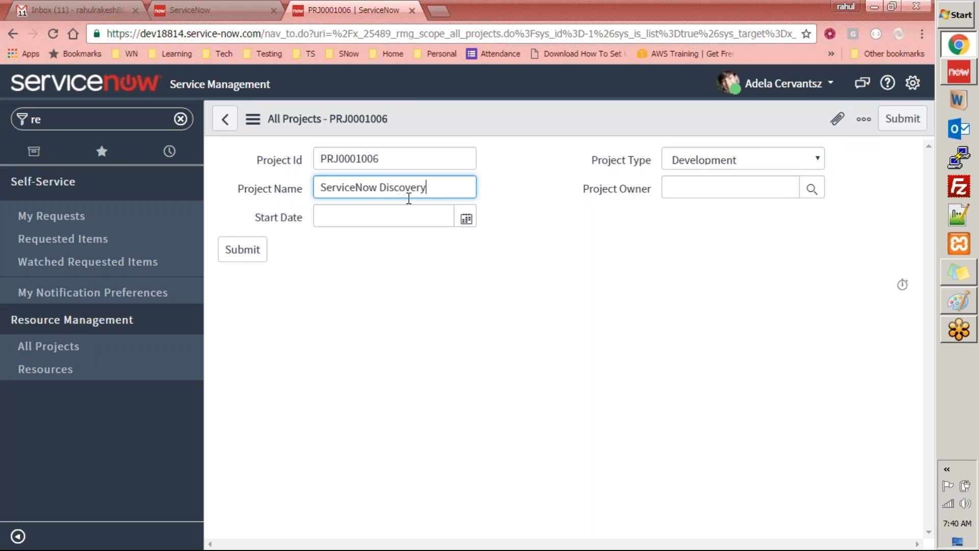
key(Tab)
Enter the project owner's full name, set the start date to 2016-11-24, and submit the project.
click(759, 187)
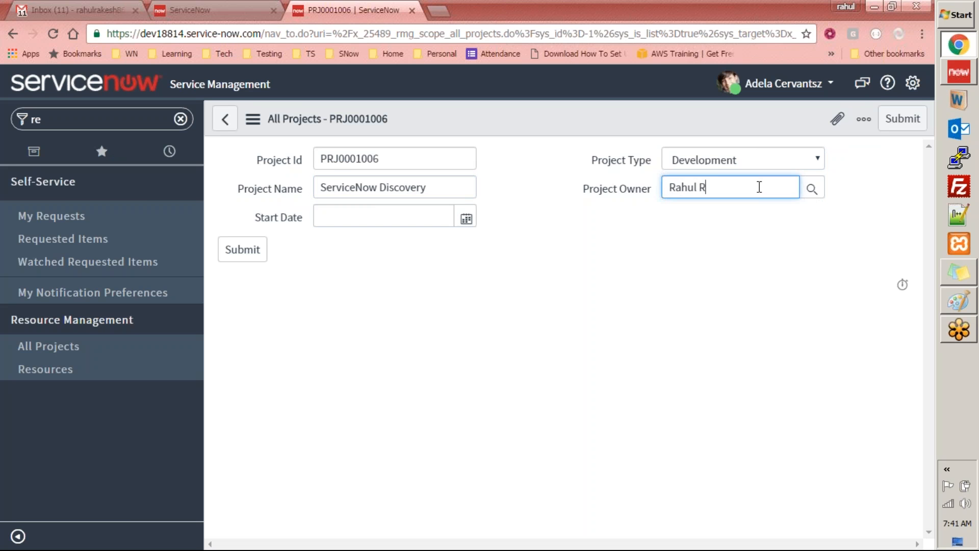
click(402, 219)
click(466, 220)
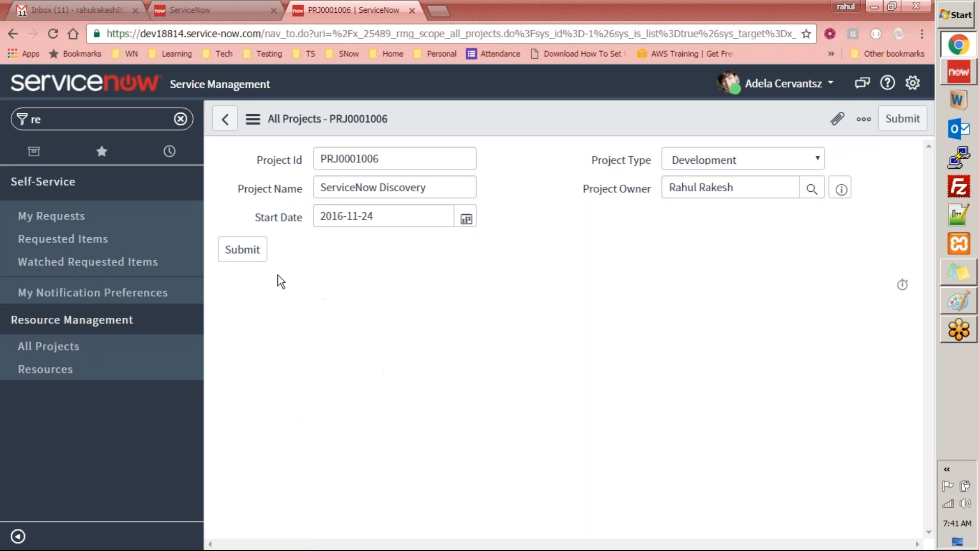
click(250, 253)
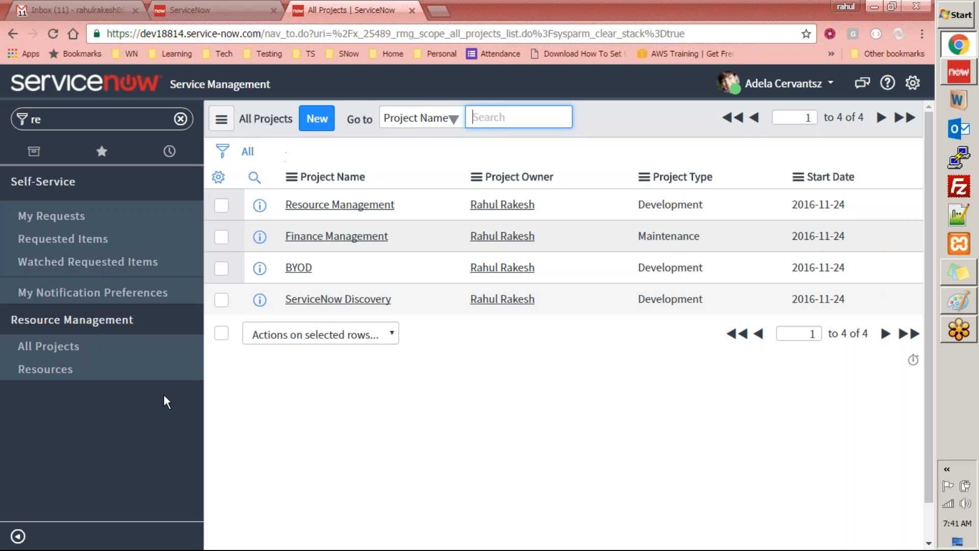
Start a new Resources record and enter the resource's name and e-mail address.
click(117, 375)
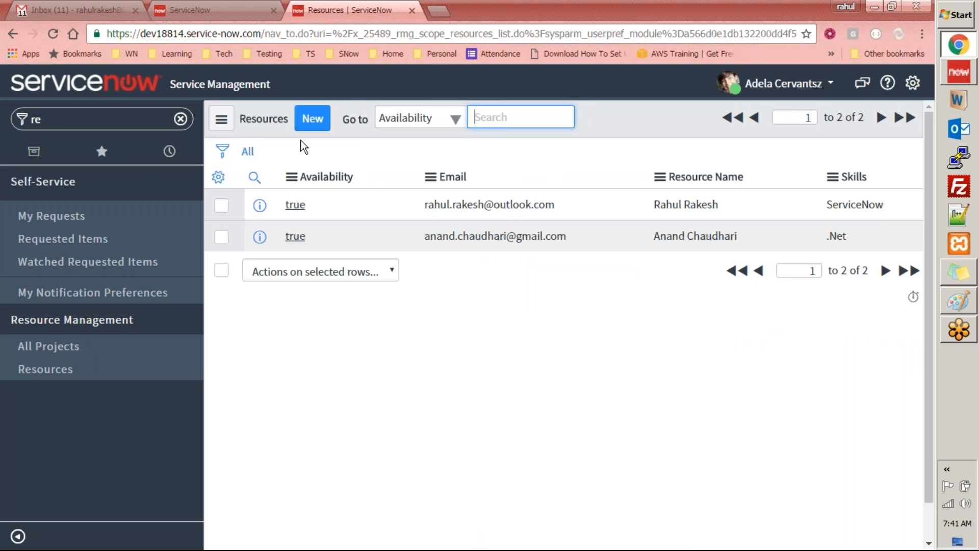
click(323, 125)
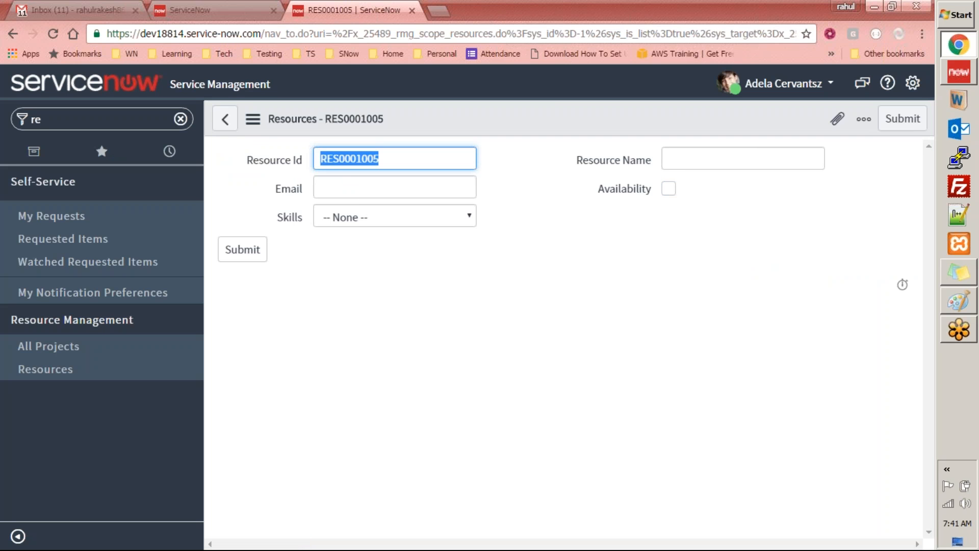
click(700, 167)
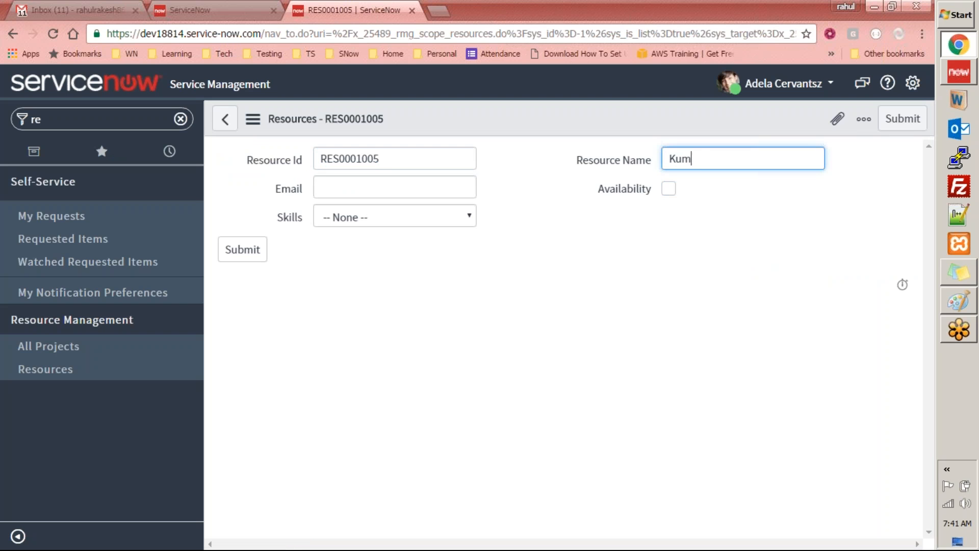
key(Tab)
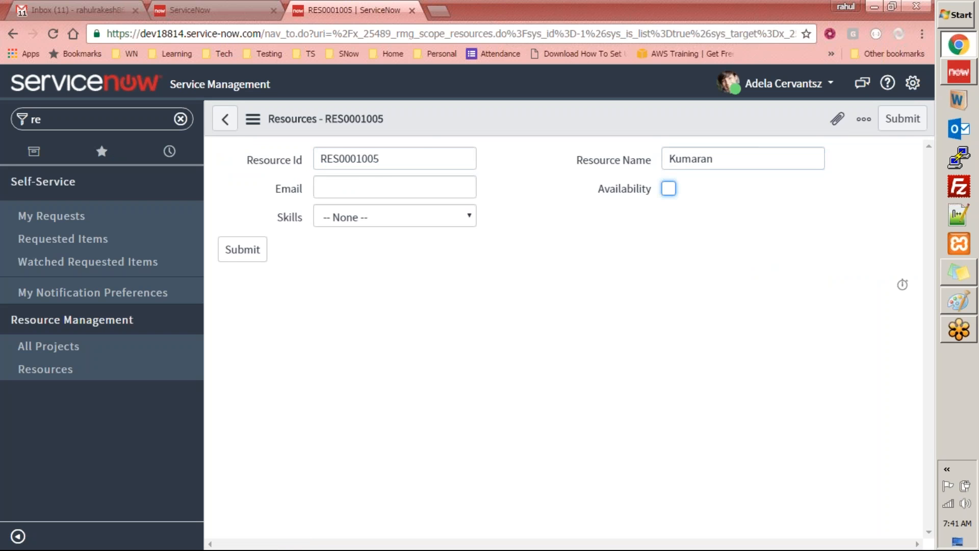
click(377, 186)
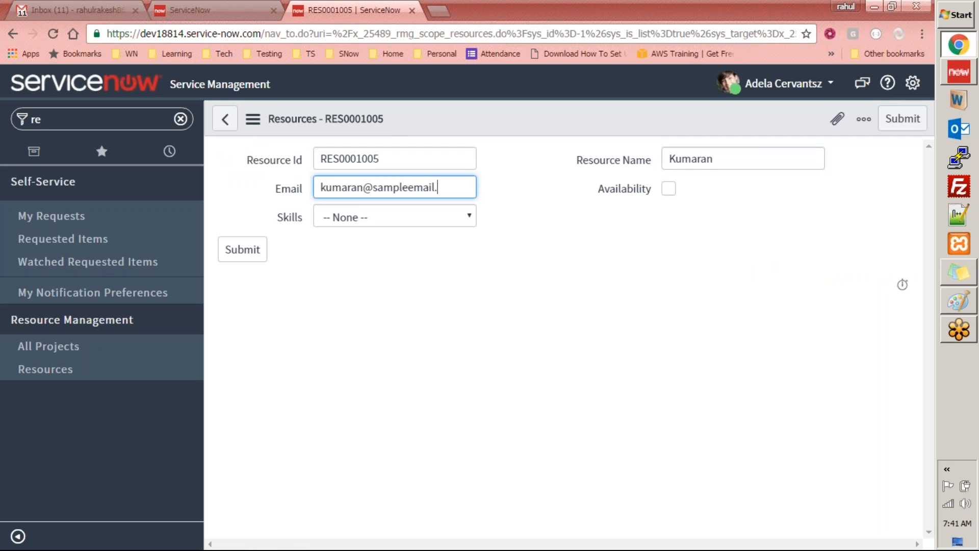
Mark the resource as available, set its skills to ServiceNow, and submit the record.
click(668, 189)
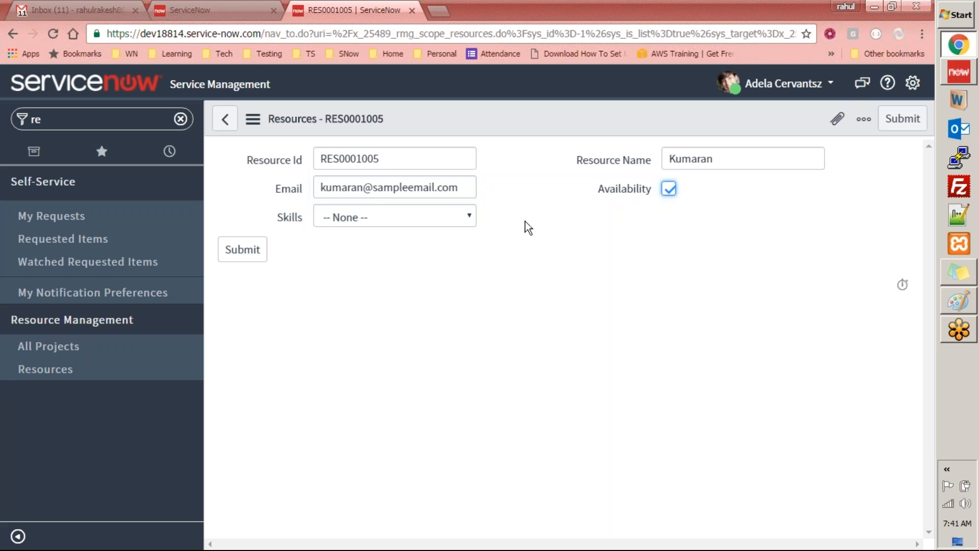
click(401, 214)
click(386, 270)
click(239, 248)
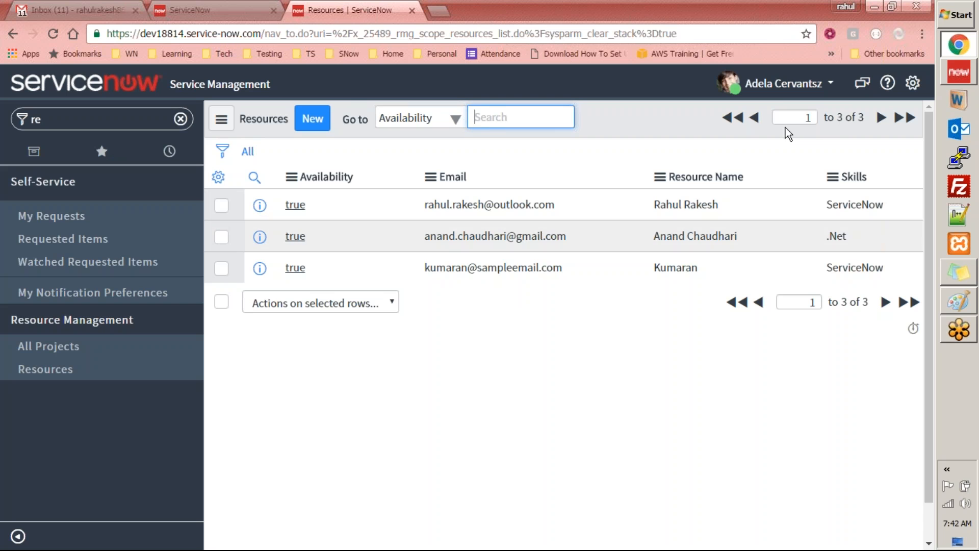
Switch the impersonation back to System Administrator.
click(815, 93)
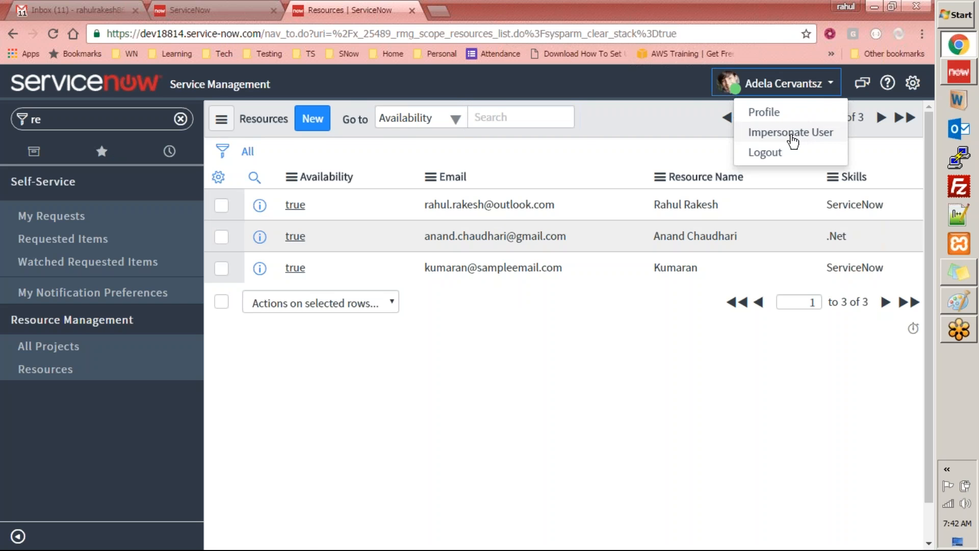
click(792, 134)
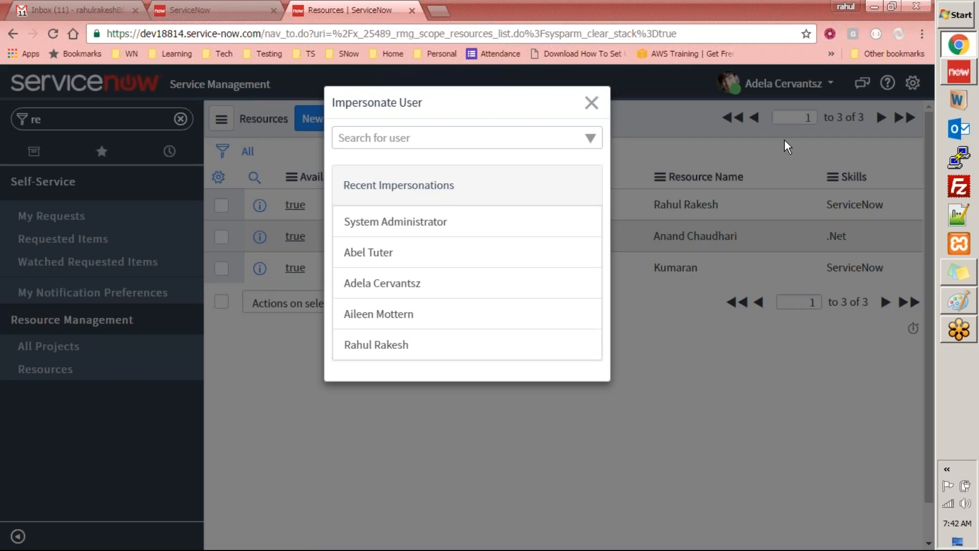
click(465, 234)
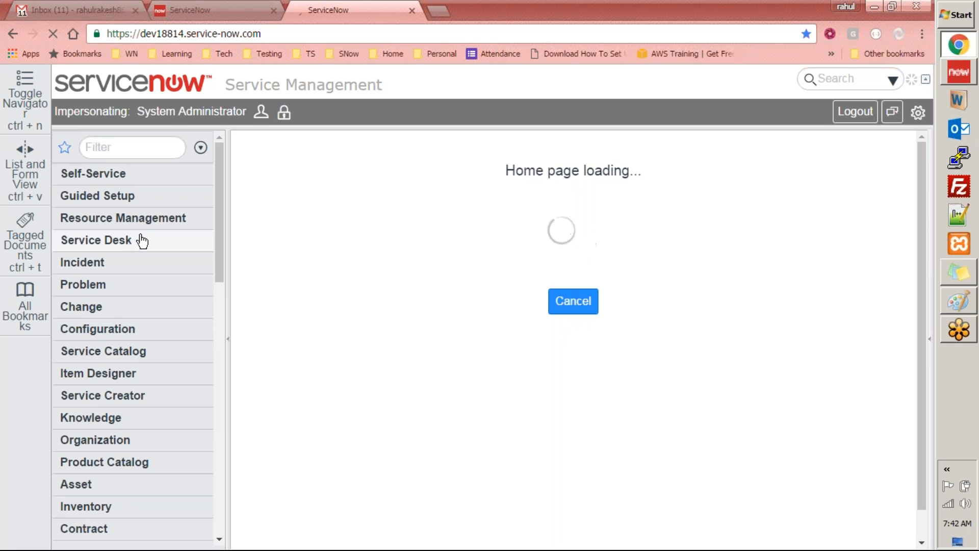
Open the Project Type Report under Resource Management and examine its donut chart of projects by type.
click(137, 219)
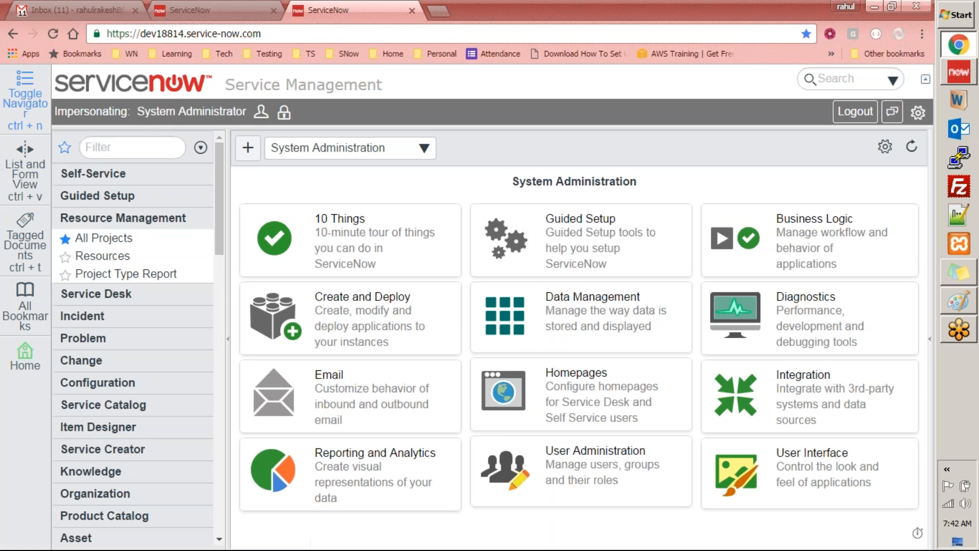
click(127, 274)
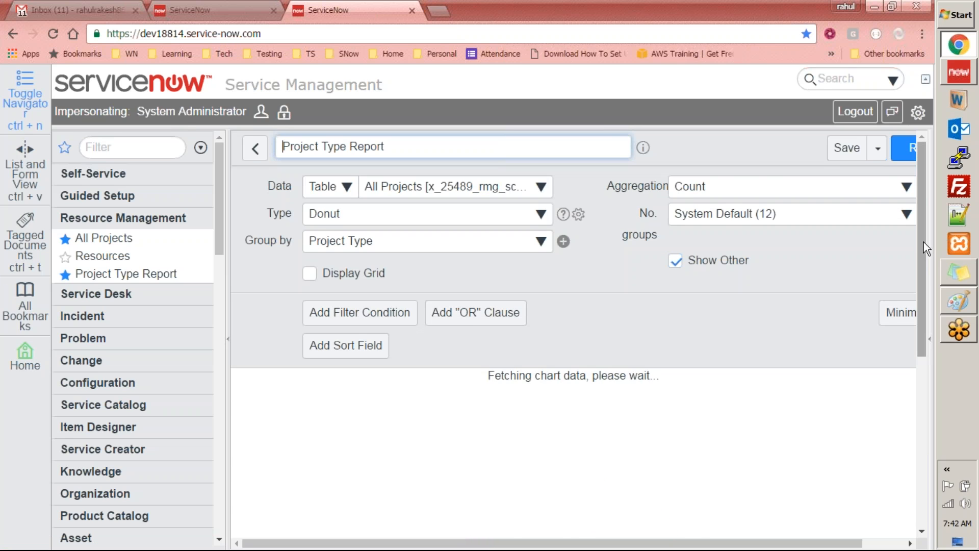
drag(919, 245, 916, 406)
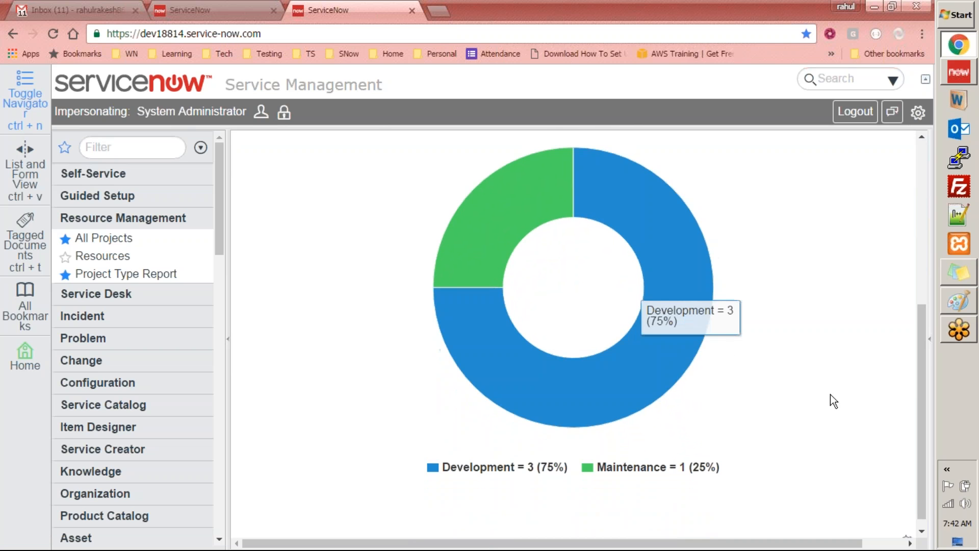
mouse_move(560, 293)
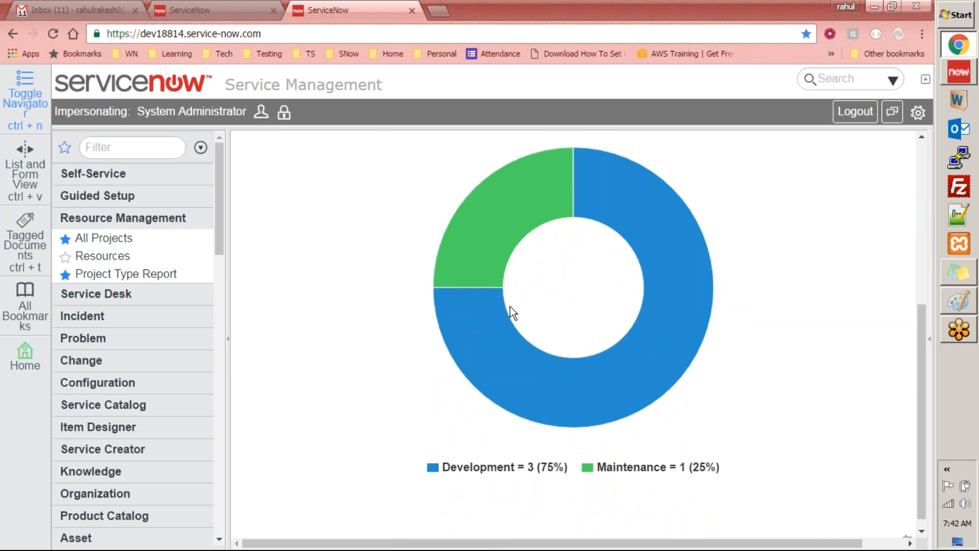
mouse_move(671, 350)
scroll(669, 439, up, 3)
scroll(619, 363, down, 3)
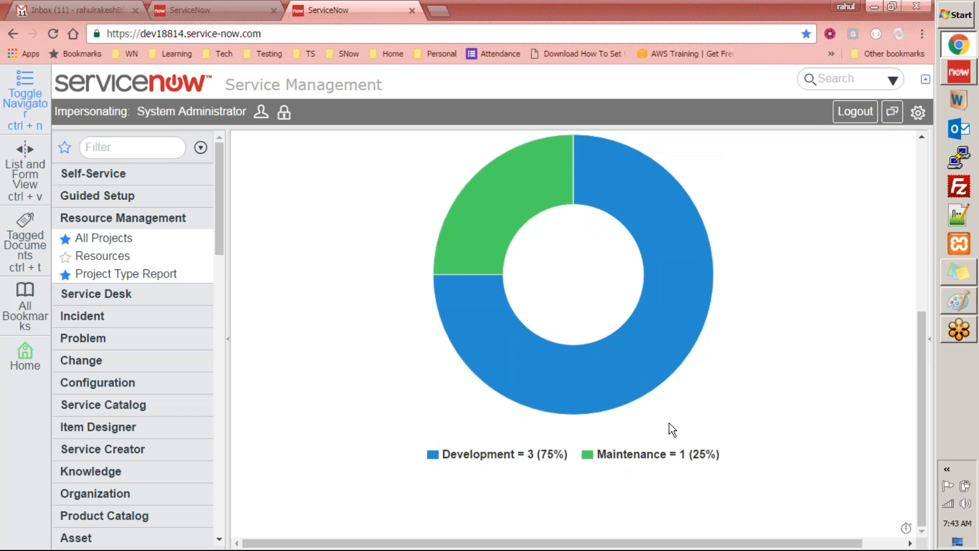
mouse_move(729, 302)
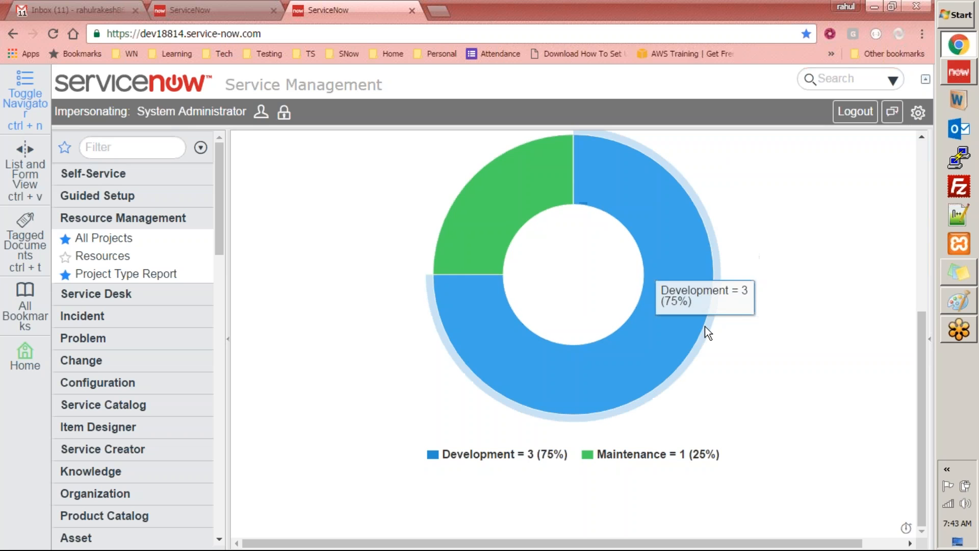
Filter the navigator by "roles" and open the x_25489_rmg_scope.rmg_report_admin record to view its contained roles.
click(158, 148)
text(roles)
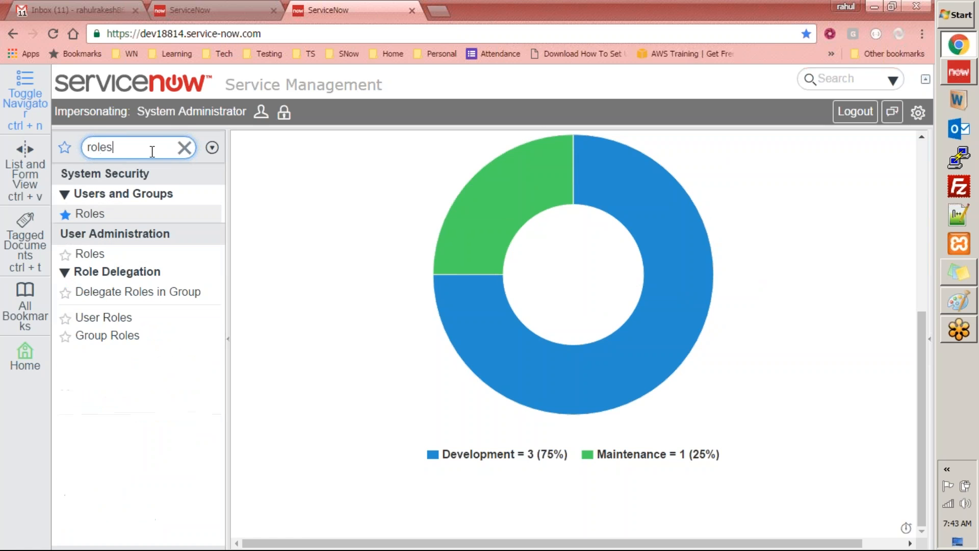
click(90, 214)
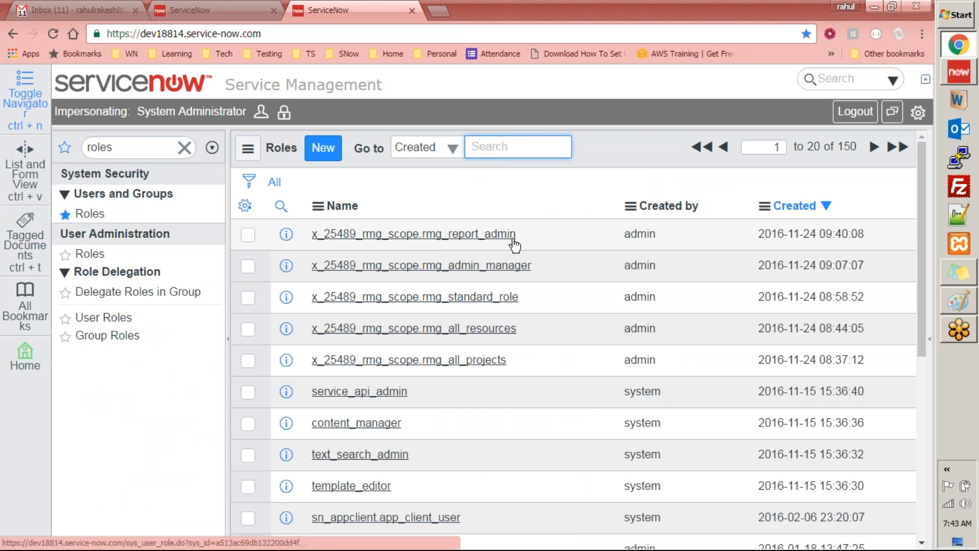
click(418, 235)
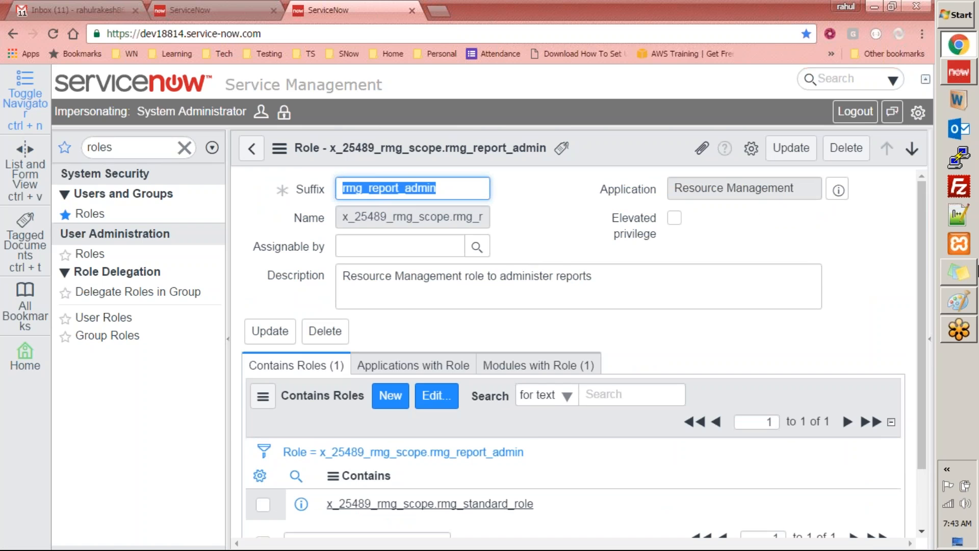
Switch to the Paint diagram, draw a line upward from the Report Admin box, and start a text label above it.
click(966, 305)
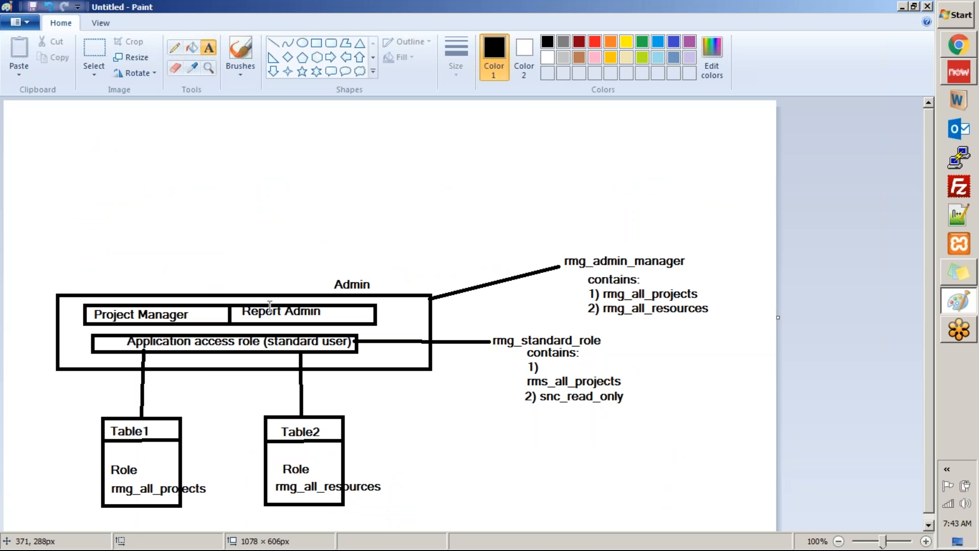
click(273, 43)
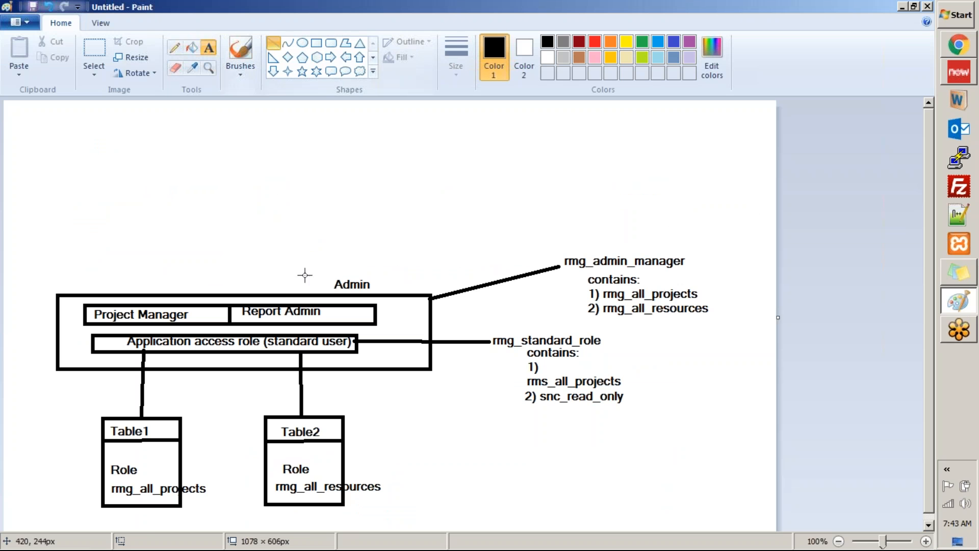
drag(267, 304, 263, 230)
click(209, 48)
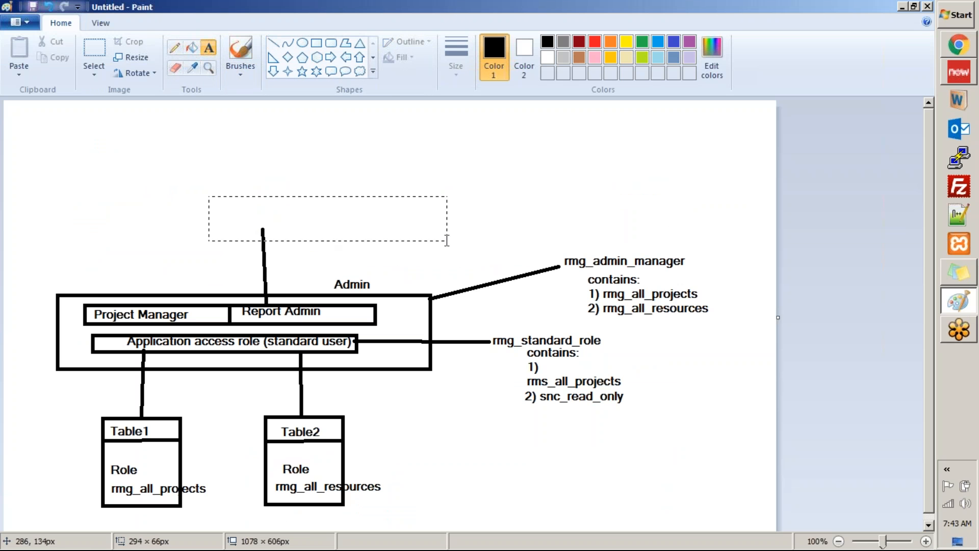
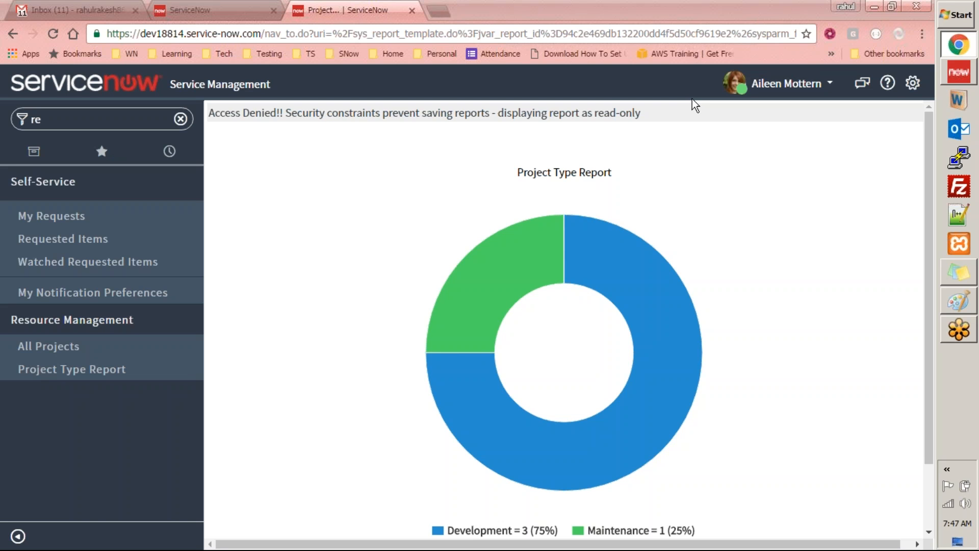
Review the role diagram in Paint and switch the ServiceNow impersonation back to System Administrator.
click(824, 83)
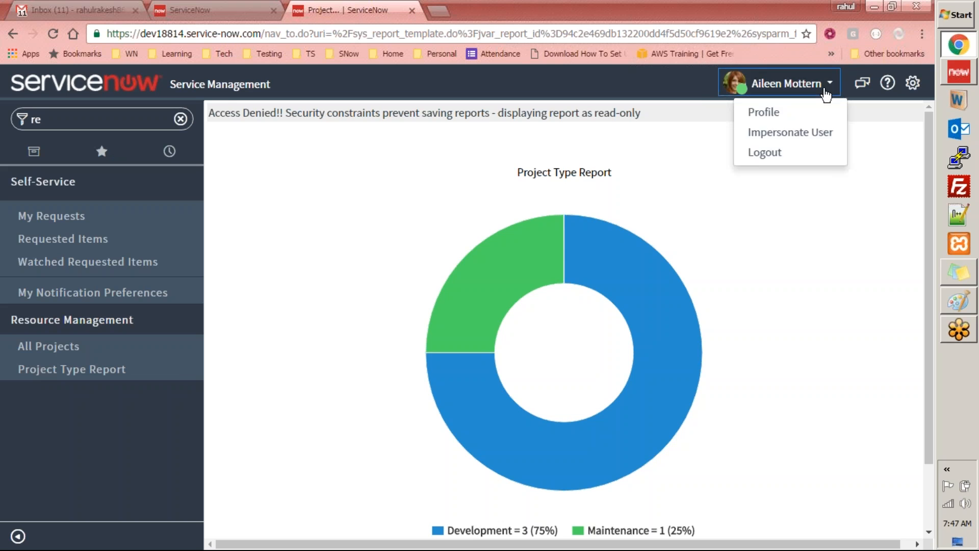
click(779, 131)
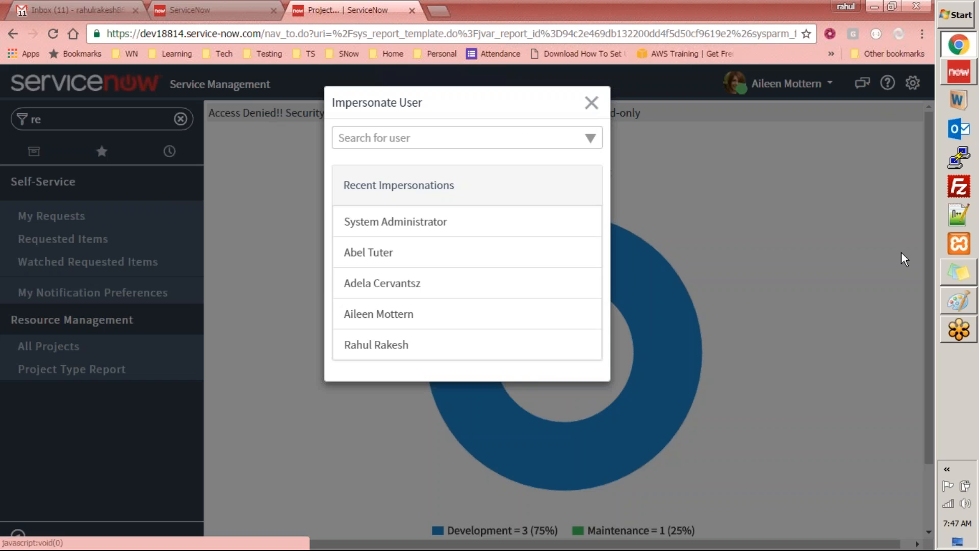
click(958, 301)
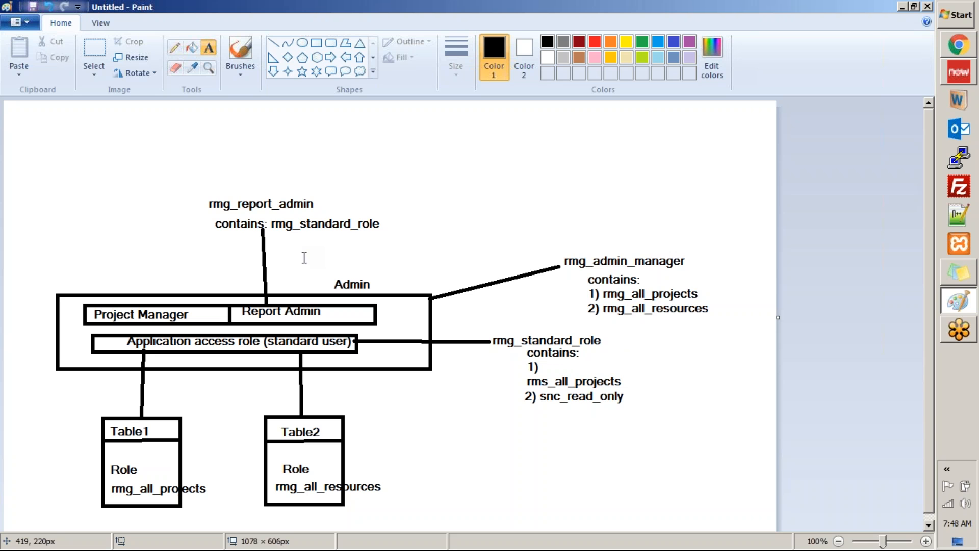
click(752, 23)
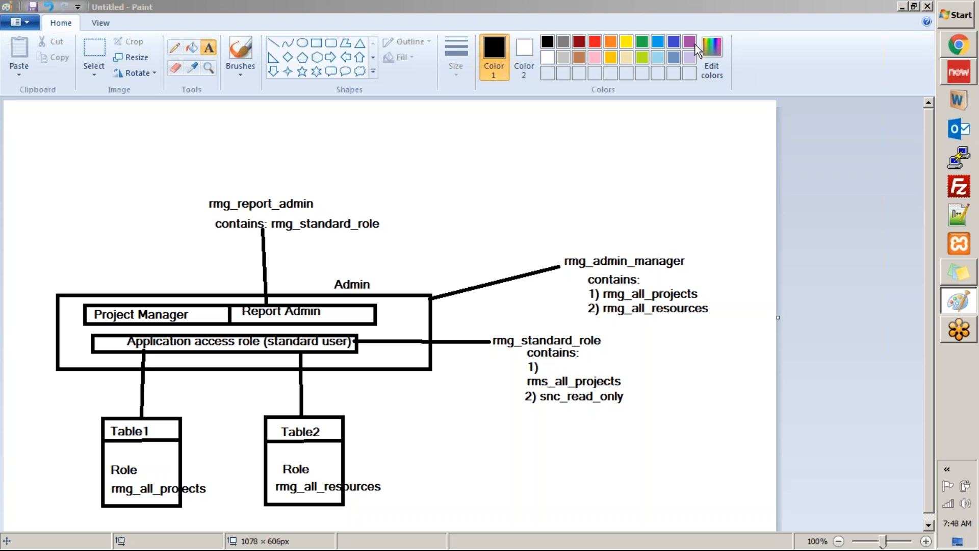
click(958, 68)
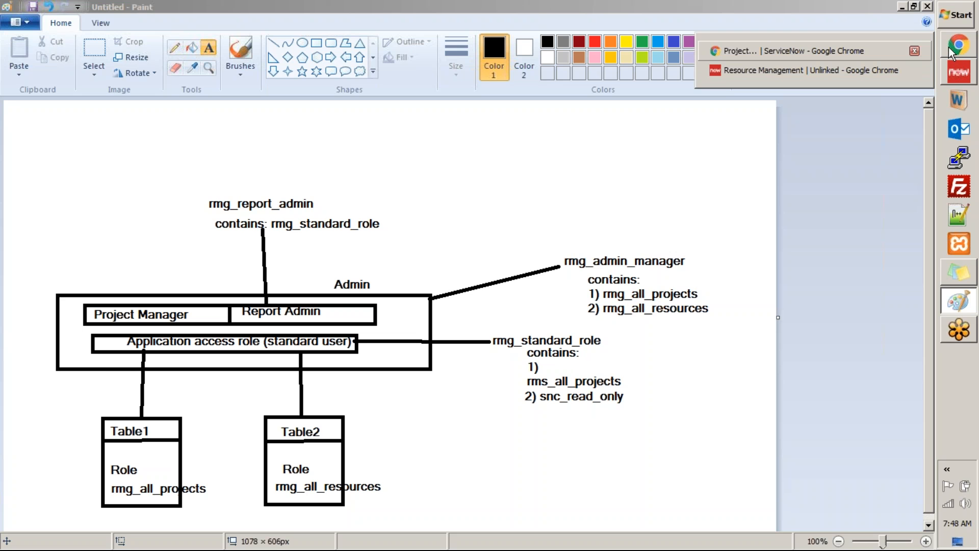
click(856, 50)
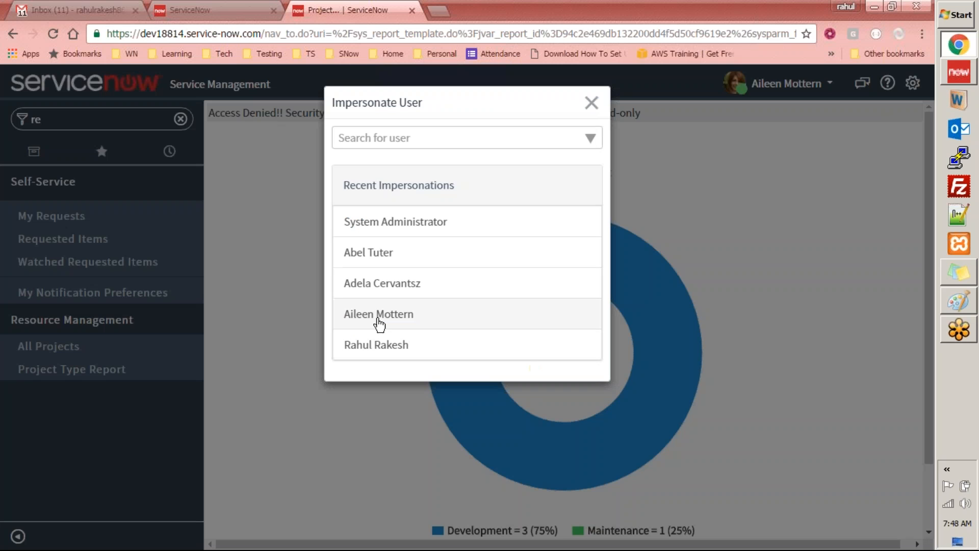
click(419, 231)
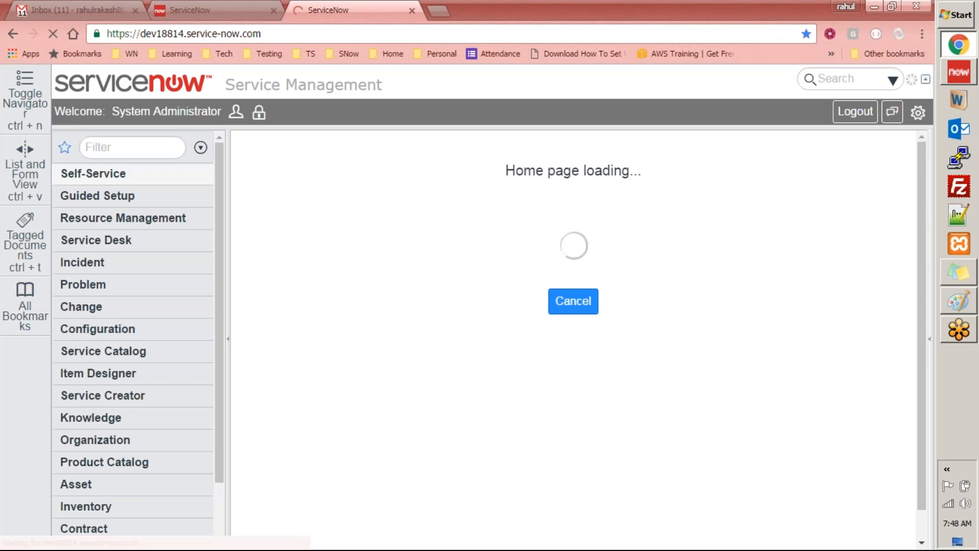
Filter the navigator by "roles" and open the x_25489_rmg_scope.rmg_report_admin role from the Roles list.
text(roles)
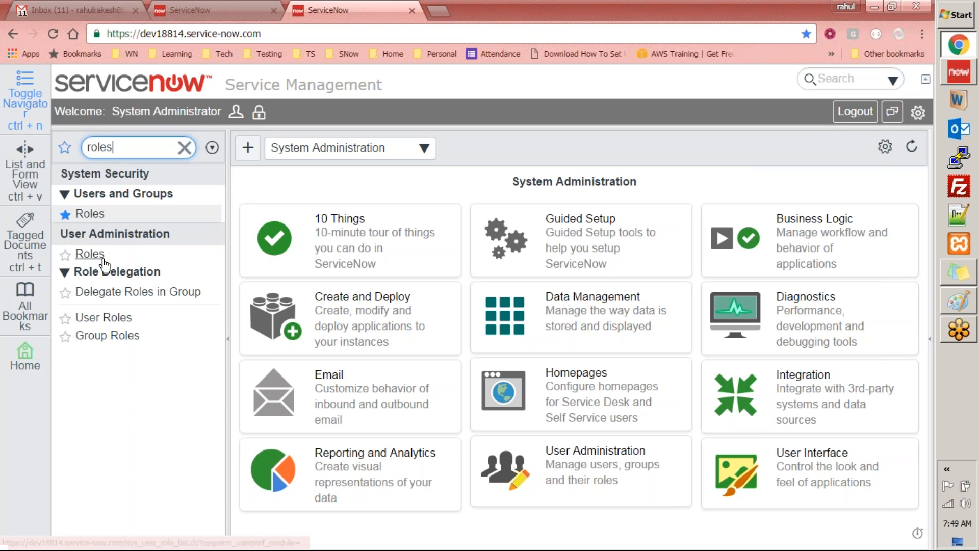
click(93, 254)
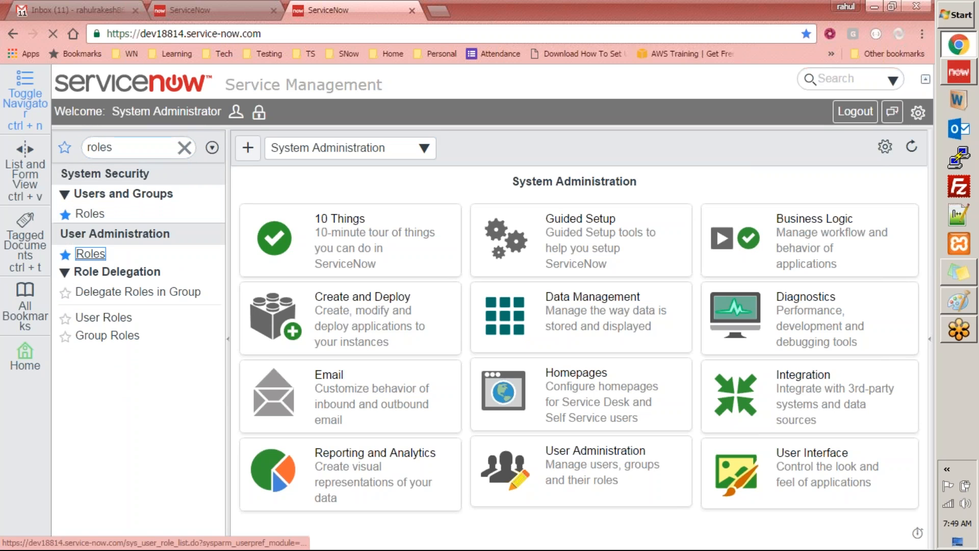
click(91, 214)
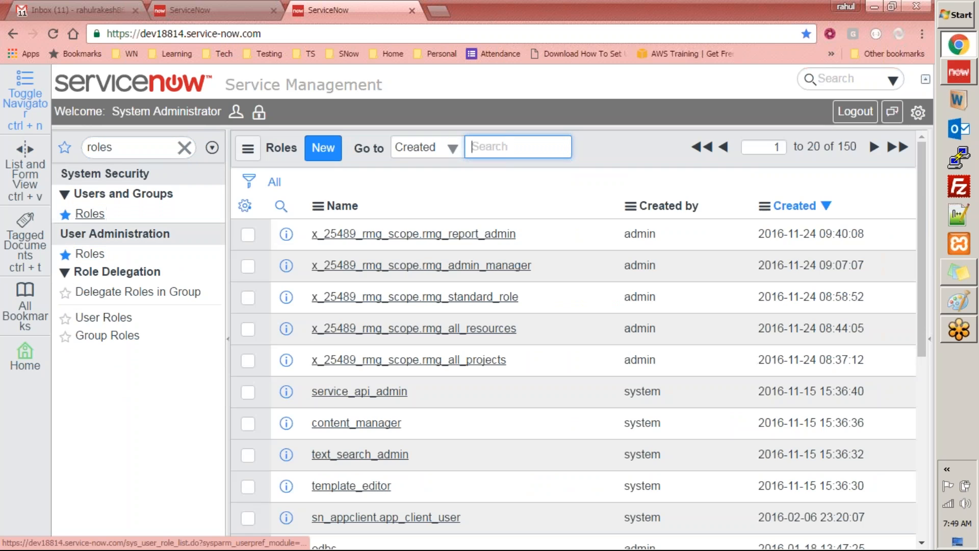
click(400, 237)
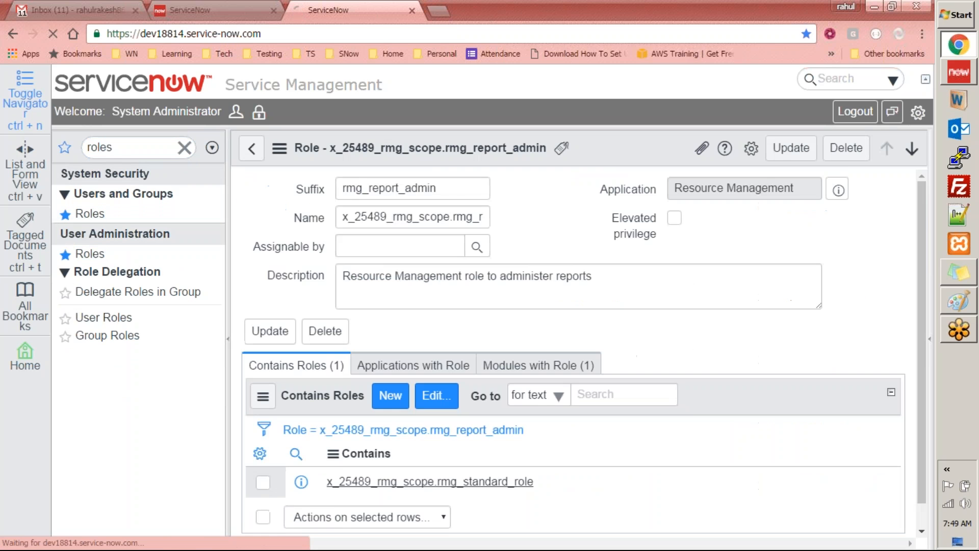
scroll(570, 400, down, 2)
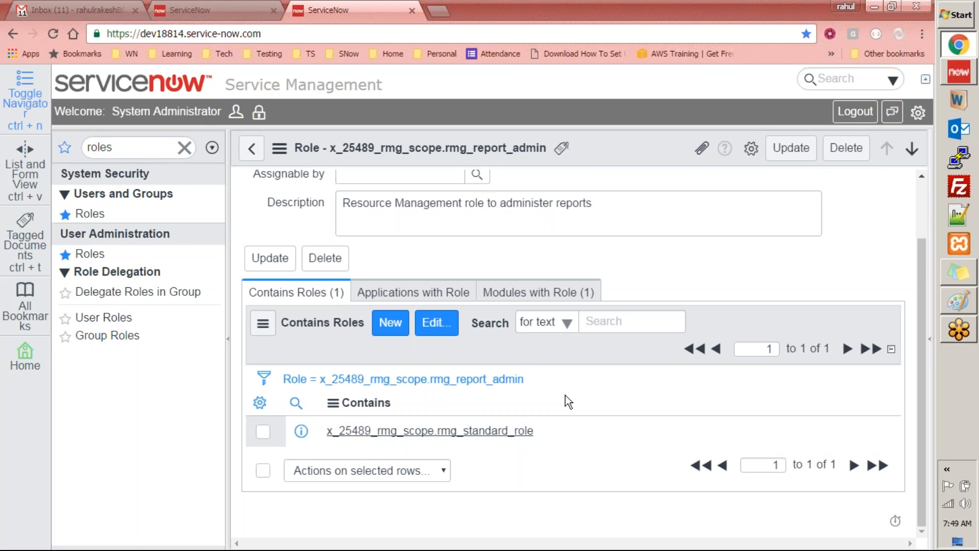
Examine the modules assigned to the rmg_report_admin role and the roles it contains.
click(501, 292)
scroll(537, 446, down, 1)
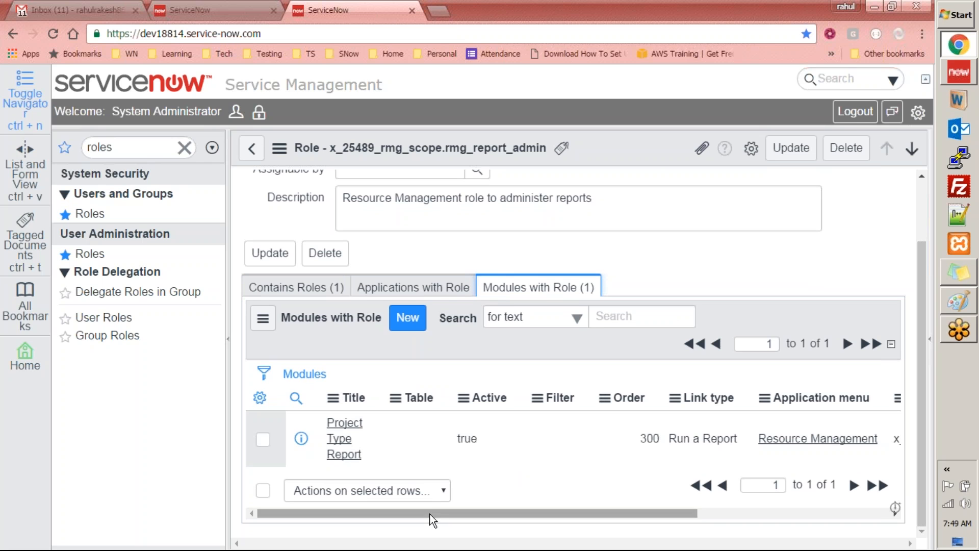
click(296, 287)
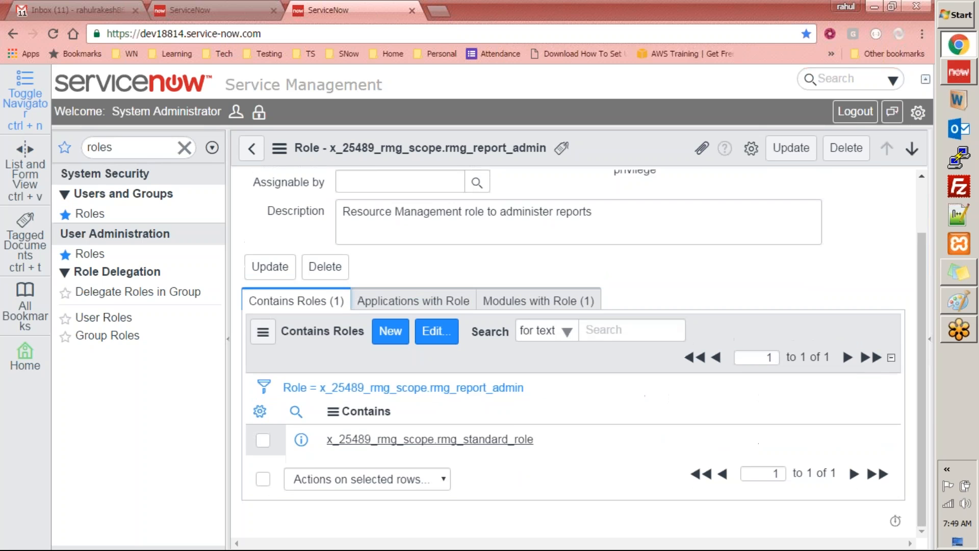
drag(545, 443, 326, 447)
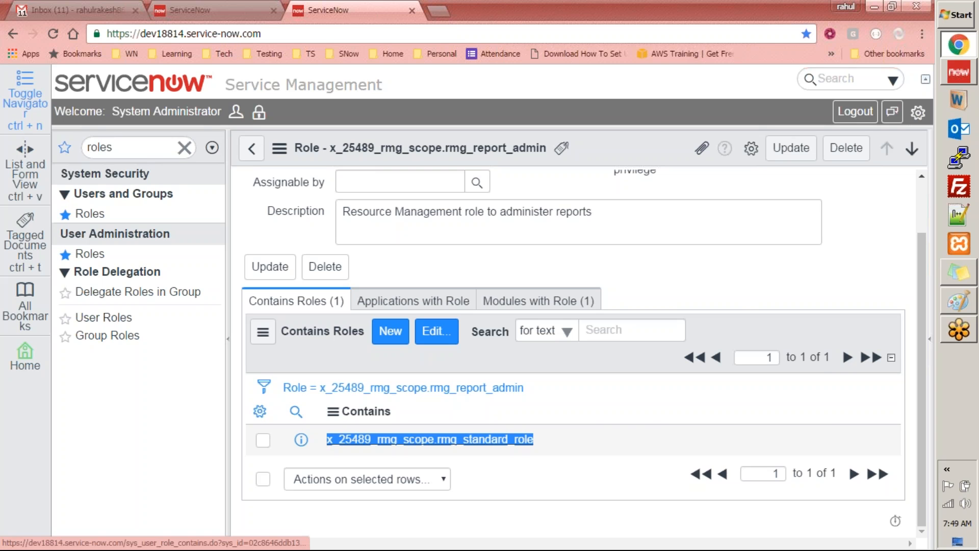
mouse_move(301, 440)
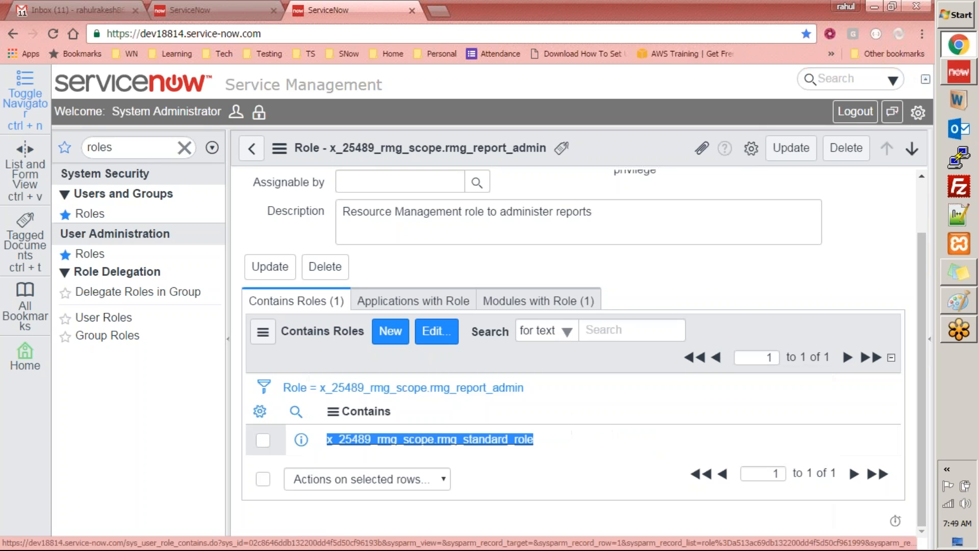
click(660, 276)
click(539, 301)
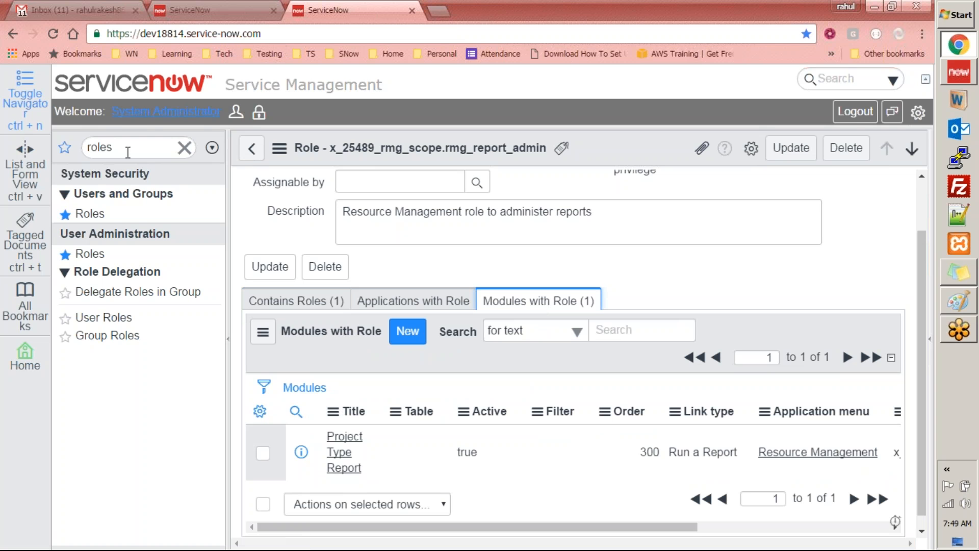
Filter the navigator by "res" and "module", and open the Project Type Report record from the Modules list.
double_click(147, 148)
text(res)
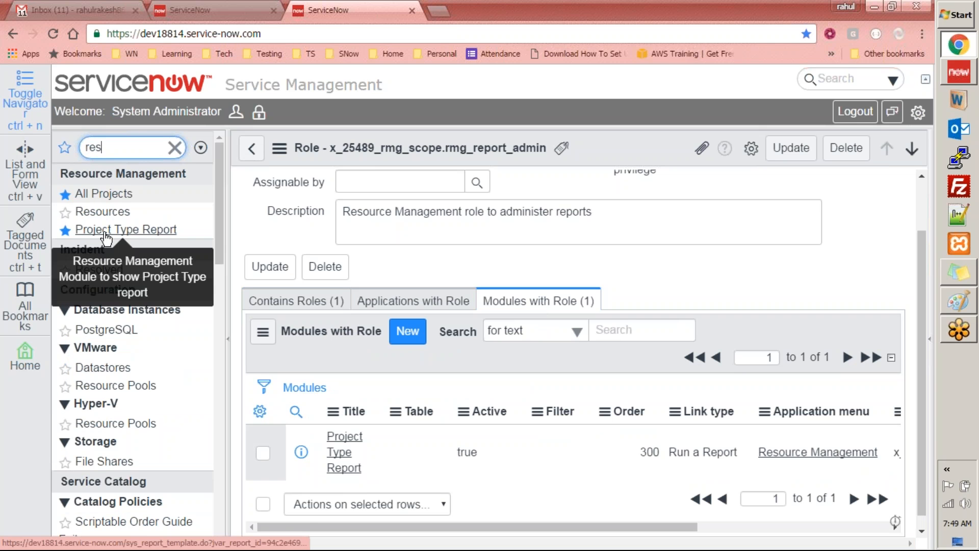
double_click(124, 147)
text(module)
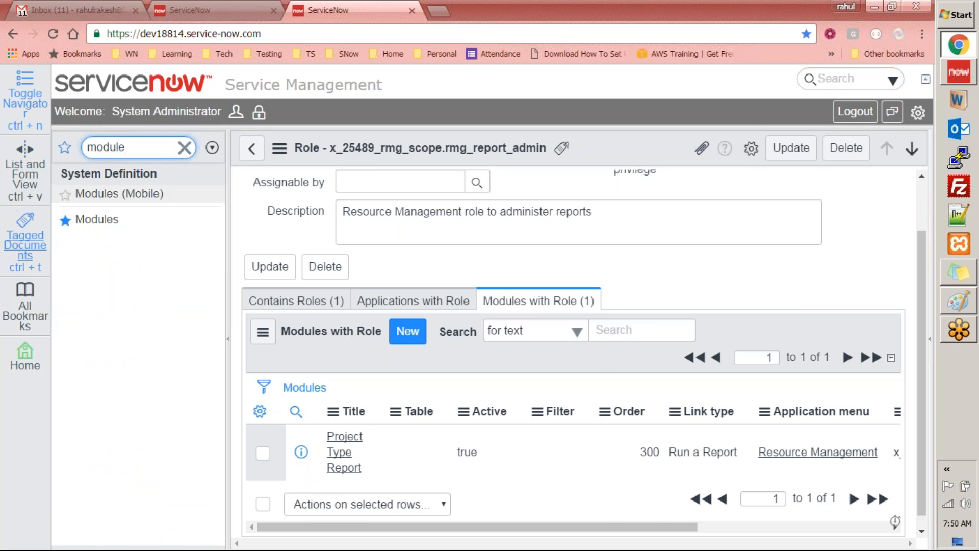
click(97, 219)
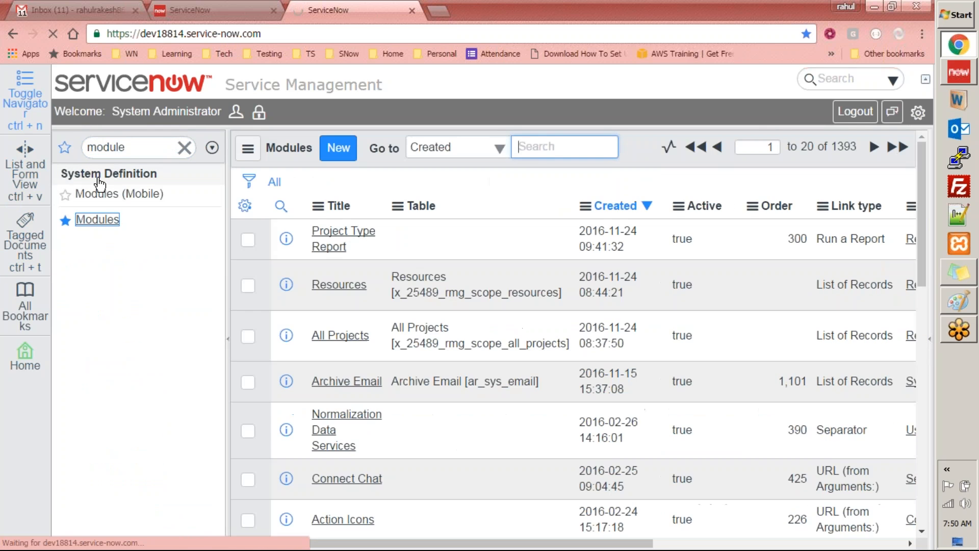
click(337, 238)
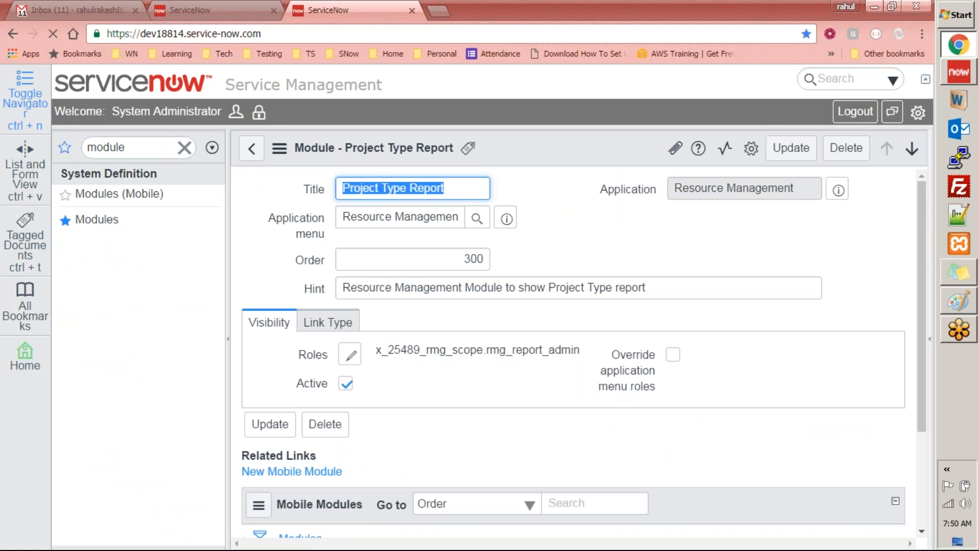
Examine the Project Type Report module's application menu, visibility roles and link type settings.
click(377, 218)
shift+click(443, 221)
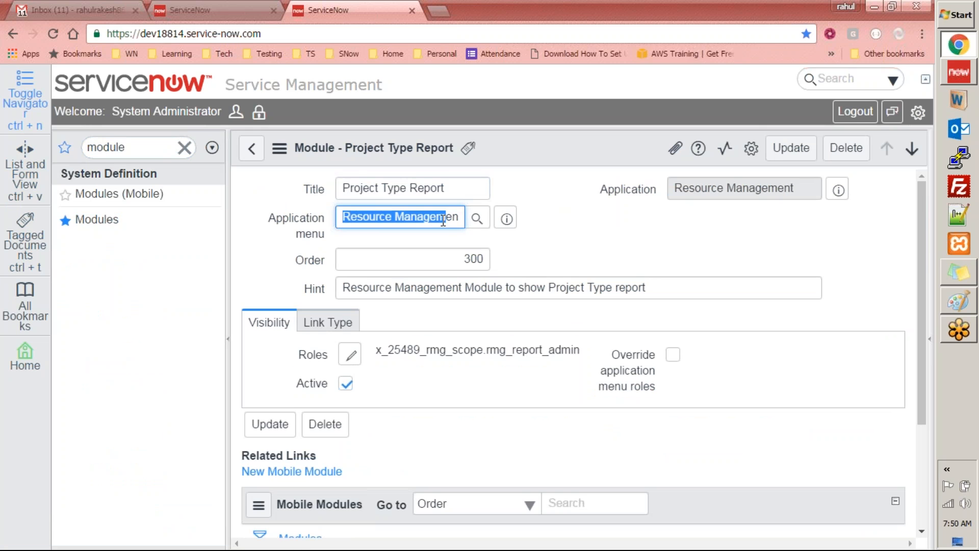
scroll(504, 240, down, 3)
scroll(504, 240, up, 1)
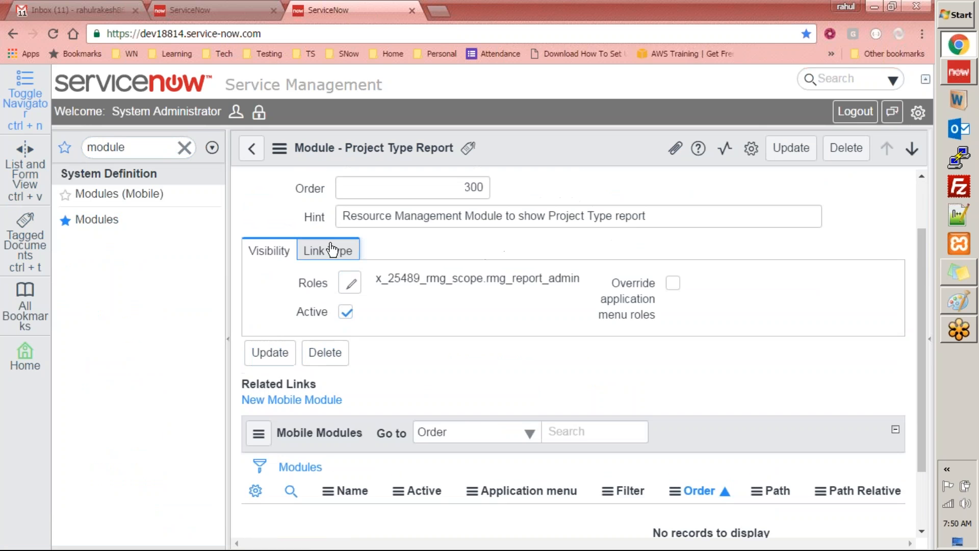
click(330, 251)
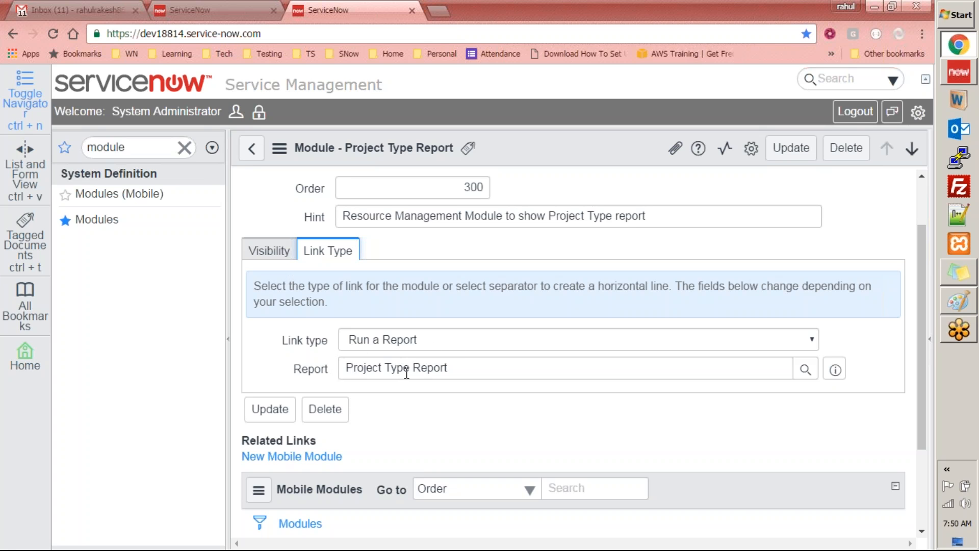
Filter the navigator by "reports", open the report list, and restrict it to the All Projects table.
double_click(139, 149)
text(reports)
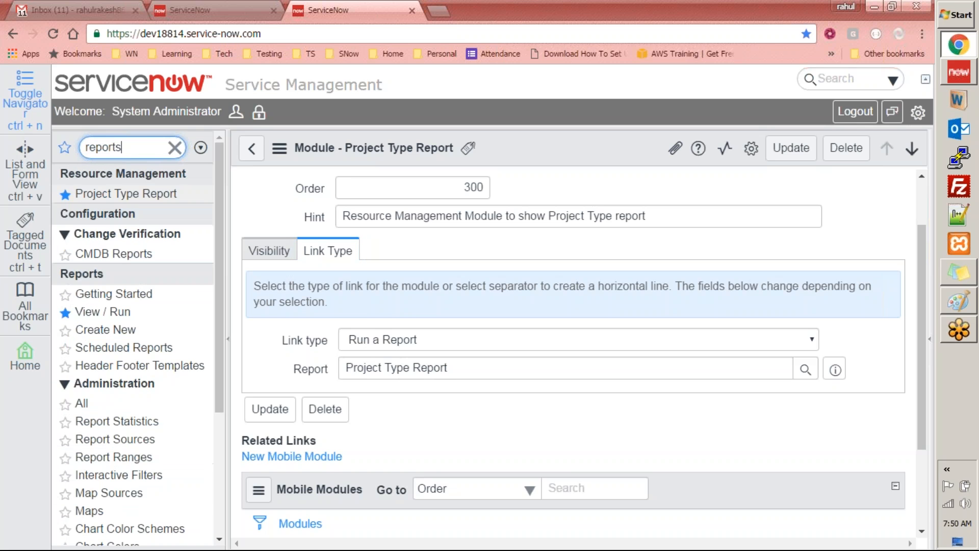
click(100, 272)
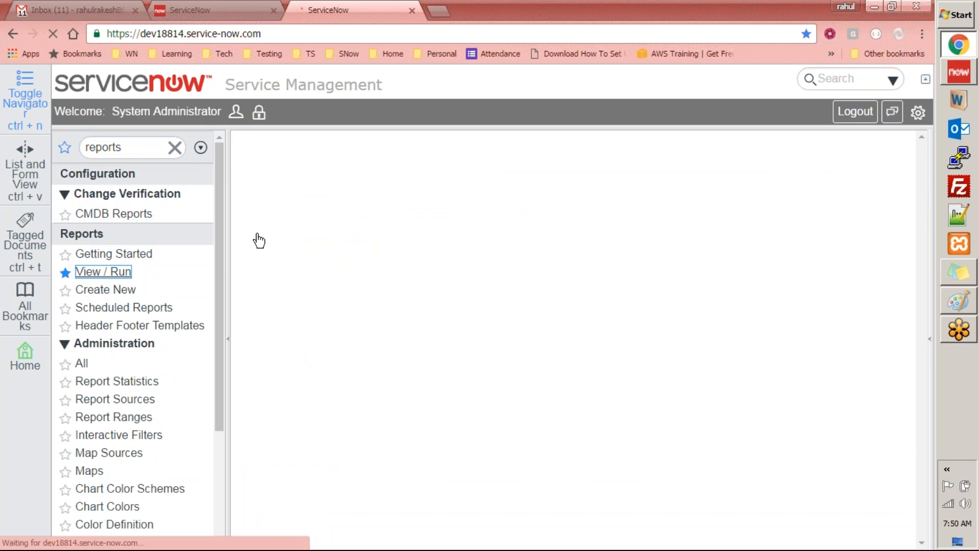
click(656, 148)
text(all proje)
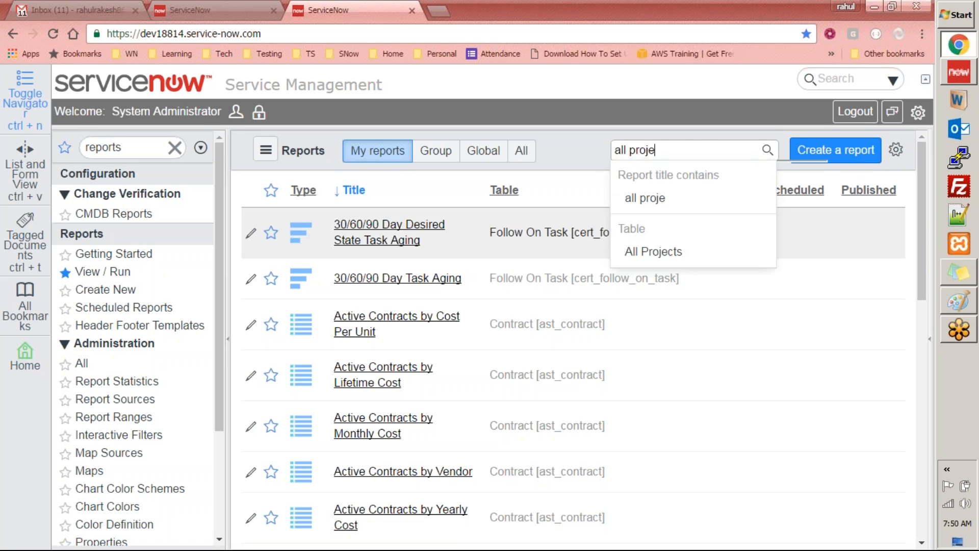
click(650, 251)
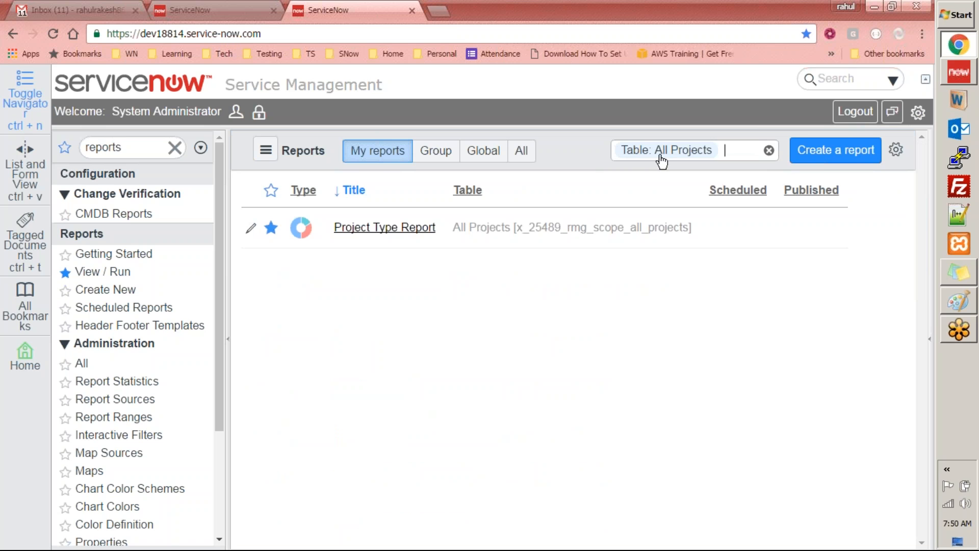
Open the Project Type Report for editing and inspect its sharing settings, selecting the rmg_report_viewer group.
click(384, 239)
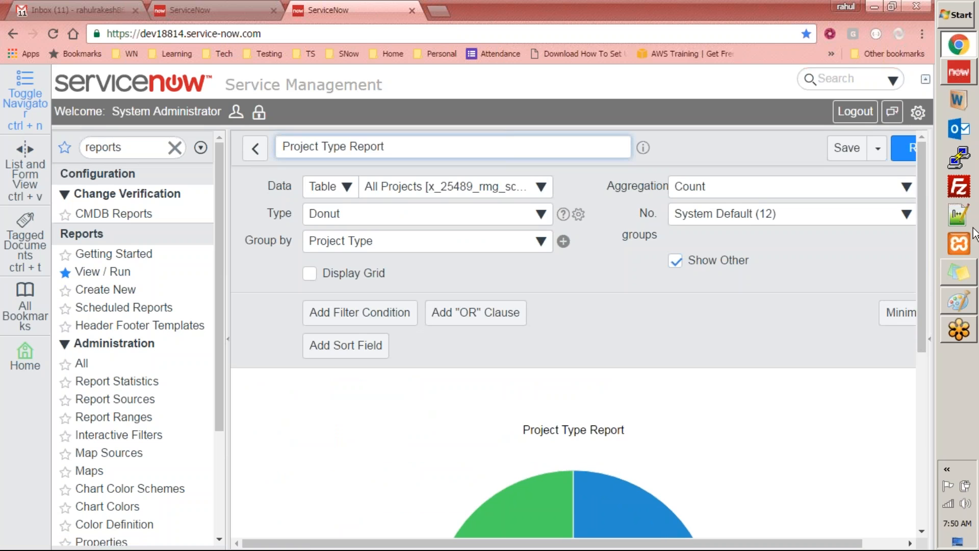
mouse_move(922, 255)
mouse_down()
mouse_move(919, 402)
mouse_move(913, 251)
mouse_up()
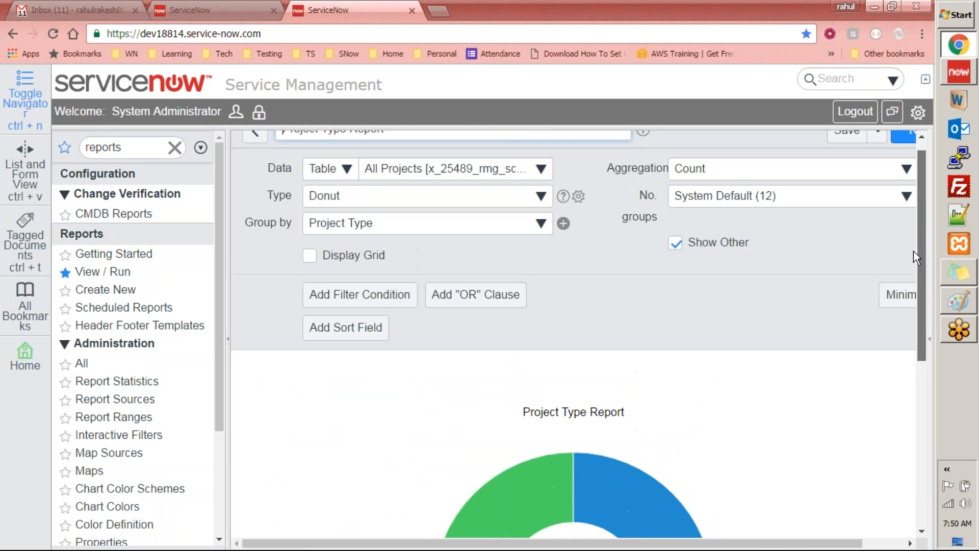
click(880, 141)
click(805, 301)
click(558, 231)
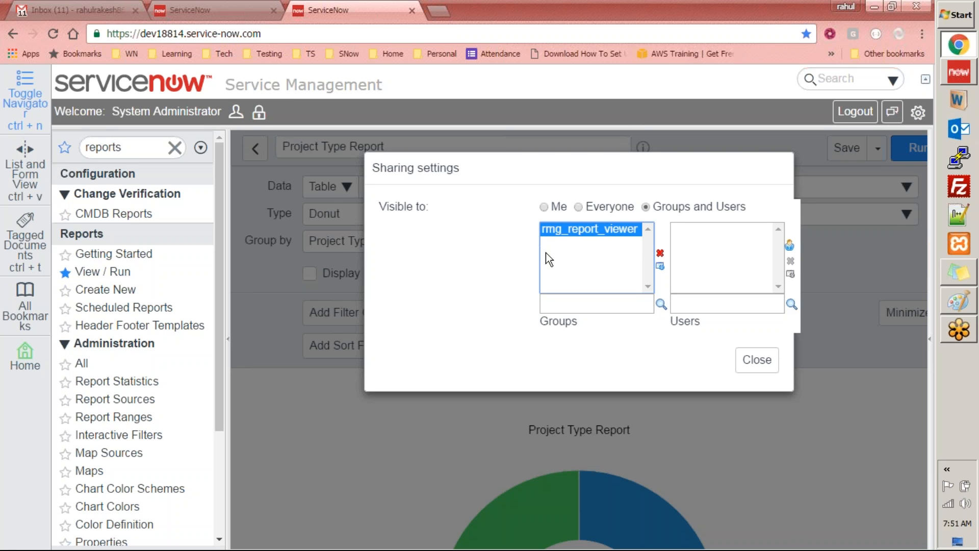
Close the report's sharing settings, filter the navigator by "modu", and open the Project Type Report record from the Modules list.
click(758, 363)
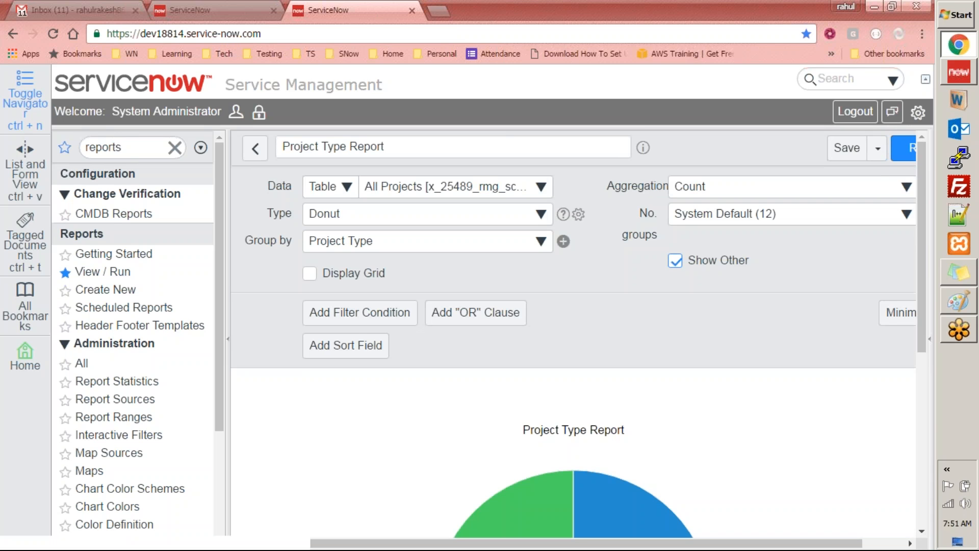
double_click(123, 146)
text(modu)
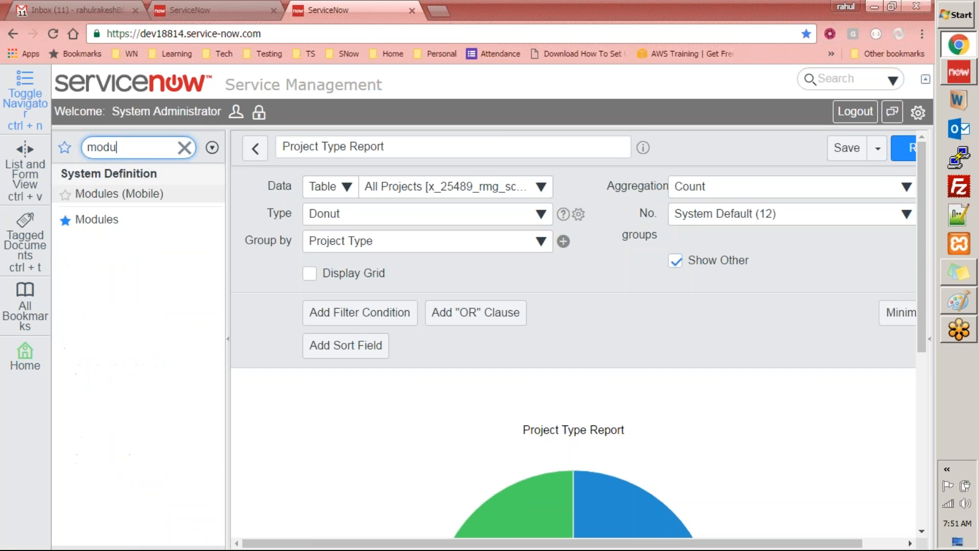
click(89, 221)
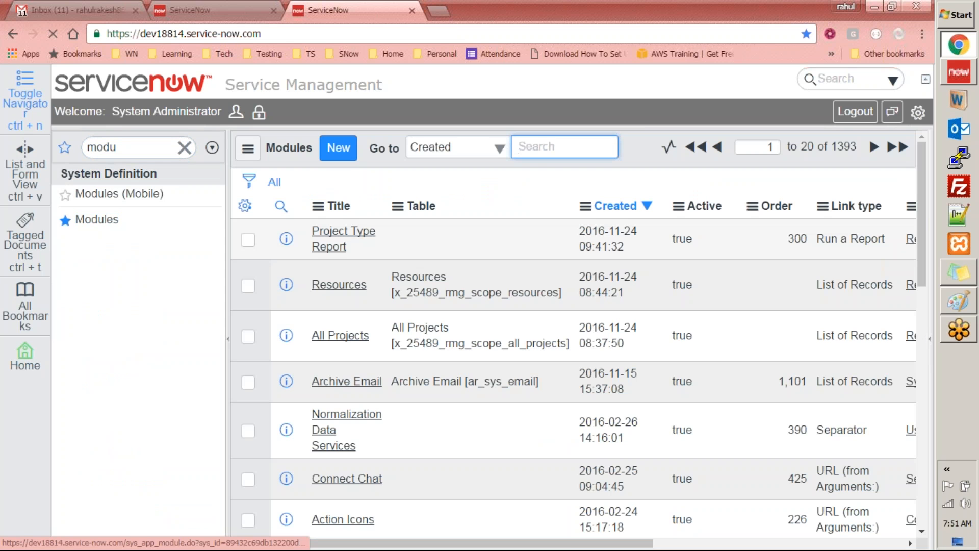
click(336, 240)
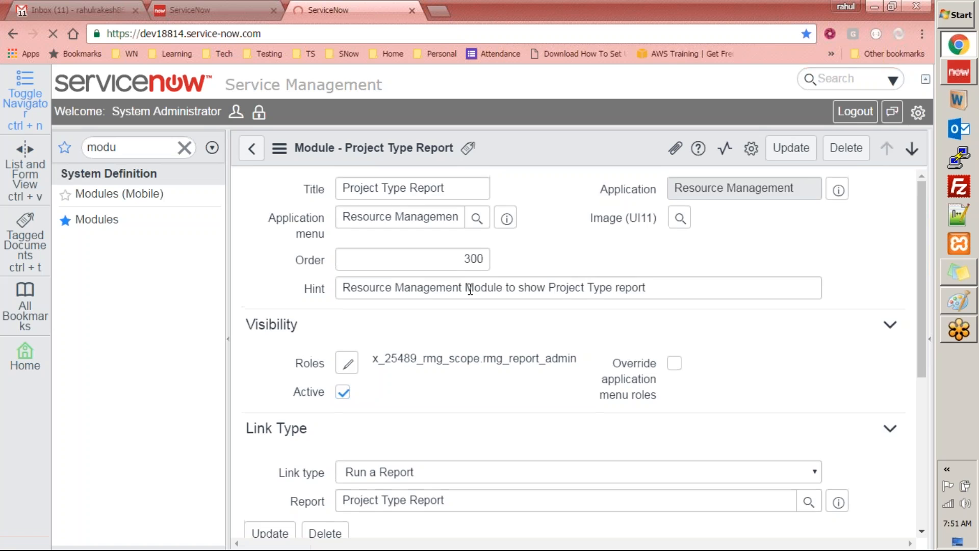
Examine the Project Type Report module's link type, visibility role and title.
scroll(363, 352, down, 2)
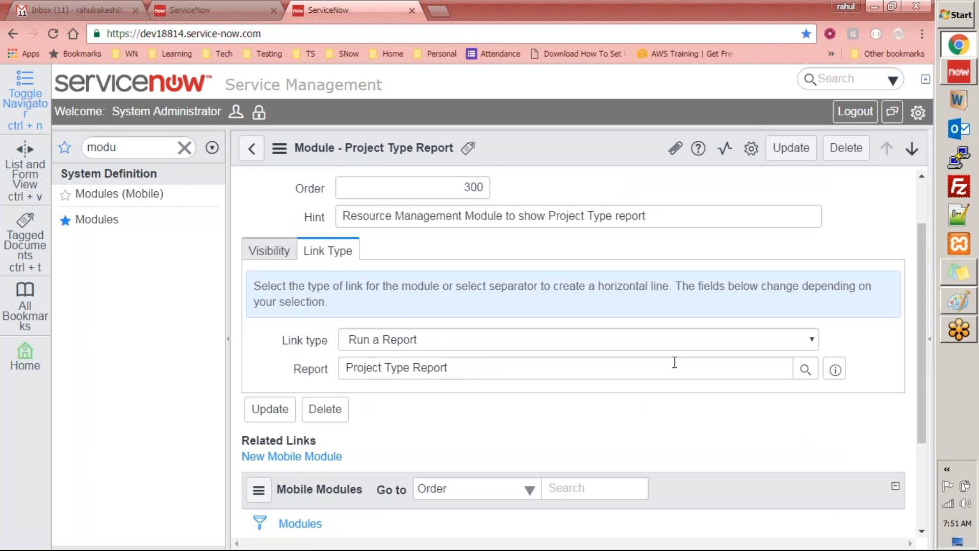
click(270, 253)
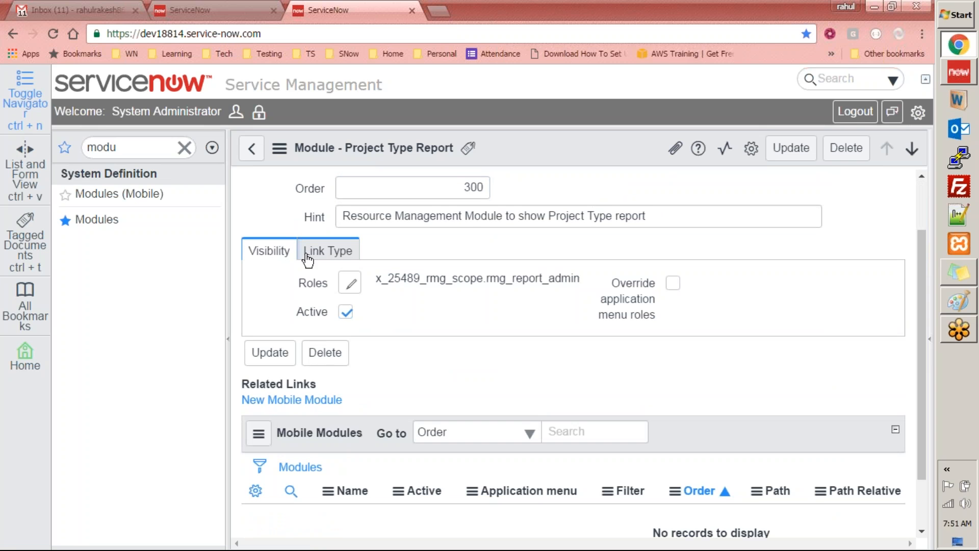
triple_click(378, 284)
scroll(268, 223, up, 2)
drag(463, 187, 306, 192)
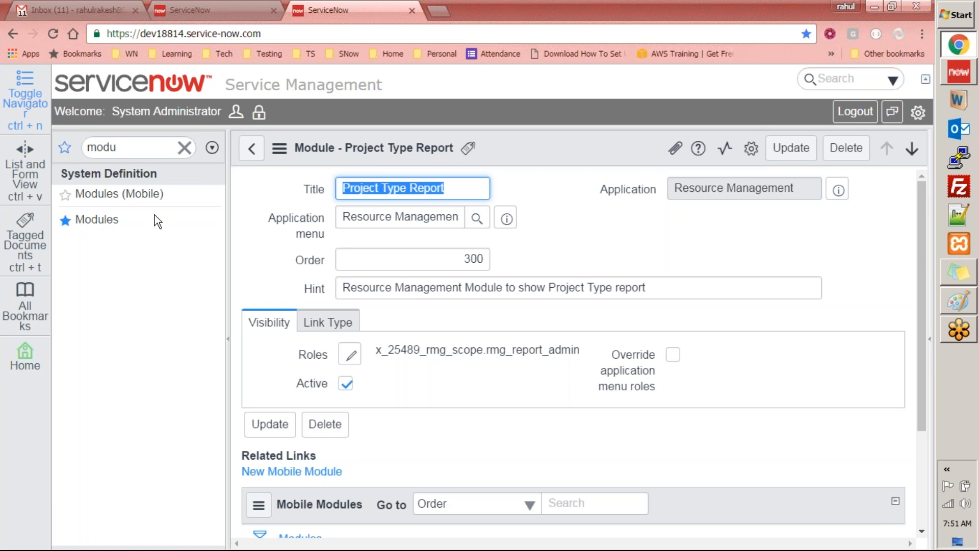
Filter the navigator by "res" and view the Project Type Report, followed by the All Projects list.
click(153, 148)
text(res)
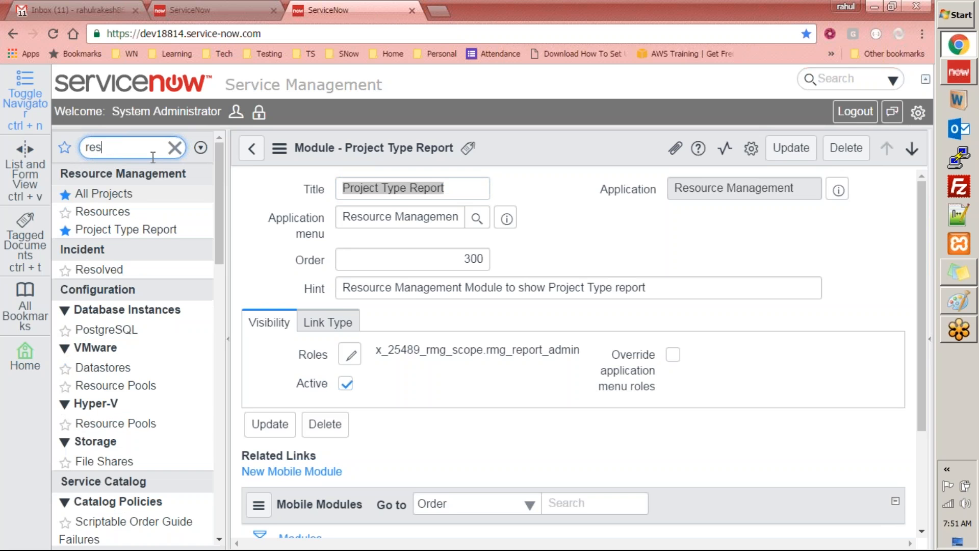
click(129, 232)
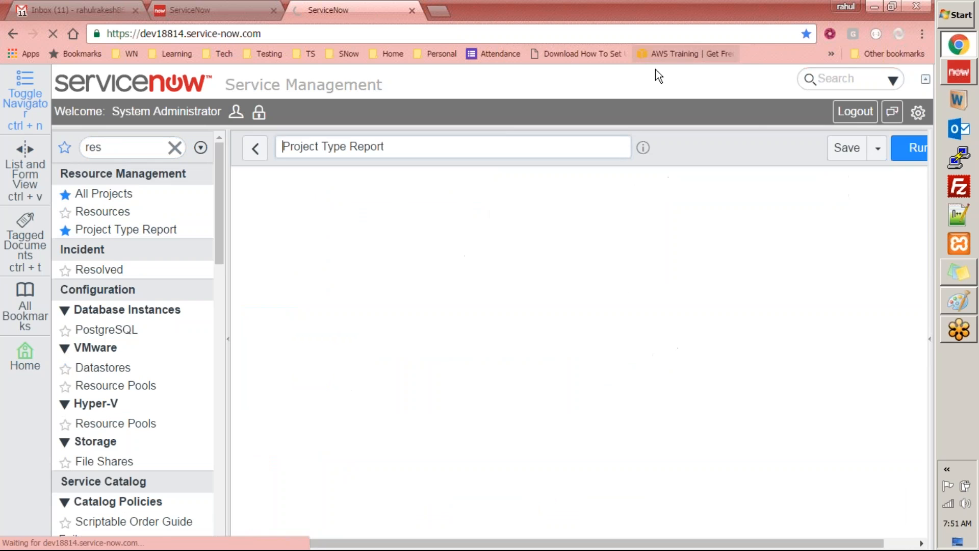
click(103, 196)
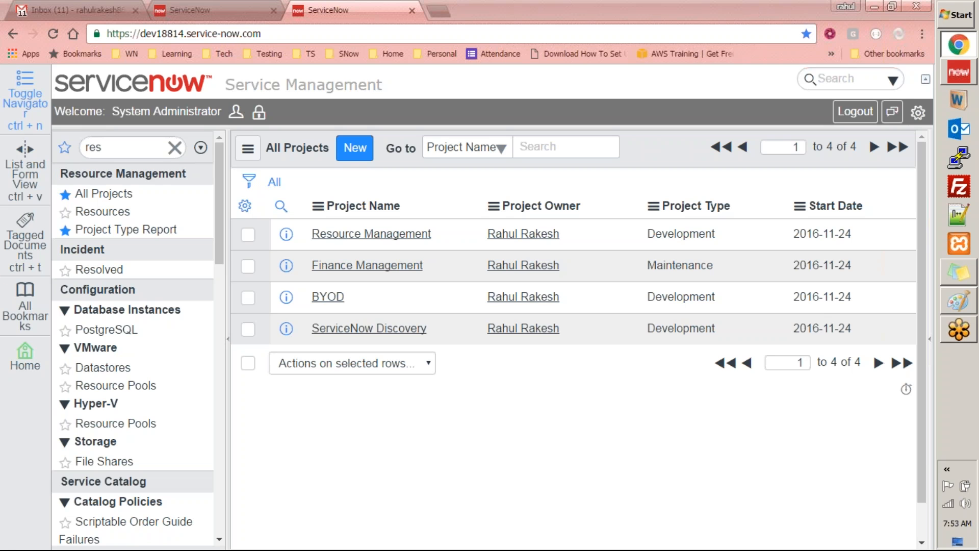
Search the navigator for "groups" and "users", open the Groups list, and open the rmg_report_viewer group record.
click(152, 153)
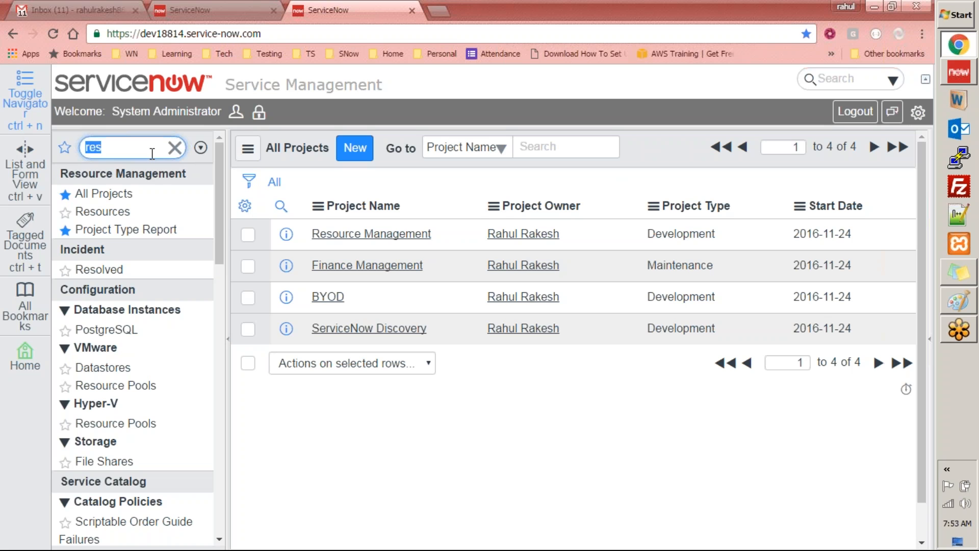
text(groups)
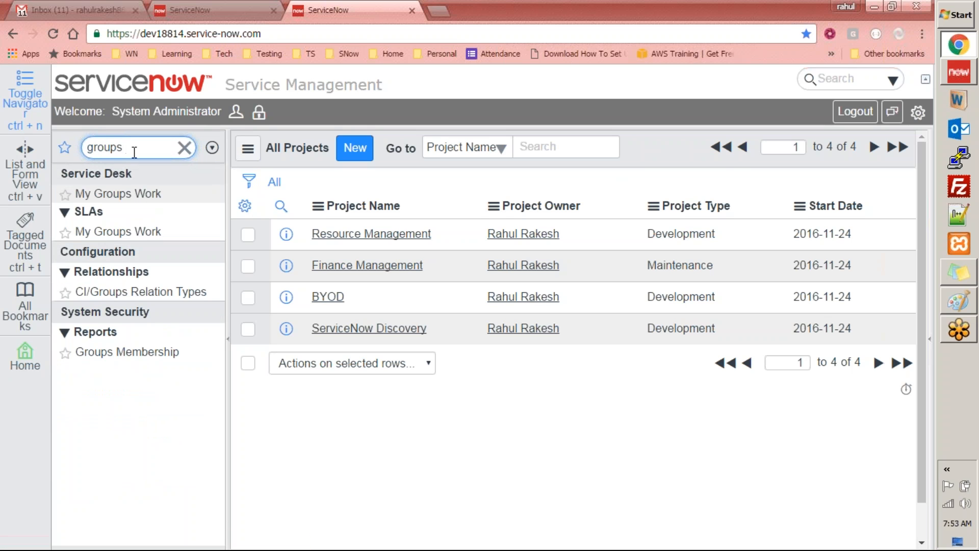
drag(125, 148, 25, 176)
text(users)
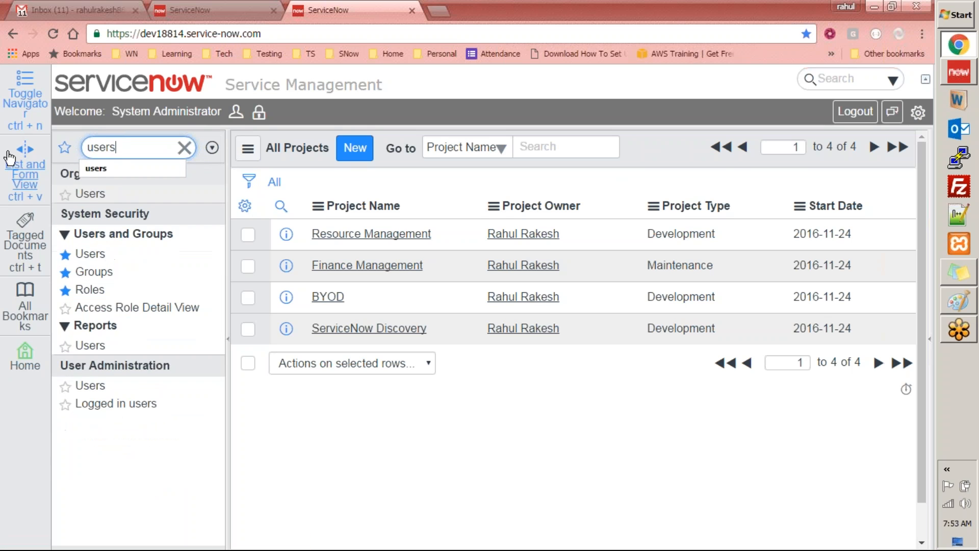
click(94, 271)
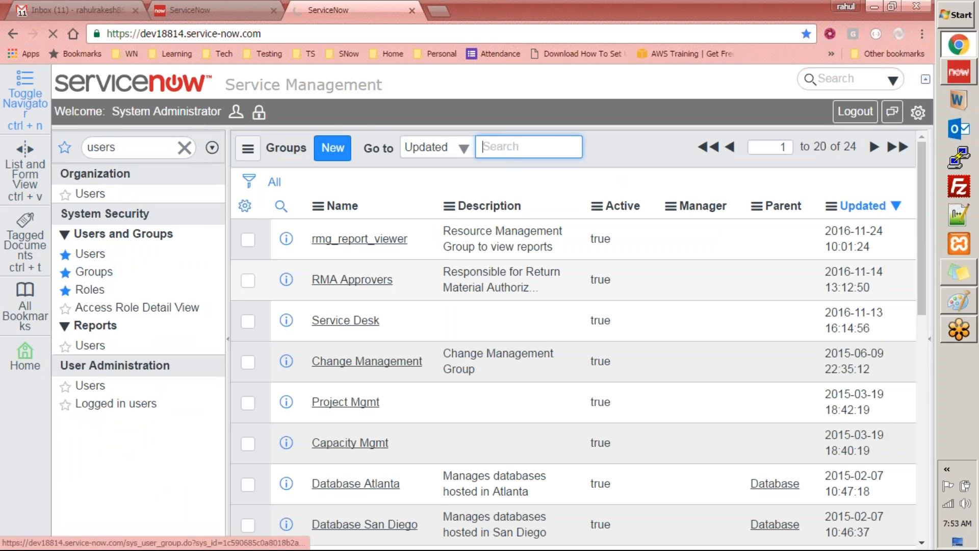
click(383, 244)
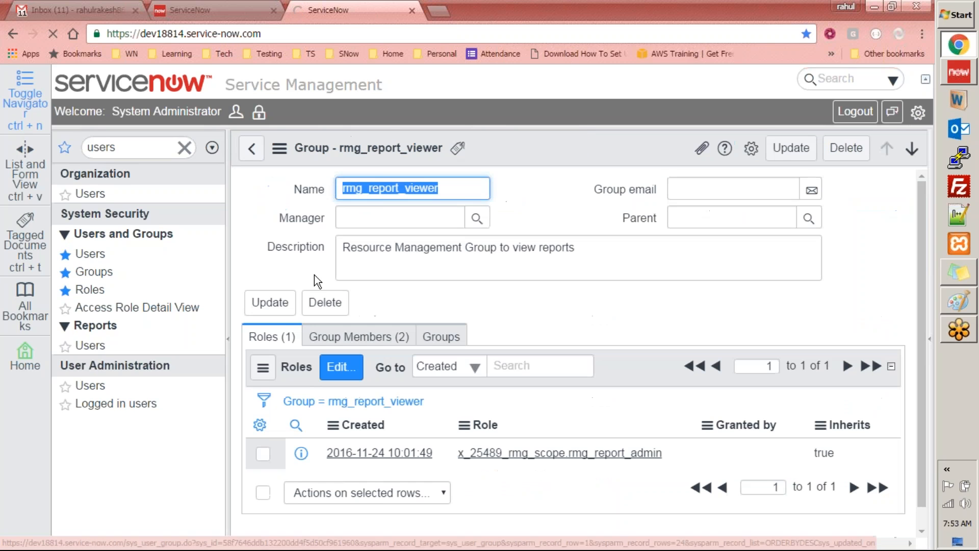
Examine the roles and group members assigned to the rmg_report_viewer group.
scroll(603, 362, down, 1)
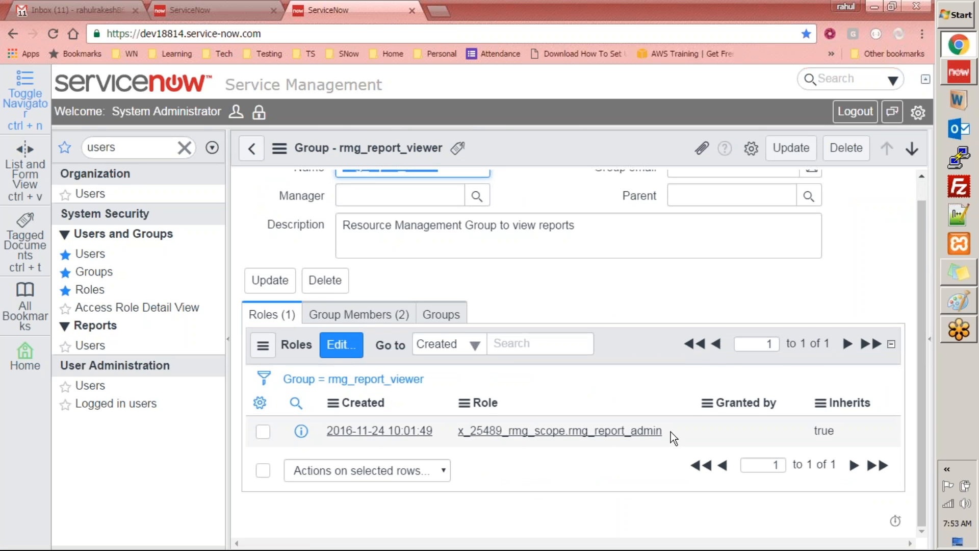
drag(672, 434, 512, 432)
click(355, 318)
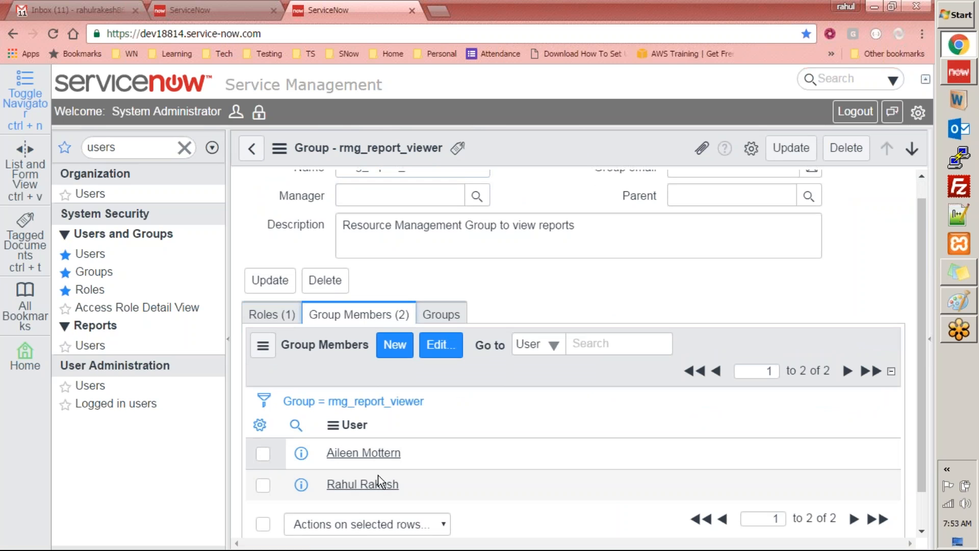
scroll(412, 482, up, 1)
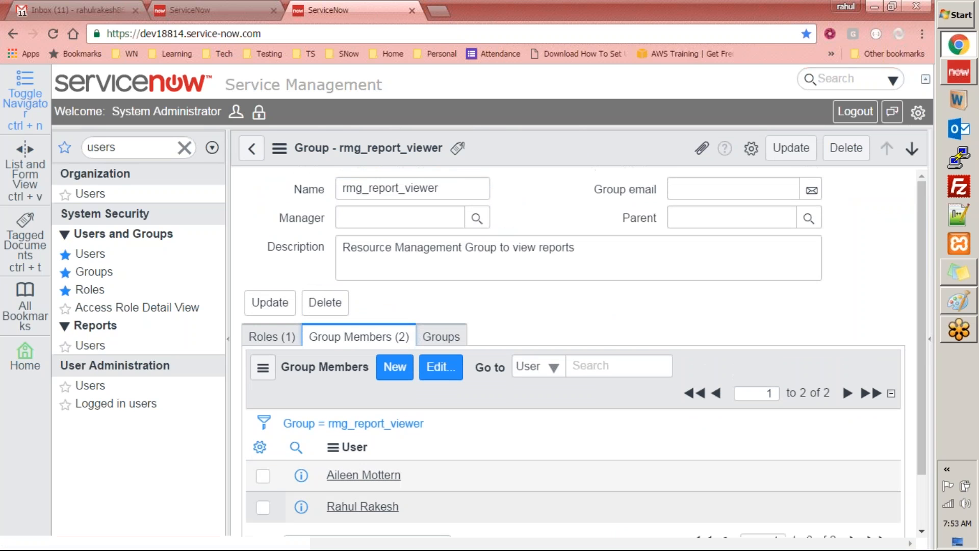
click(271, 337)
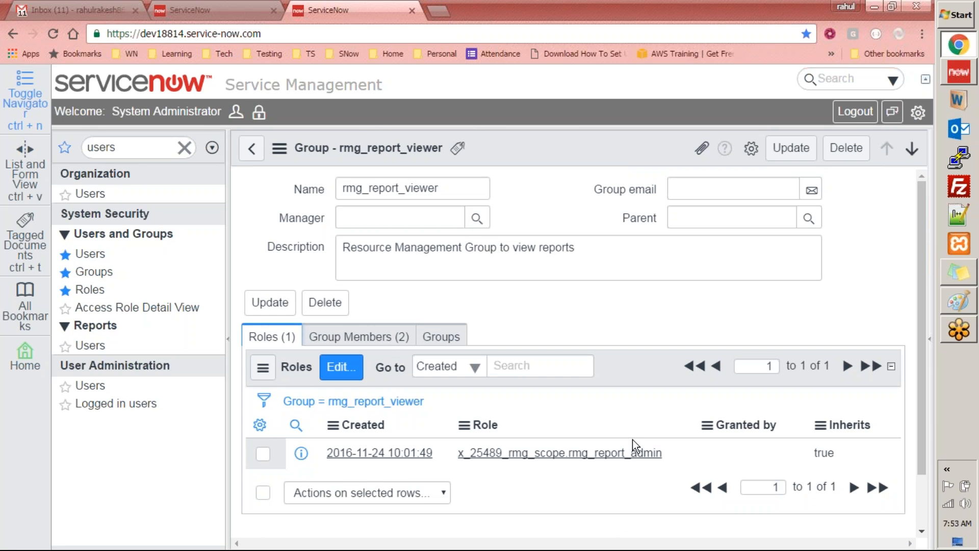
drag(684, 466, 450, 463)
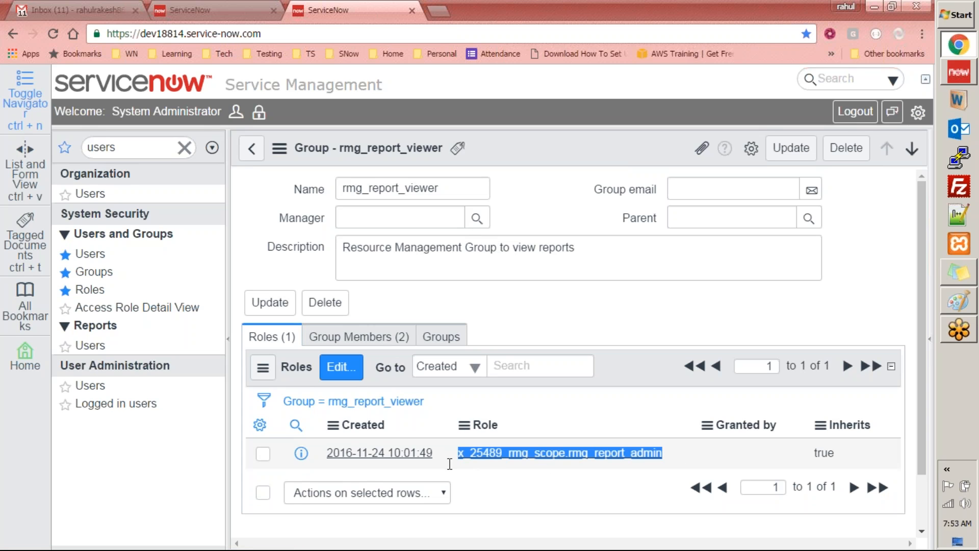
click(596, 332)
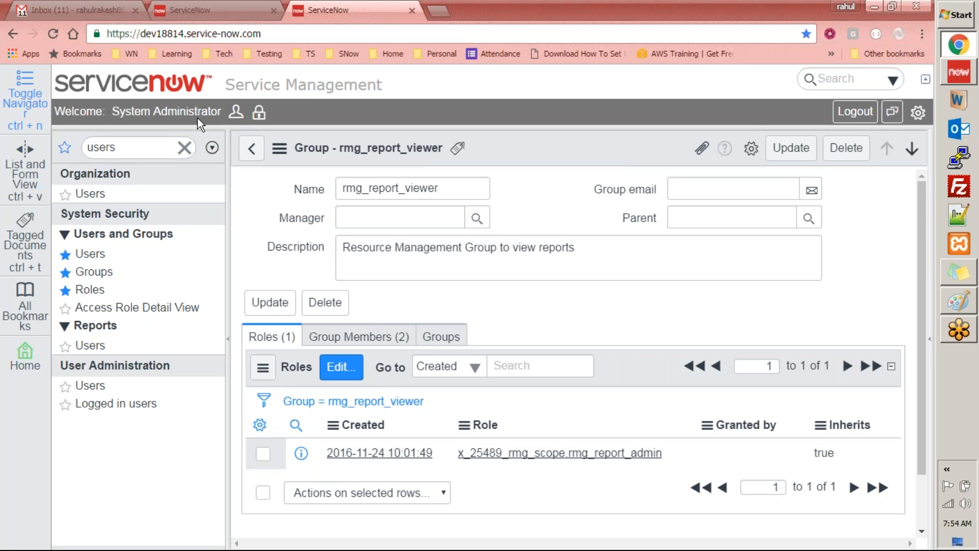
Return to the Groups list and clear the navigator filter.
click(252, 151)
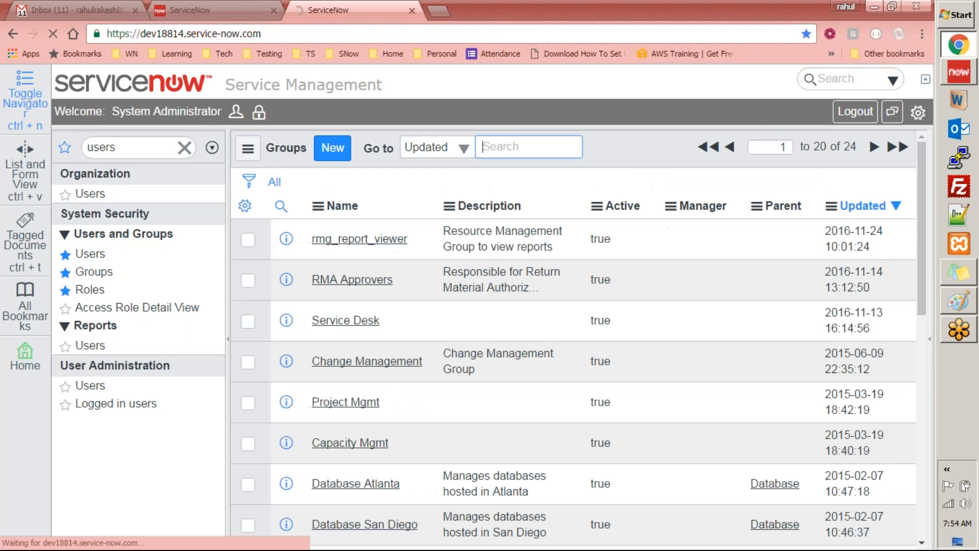
click(160, 149)
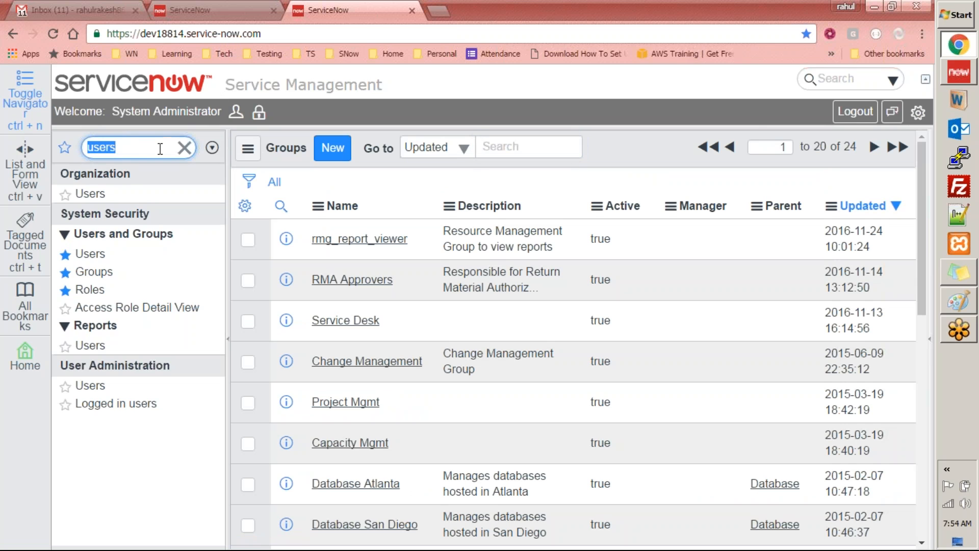
key(BackSpace)
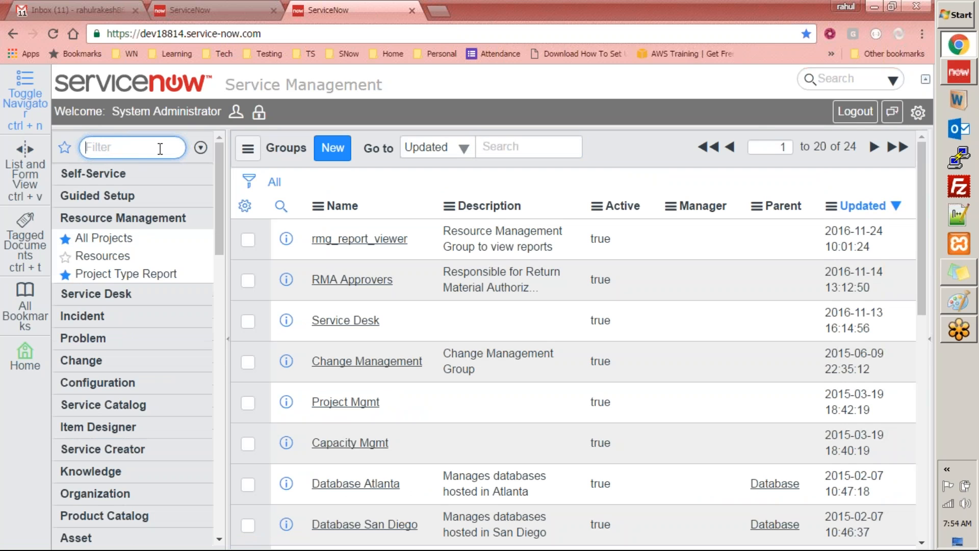
Switch to Gmail, close both open chats, and open the E-Sign-Project spreadsheet from its invitation email.
click(76, 10)
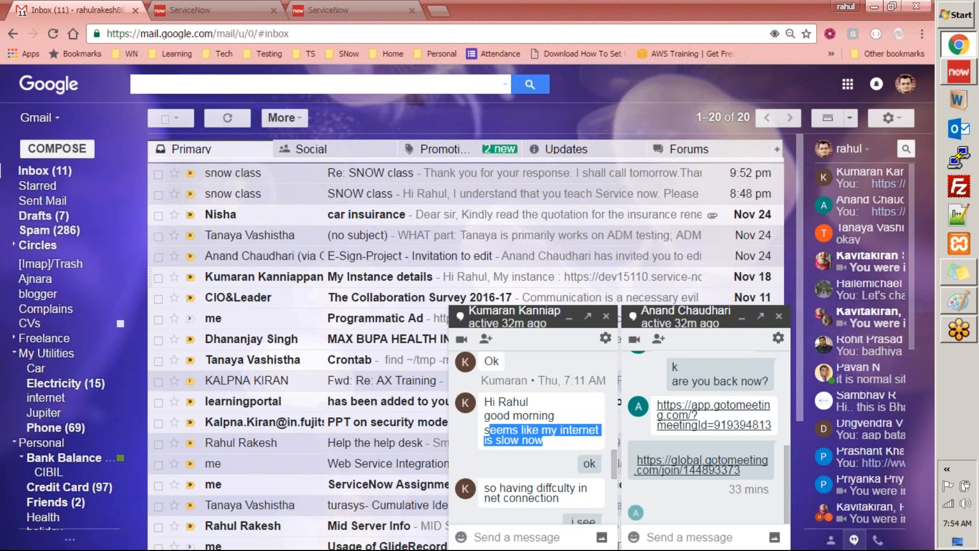
click(612, 317)
click(778, 316)
click(235, 263)
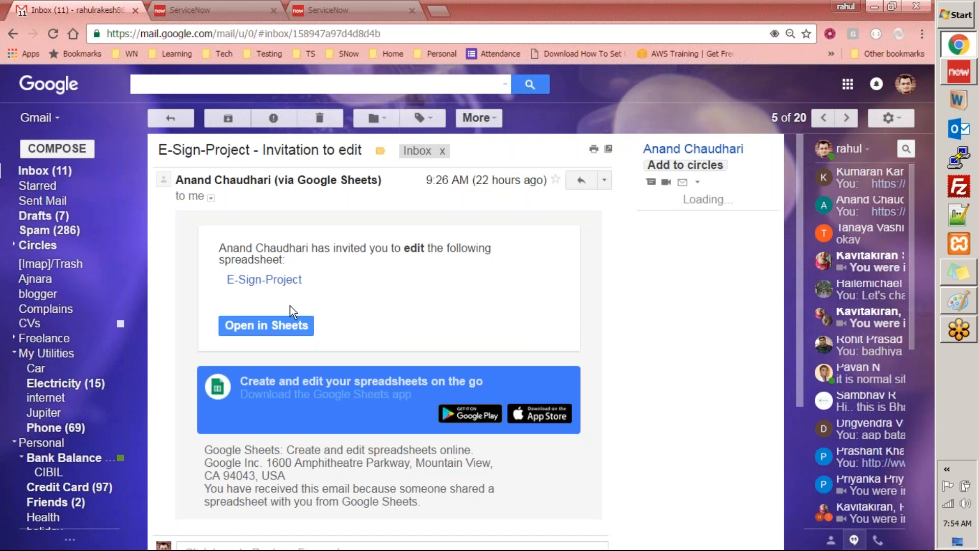
click(284, 282)
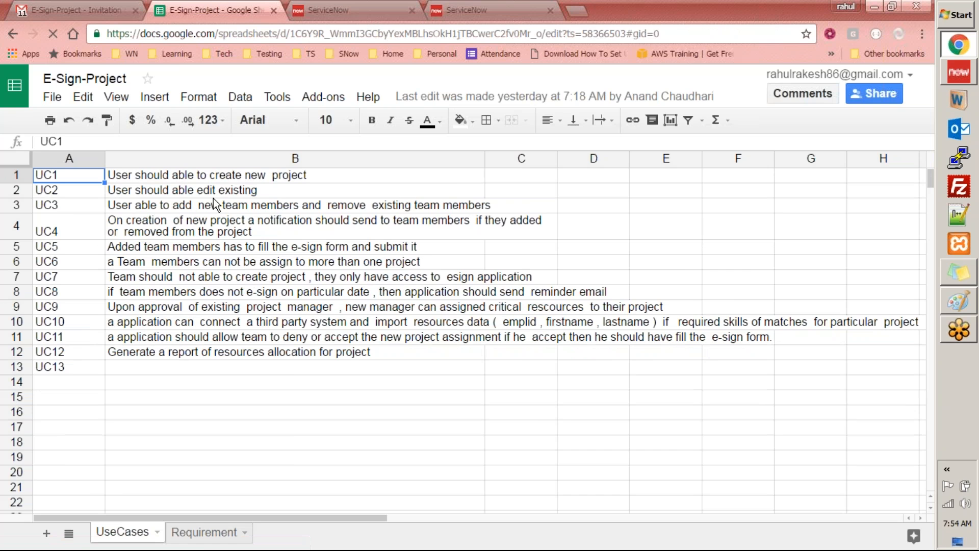
Switch to the dev14442 ServiceNow instance, open its Projects list, and inspect the available list columns without changing them.
click(331, 13)
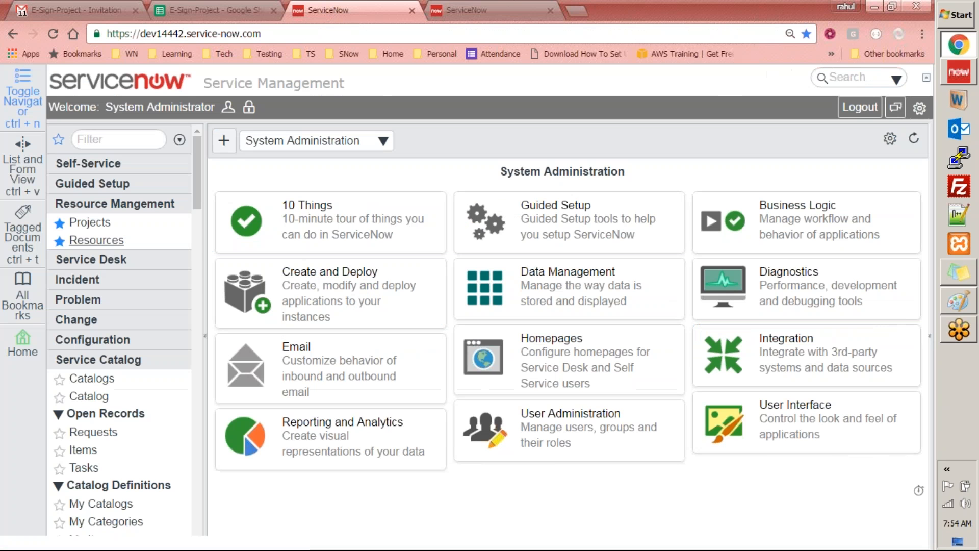
click(95, 226)
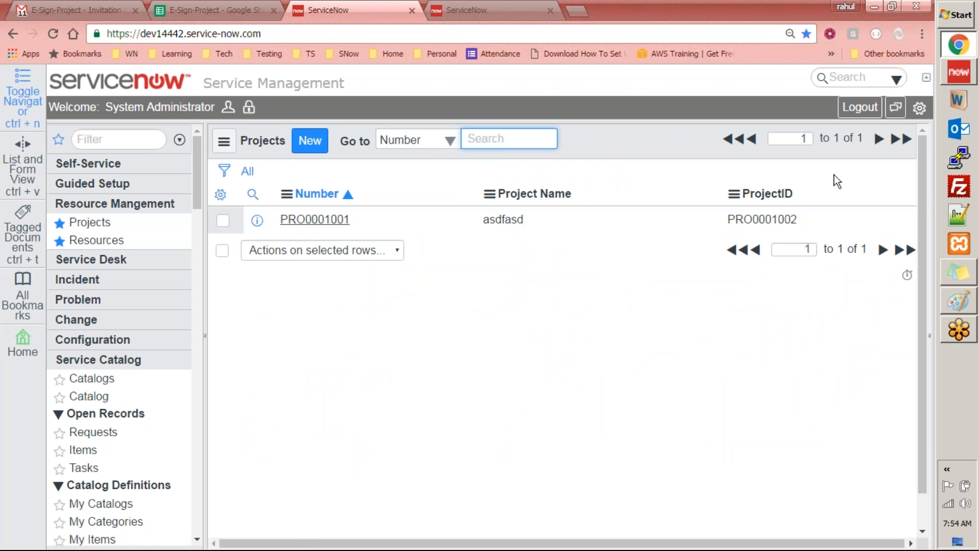
click(221, 196)
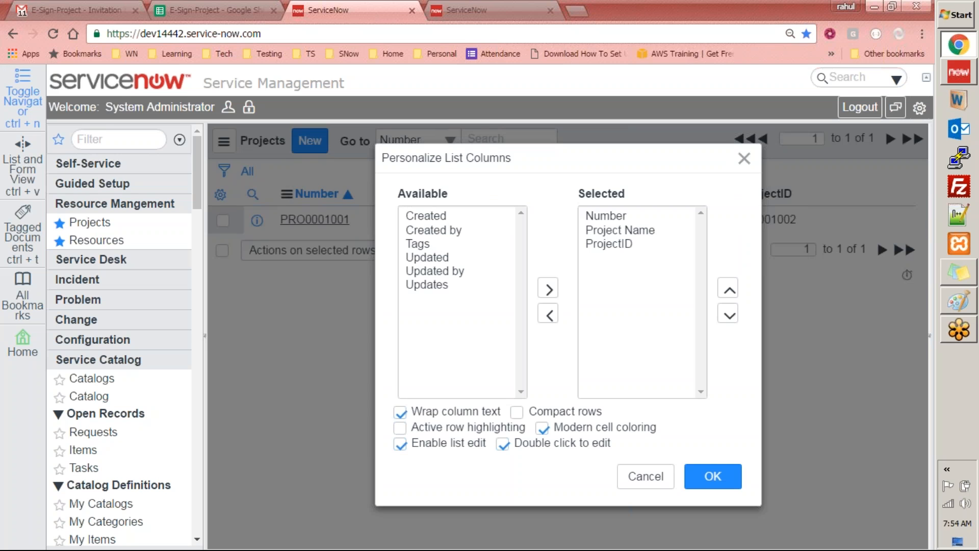
click(745, 159)
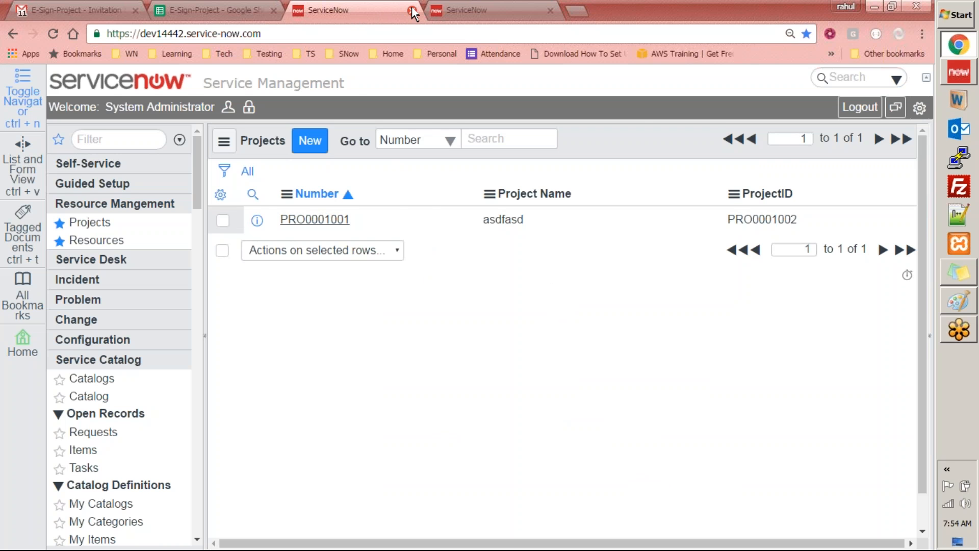
Check the E-Sign-Project sheet and the other ServiceNow instance, and close the dev14442 instance.
click(230, 15)
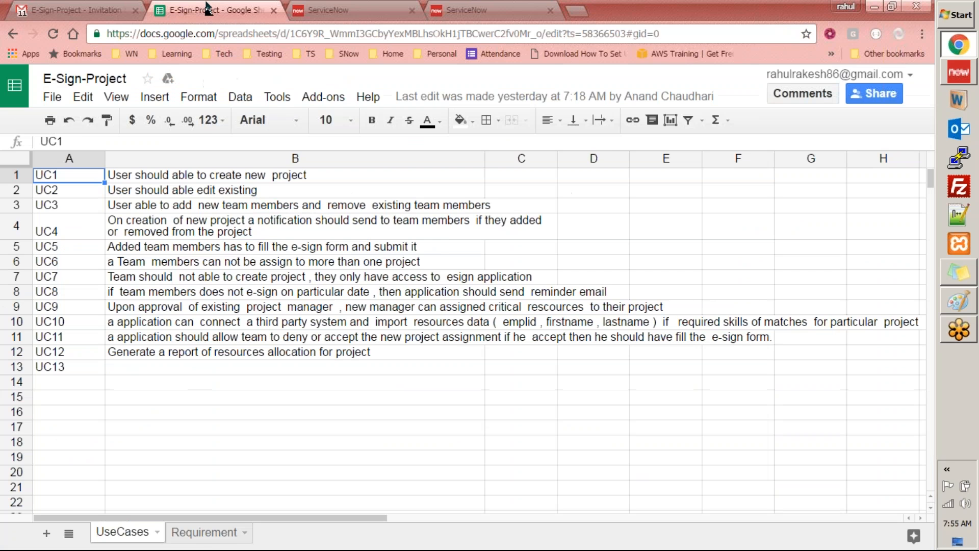
click(492, 12)
click(366, 13)
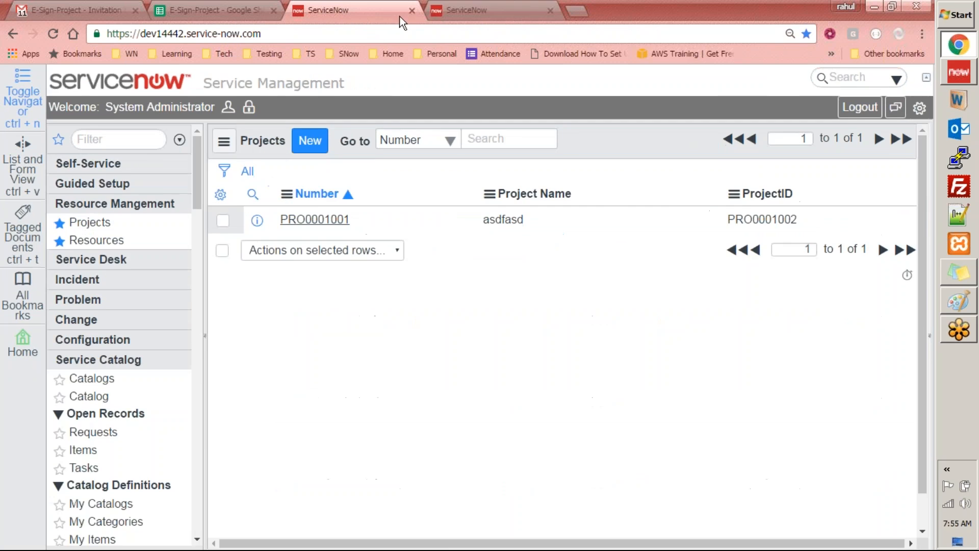
click(411, 10)
Open the All Projects list in the dev18814 instance and compare it with the E-Sign-Project use cases.
click(118, 237)
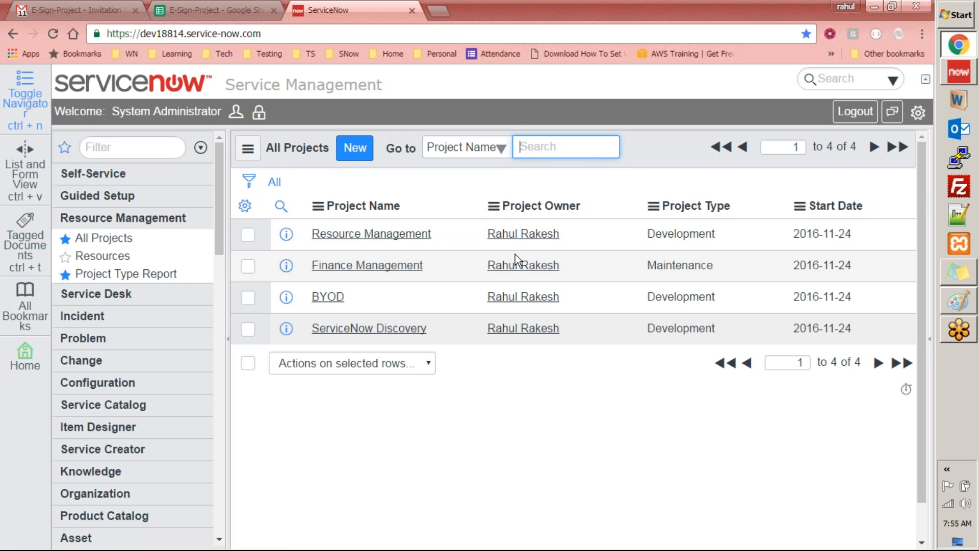
click(216, 10)
click(349, 10)
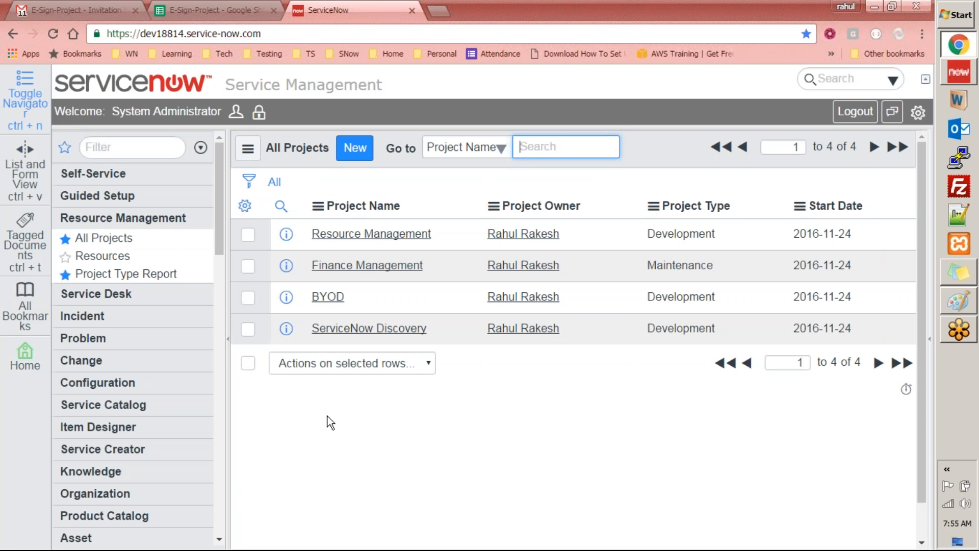
Open a blank All Projects record to review its fields, and switch to the Resource Management Studio window.
click(357, 157)
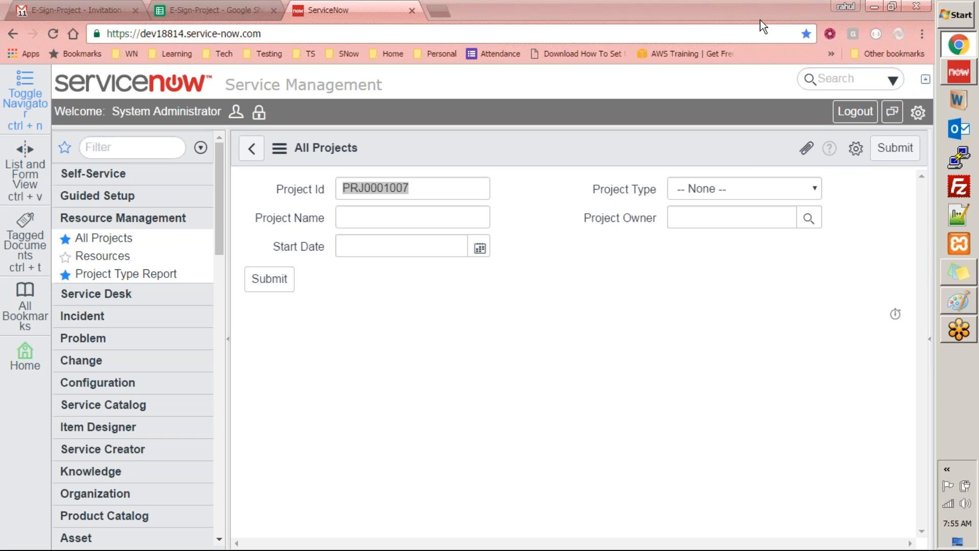
click(498, 395)
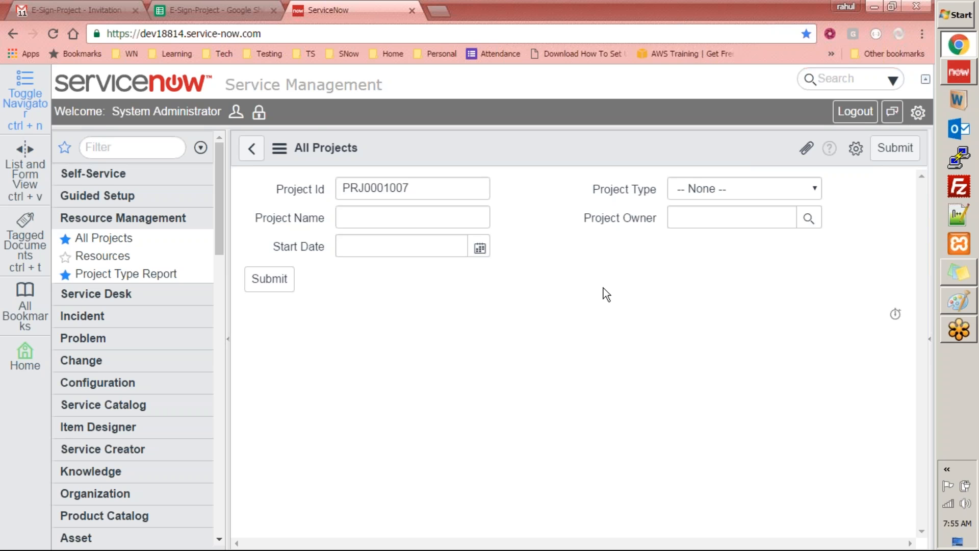
click(944, 68)
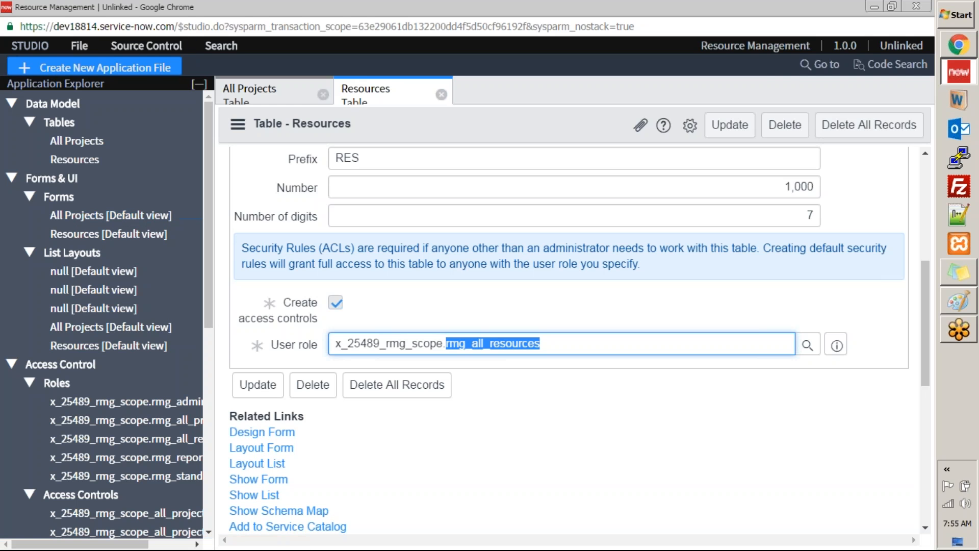
Browse the Forms & UI types available for a new application file, and close the dialog without creating anything.
click(92, 67)
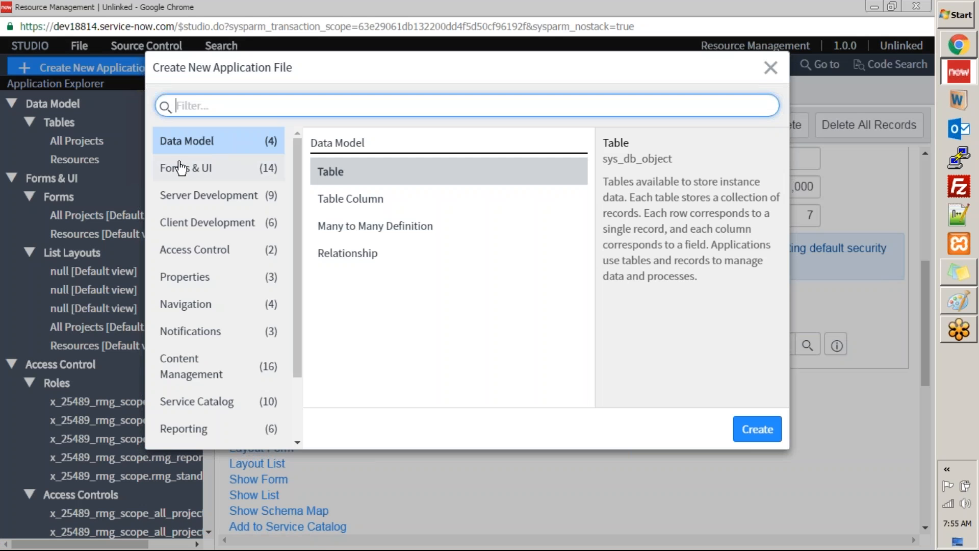
click(255, 167)
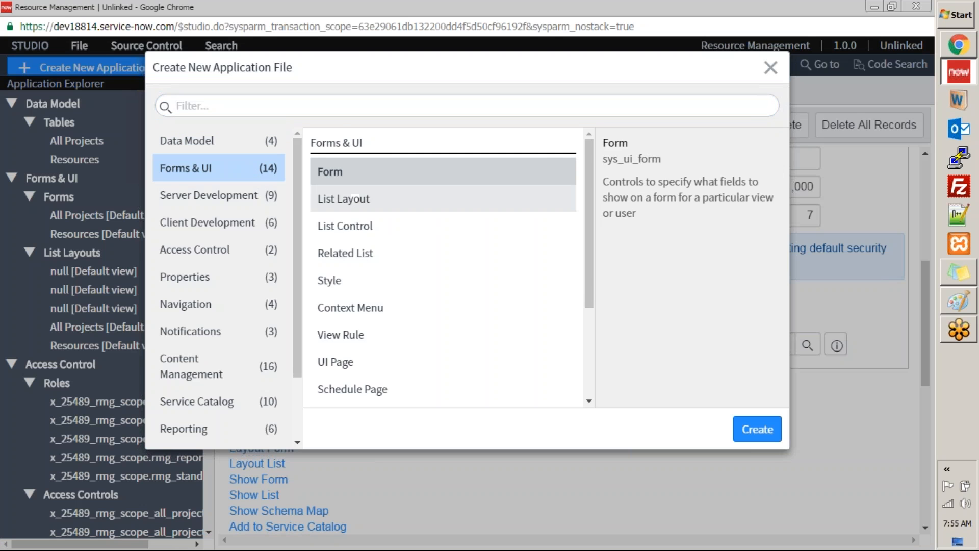
drag(589, 197, 589, 306)
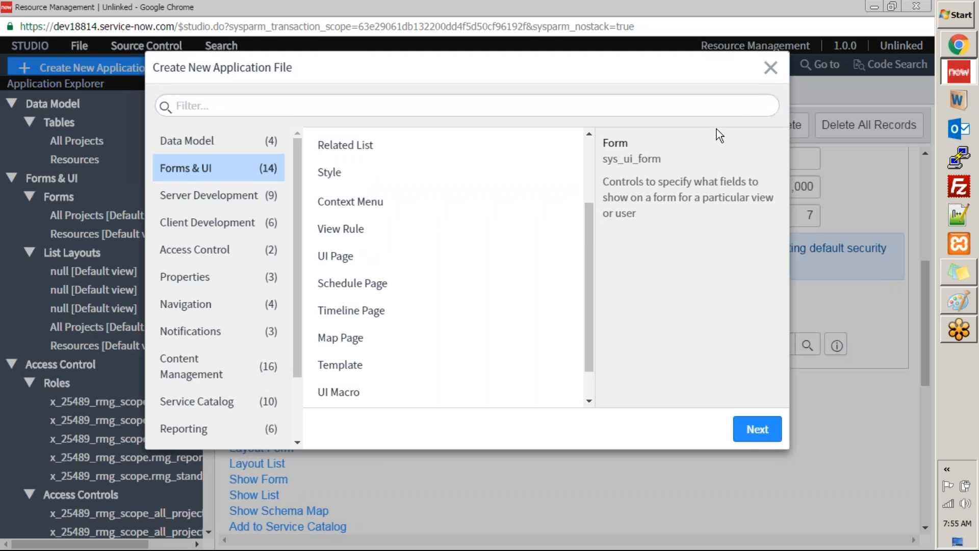
click(771, 68)
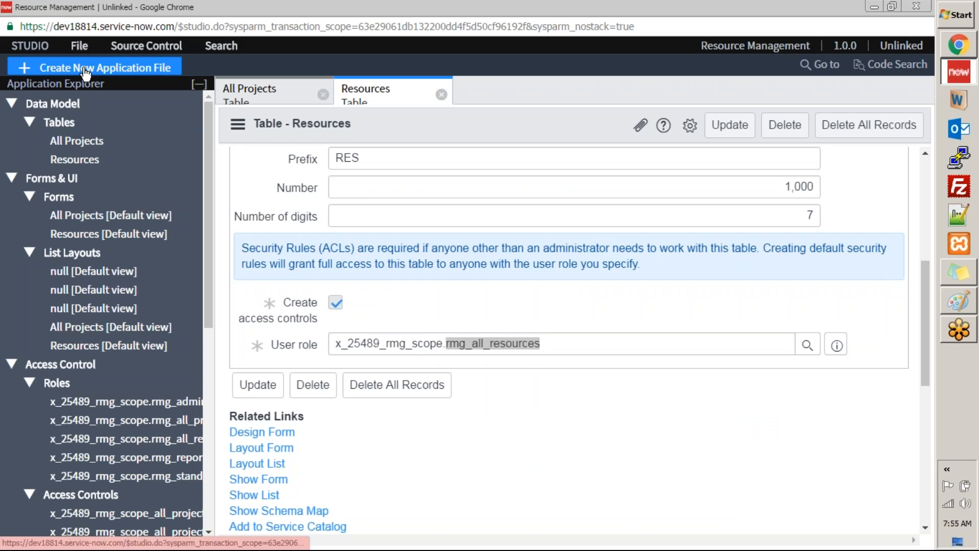
Collapse the Data Model, Forms & UI, Access Control, Navigation and Reporting sections of the Application Explorer.
click(11, 104)
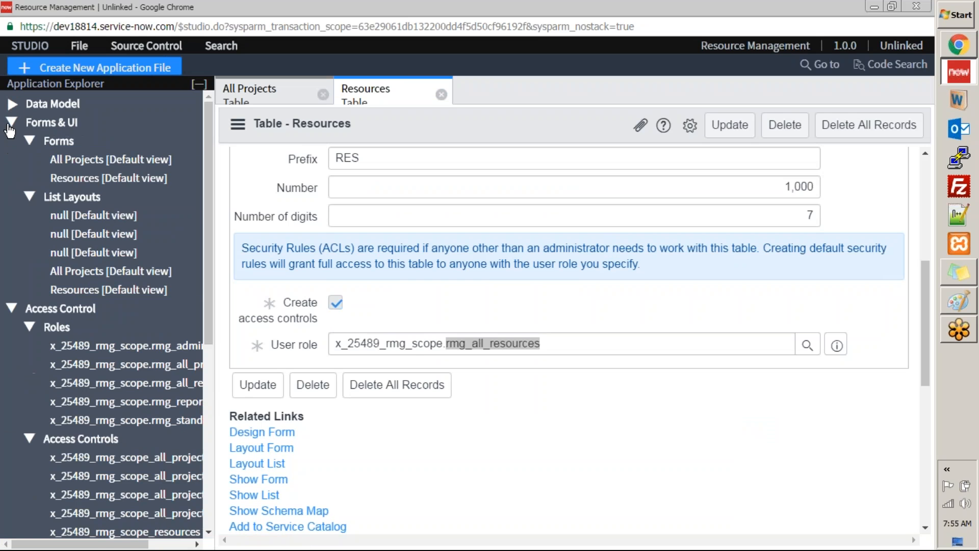
click(11, 123)
click(12, 141)
click(12, 160)
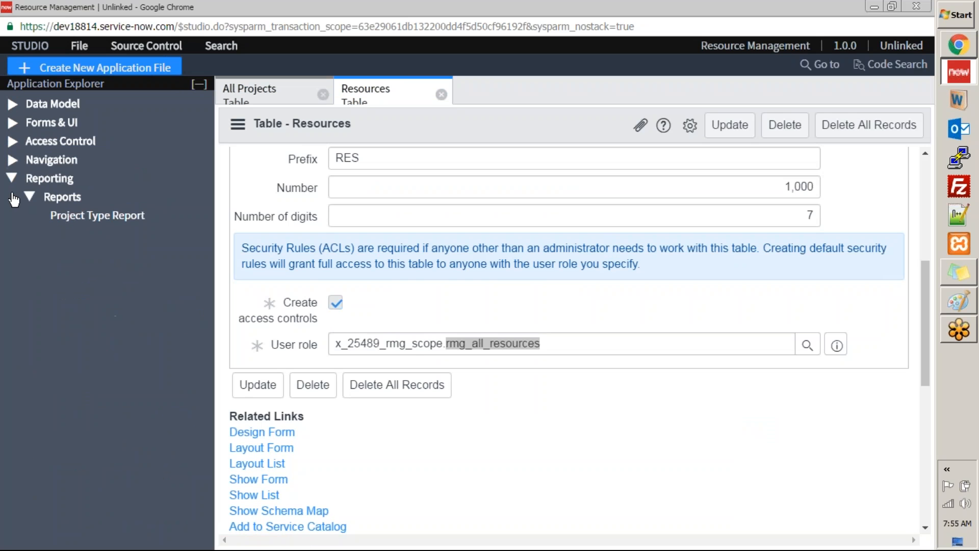
click(12, 178)
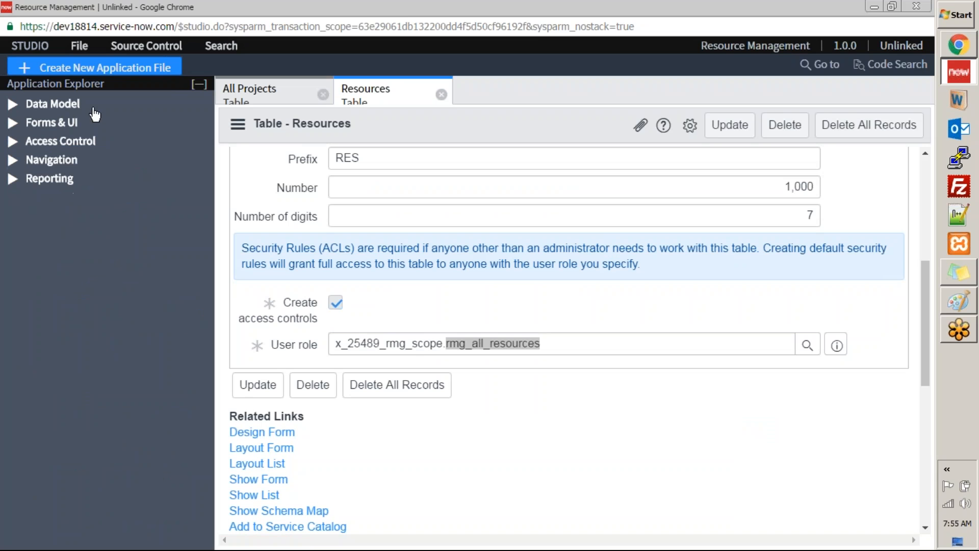
Reopen the new application file dialog, look through the Forms & UI types, and inspect the UI Page description.
click(50, 68)
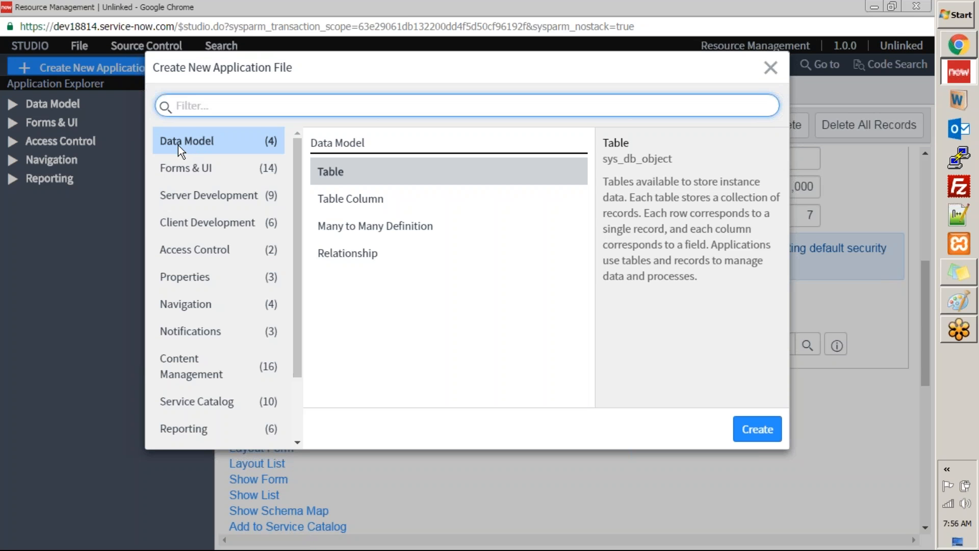
click(168, 172)
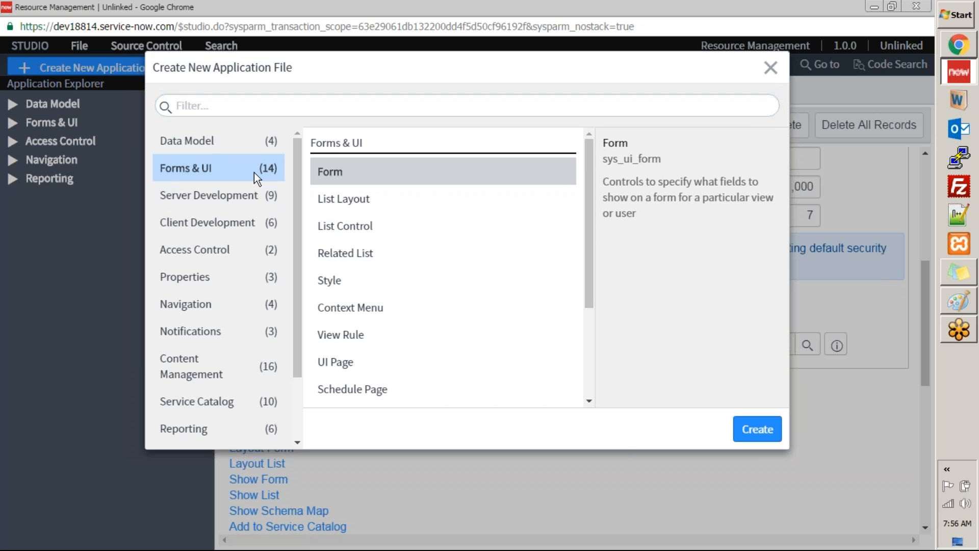
drag(585, 163, 582, 306)
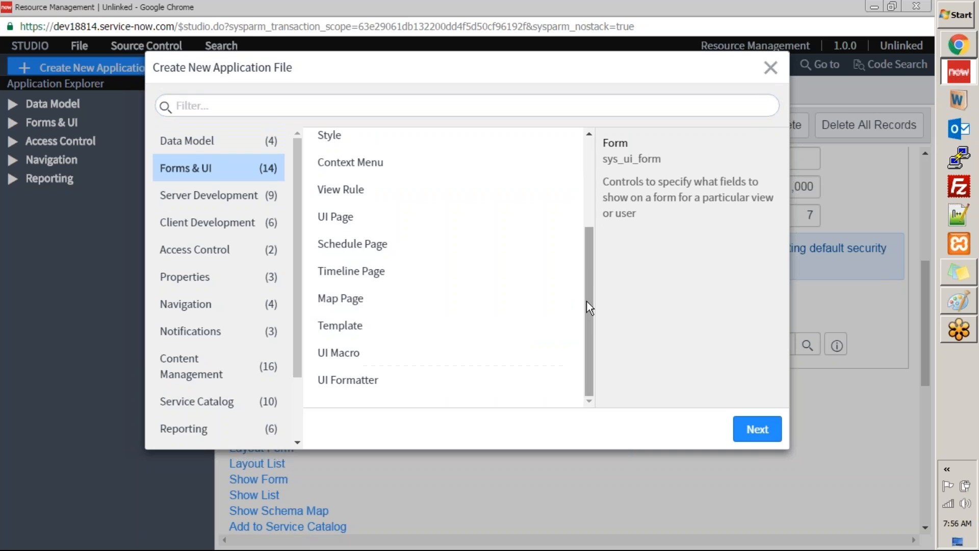
drag(590, 304, 589, 220)
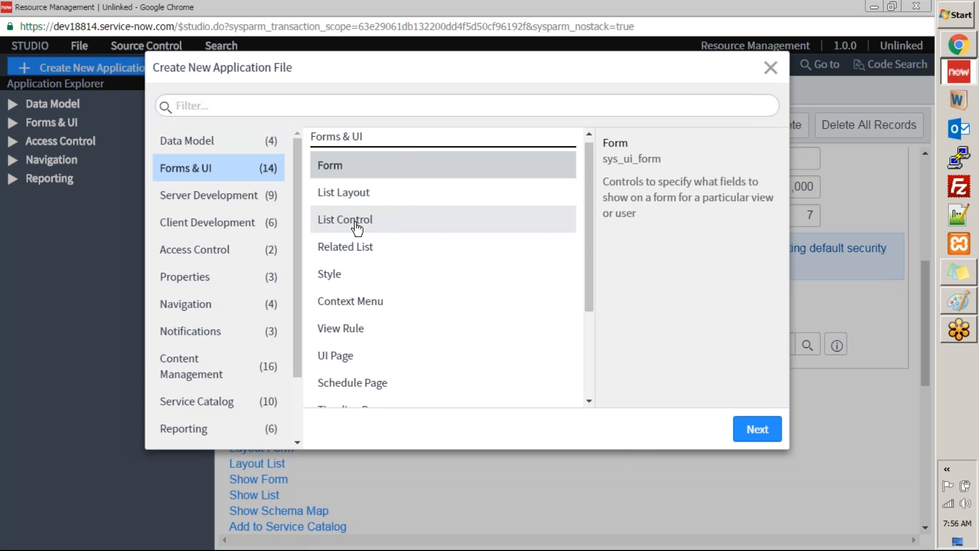
click(421, 275)
drag(591, 240, 590, 315)
click(351, 244)
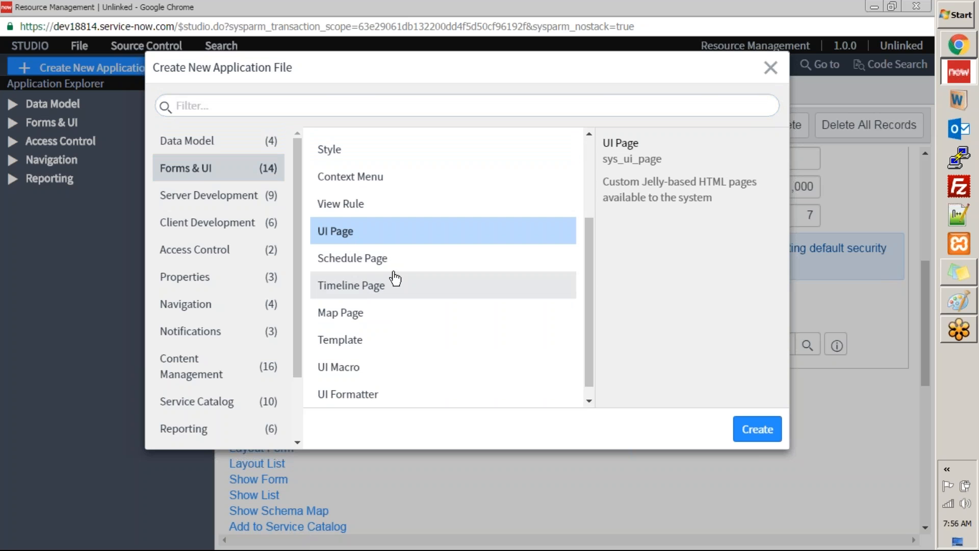
Inspect the List Layout and Form types, highlighting the table name in each description.
drag(588, 286, 590, 210)
click(334, 174)
drag(668, 164, 603, 162)
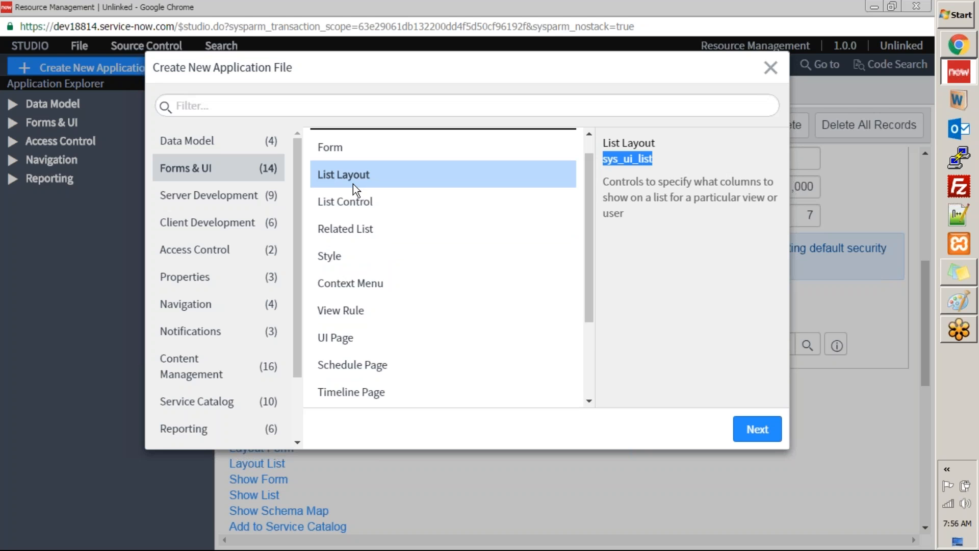
click(657, 160)
click(347, 148)
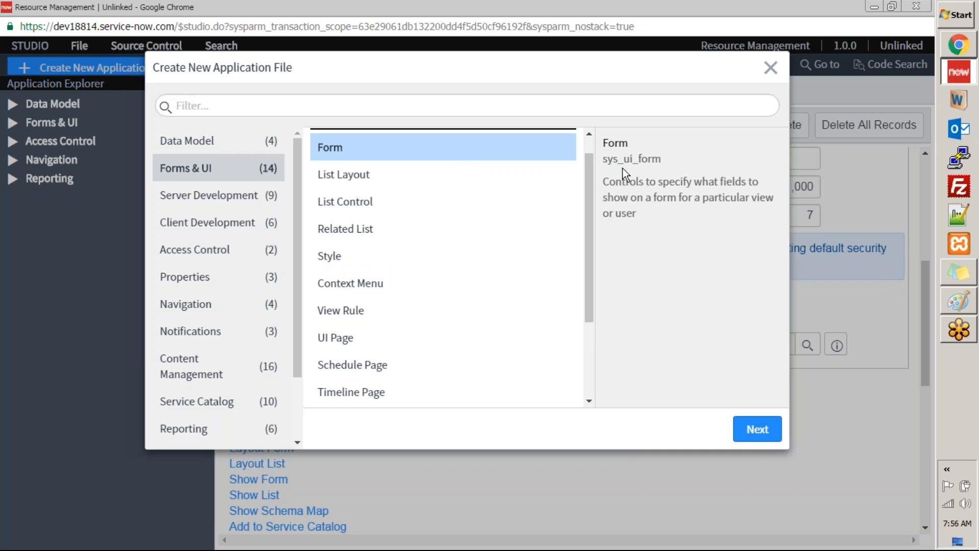
double_click(634, 159)
Inspect the List Control, Context Menu and View Rule types along with their table names and descriptions.
click(541, 200)
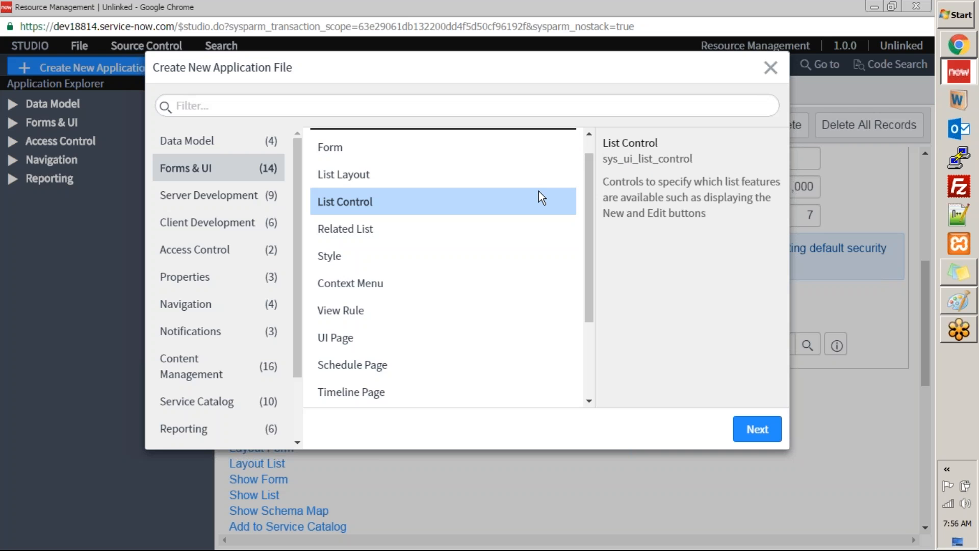
double_click(698, 163)
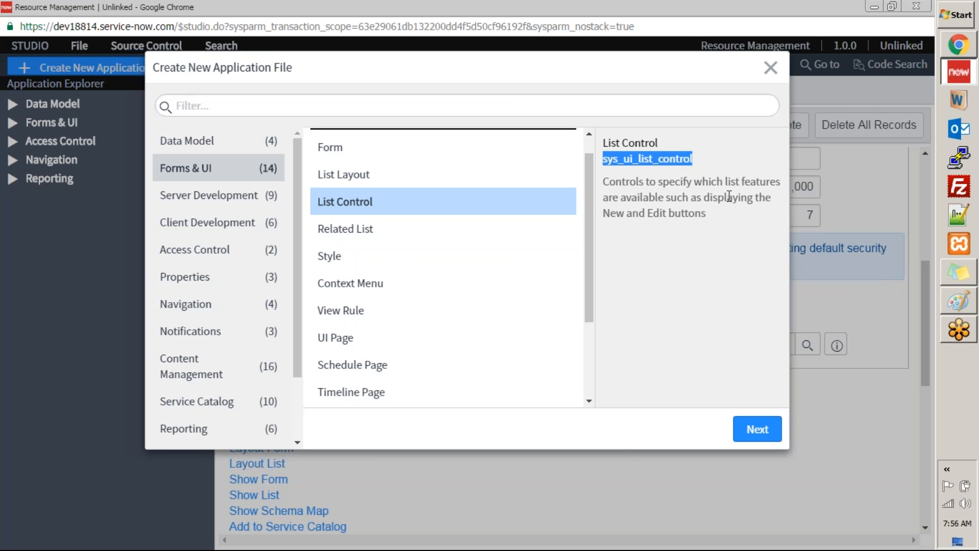
click(675, 162)
drag(711, 166, 610, 163)
click(401, 282)
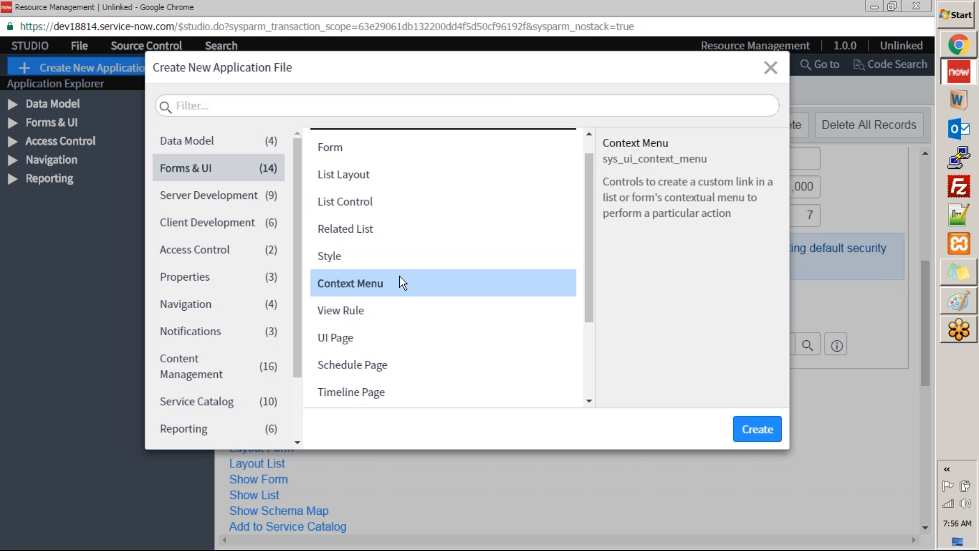
drag(719, 161, 603, 164)
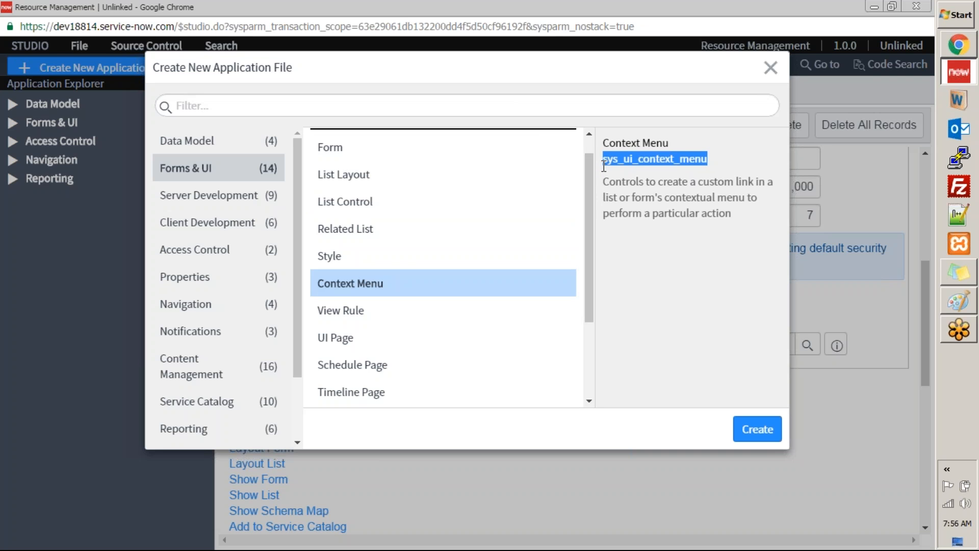
key(Down)
drag(665, 162, 575, 295)
click(606, 168)
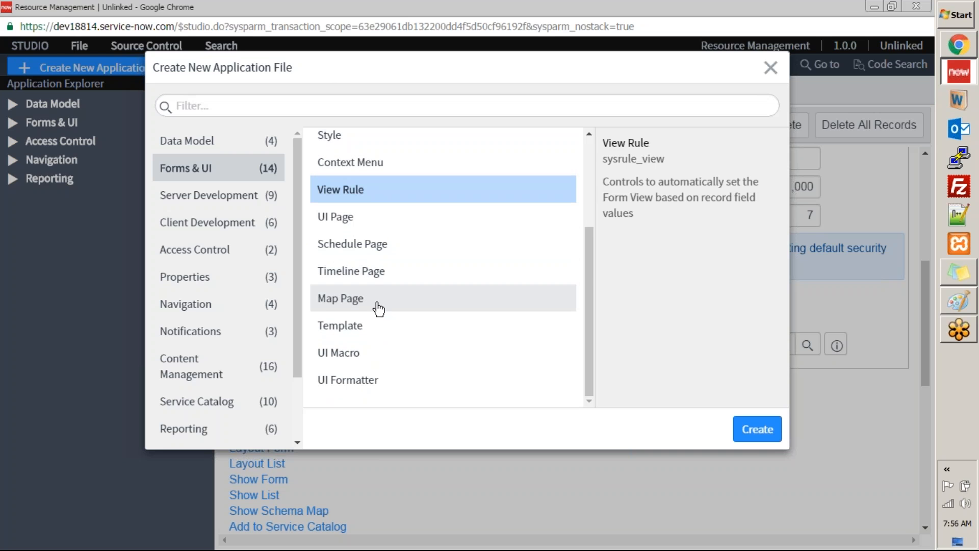
Look through the remaining Forms & UI types, and close the dialog without creating a file.
scroll(347, 212, up, 3)
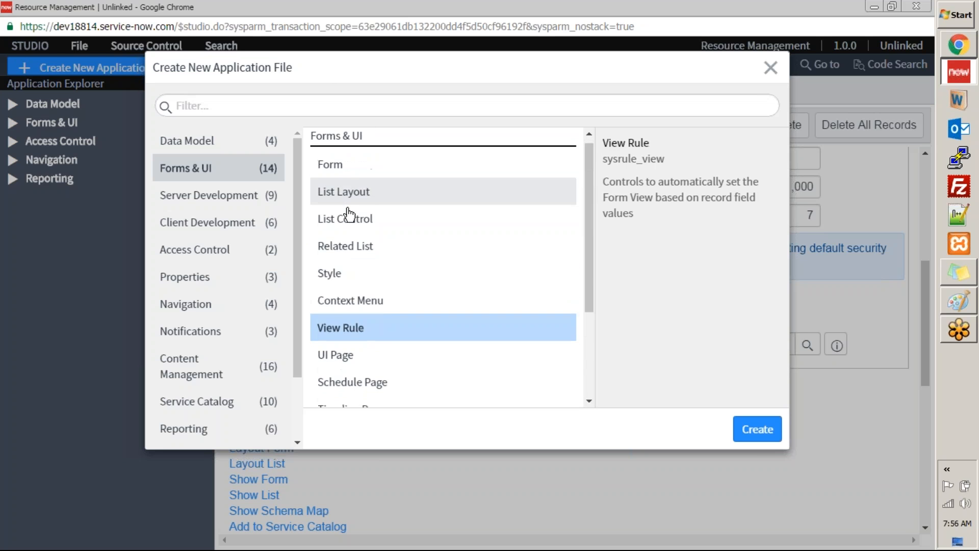
scroll(348, 212, down, 3)
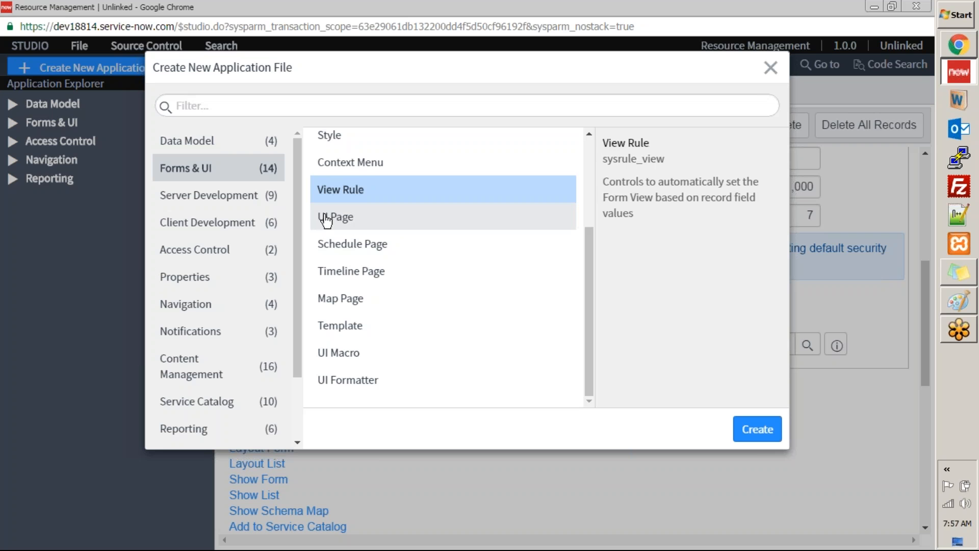
scroll(295, 227, down, 1)
drag(296, 232, 312, 140)
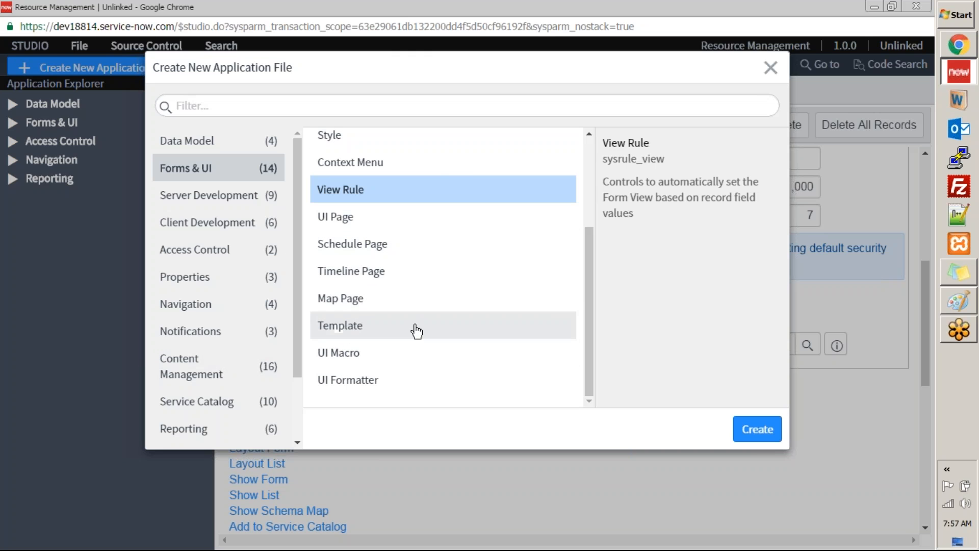
click(771, 69)
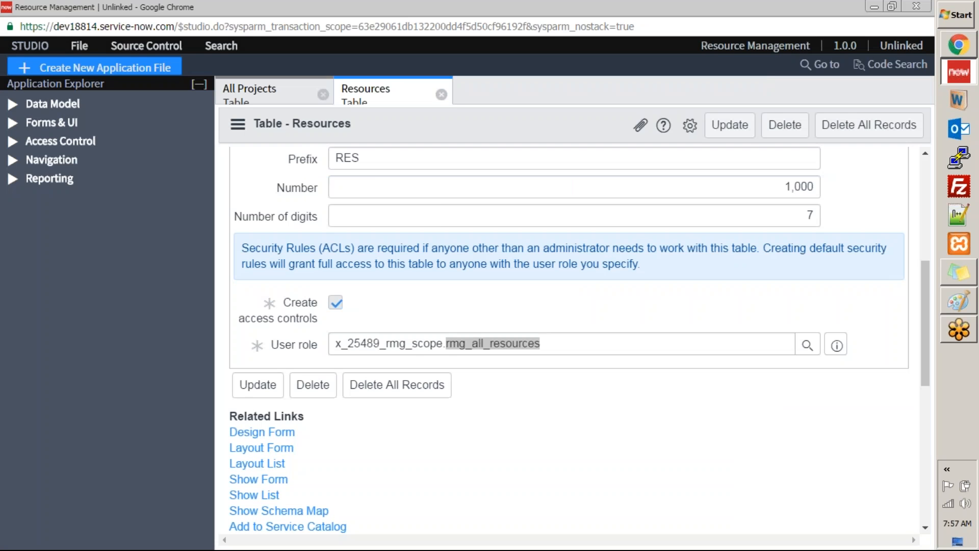
Show the start of the Resources table record, switch back to the ServiceNow browser window, and return to the All Projects list.
drag(925, 261, 926, 159)
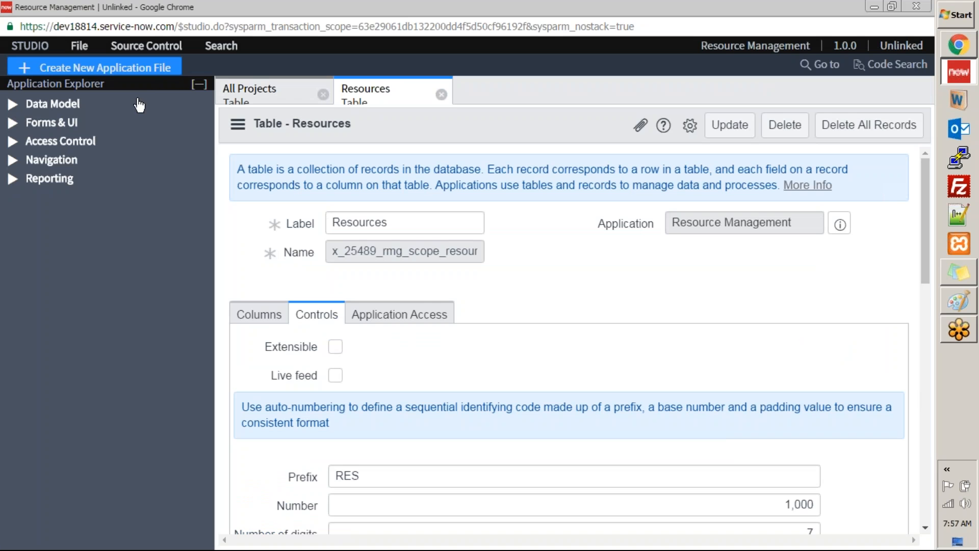
key(alt+Tab)
click(262, 152)
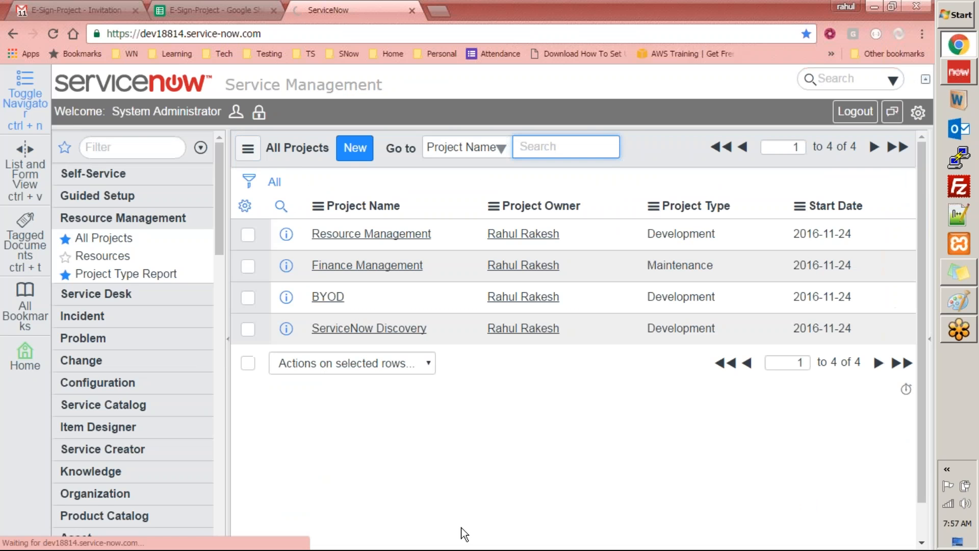
Open the Project Type Report in ServiceNow, and check it against use case UC12 in the E-Sign-Project sheet.
key(ctrl+shift+Tab)
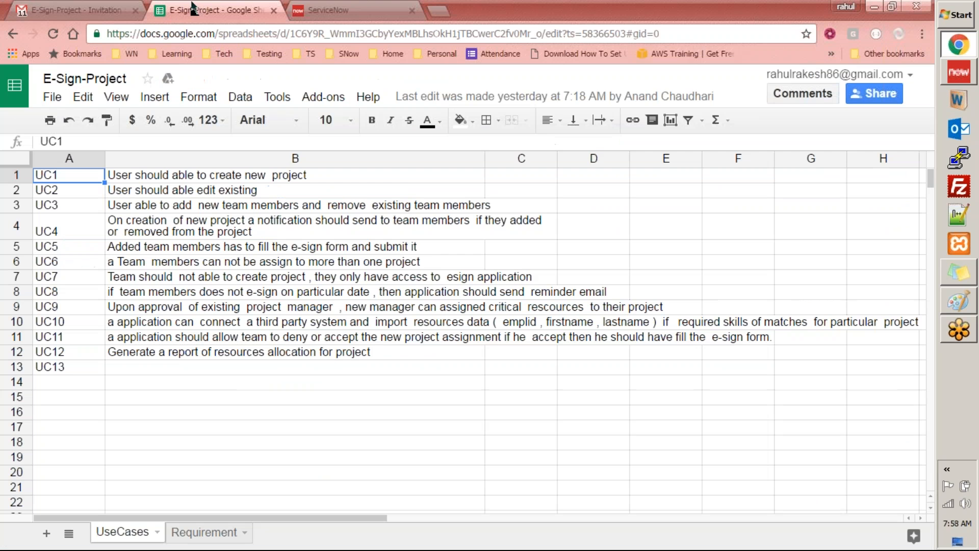
click(369, 8)
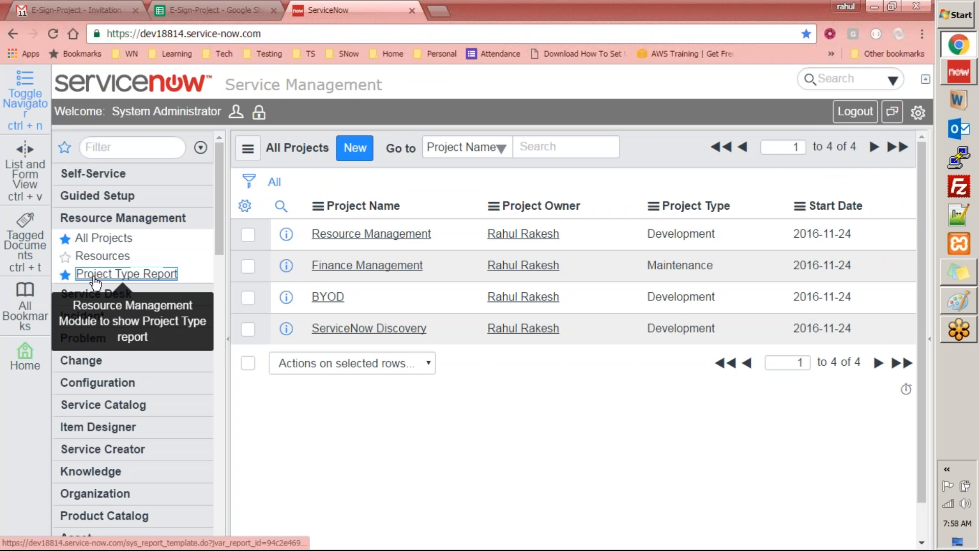
key(ctrl+shift+Tab)
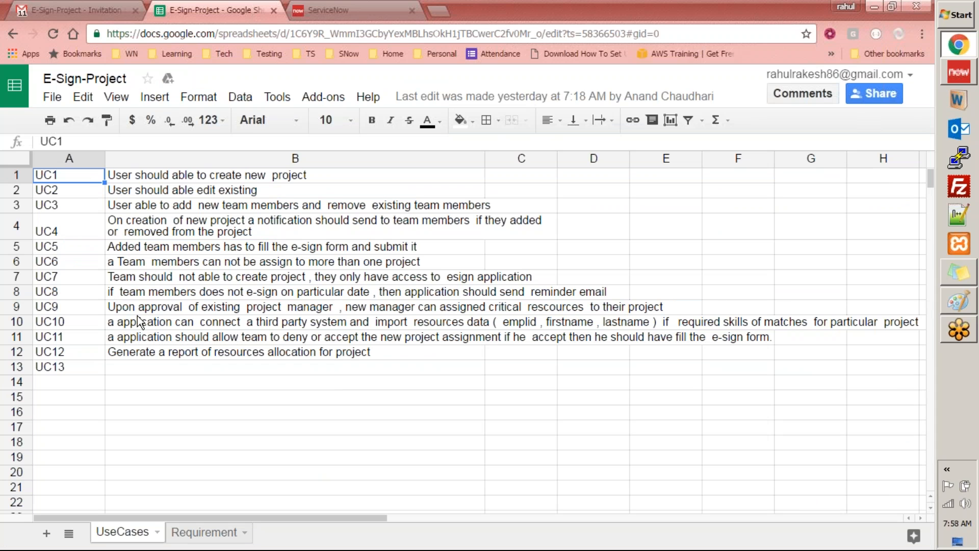
click(142, 354)
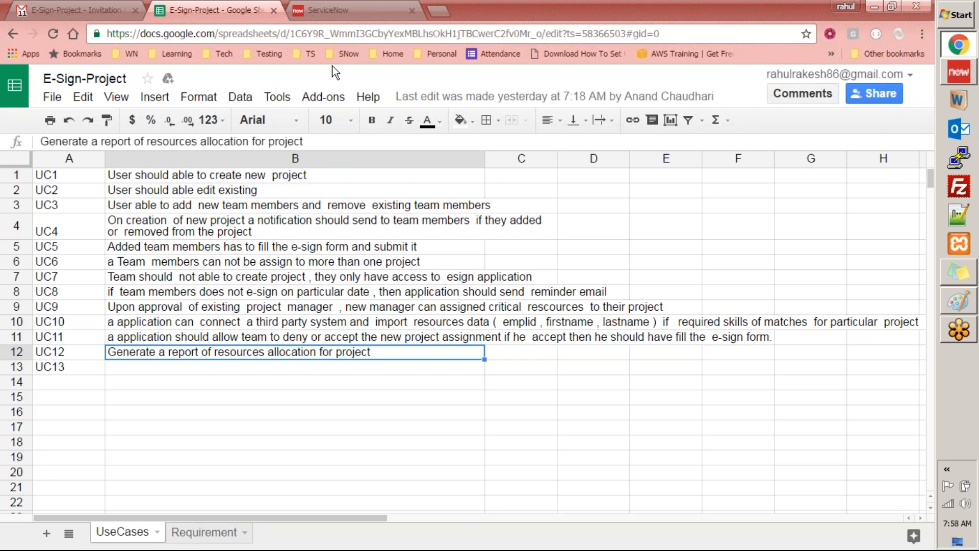
Examine the Project Type Report's settings and donut chart, and return to the All Projects list.
click(339, 10)
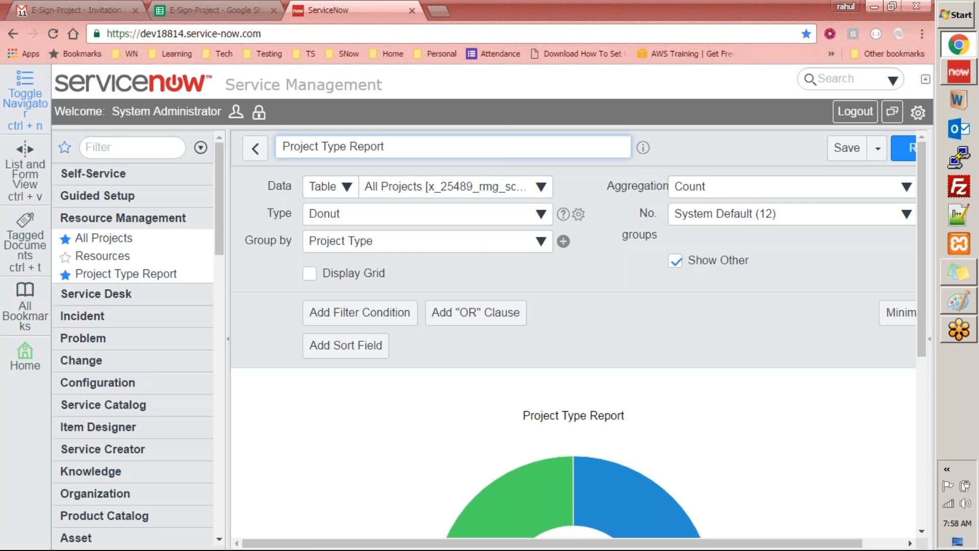
scroll(904, 323, down, 5)
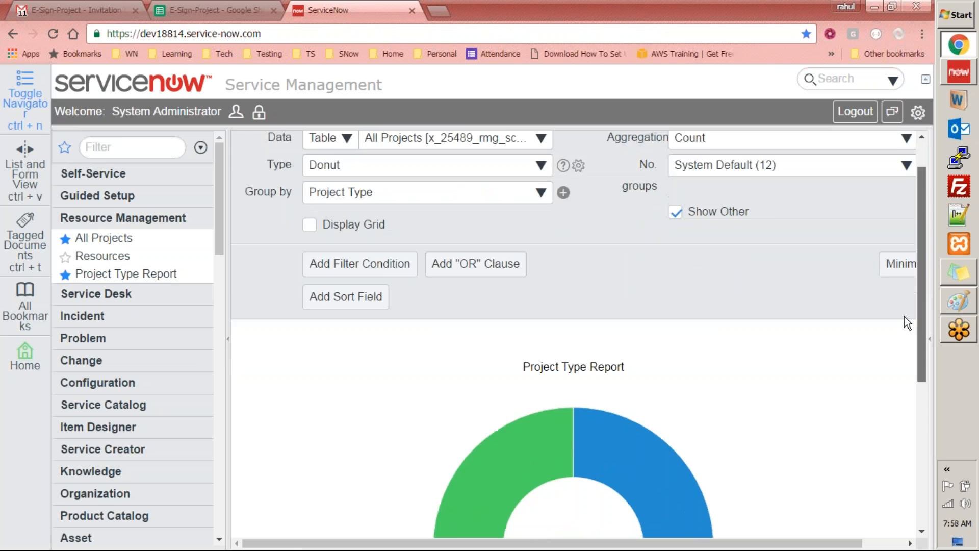
scroll(888, 359, up, 6)
click(105, 240)
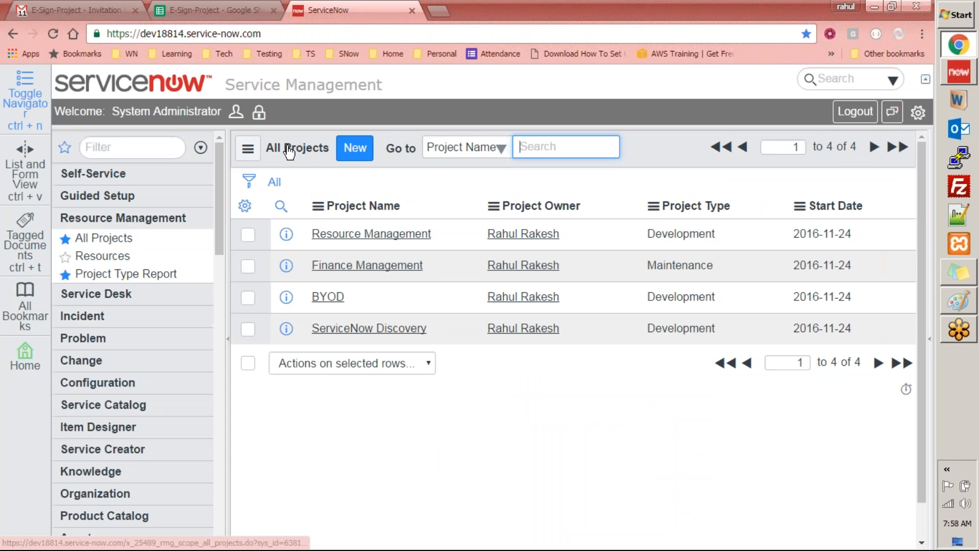
Open a blank project form, look at its Project Type options, and return to the All Projects list without submitting.
click(351, 151)
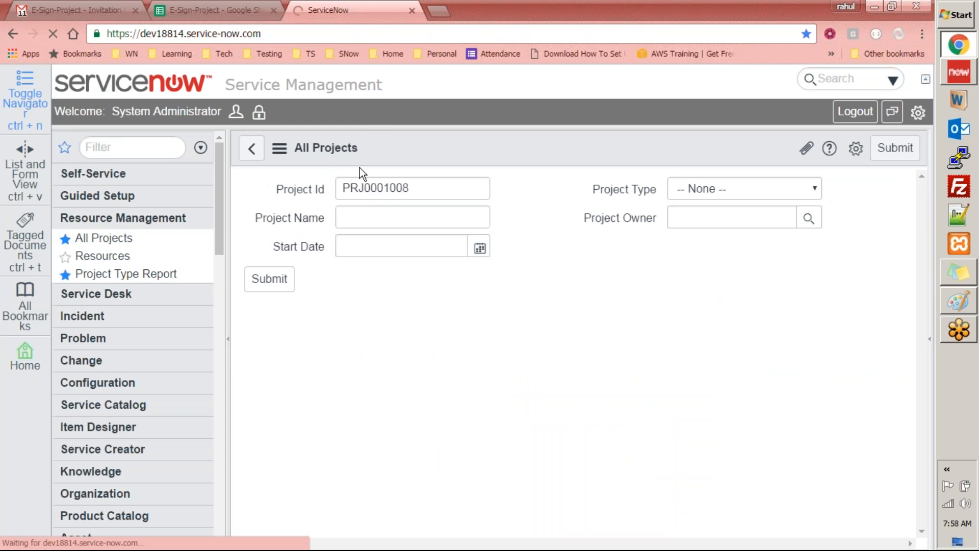
double_click(372, 188)
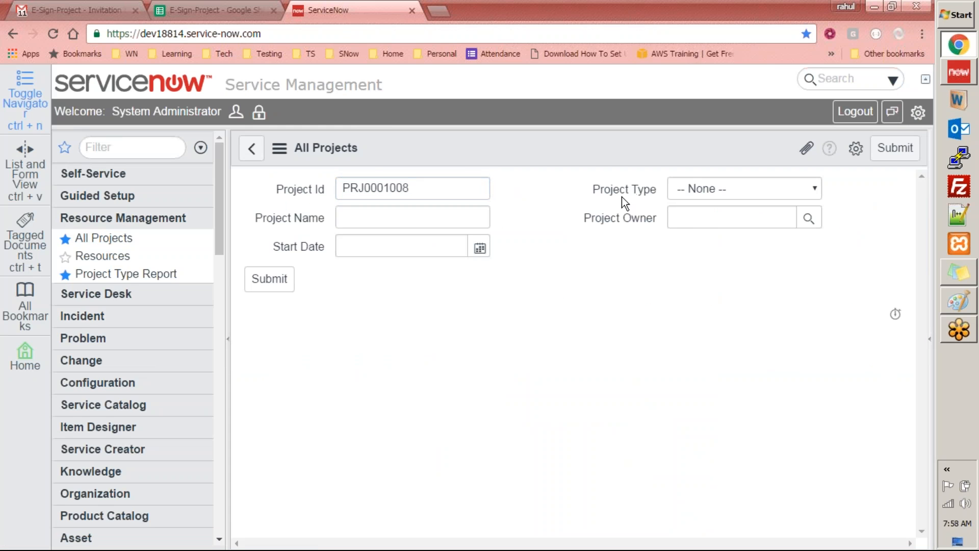
click(777, 191)
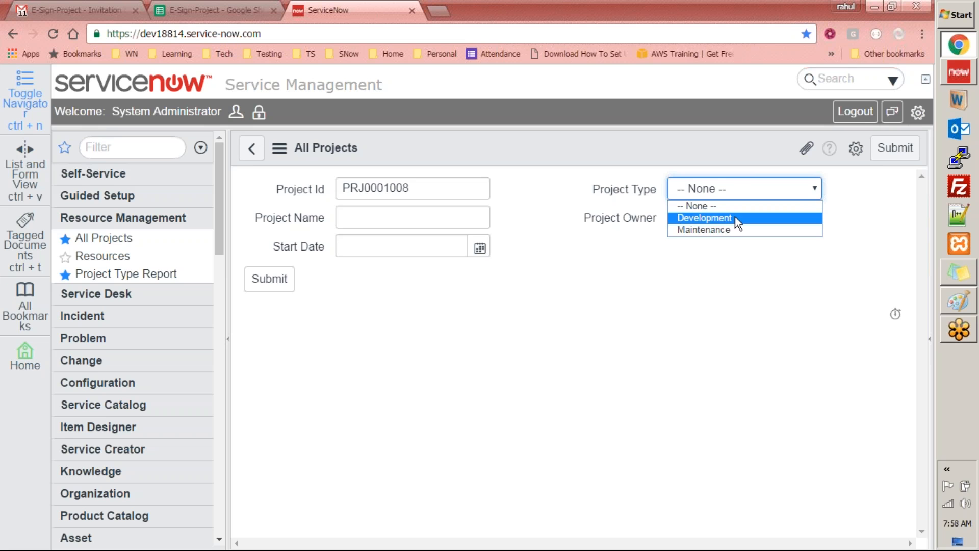
click(725, 294)
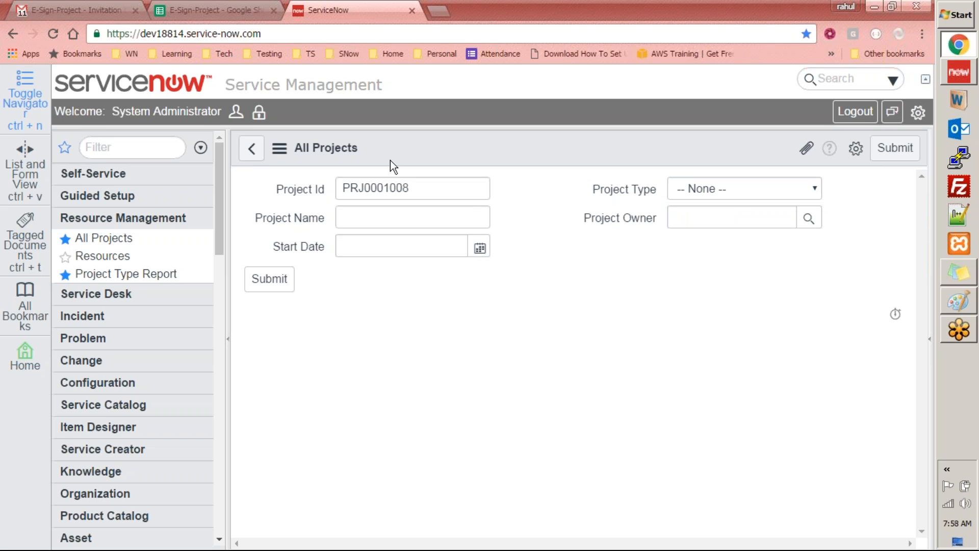
click(251, 151)
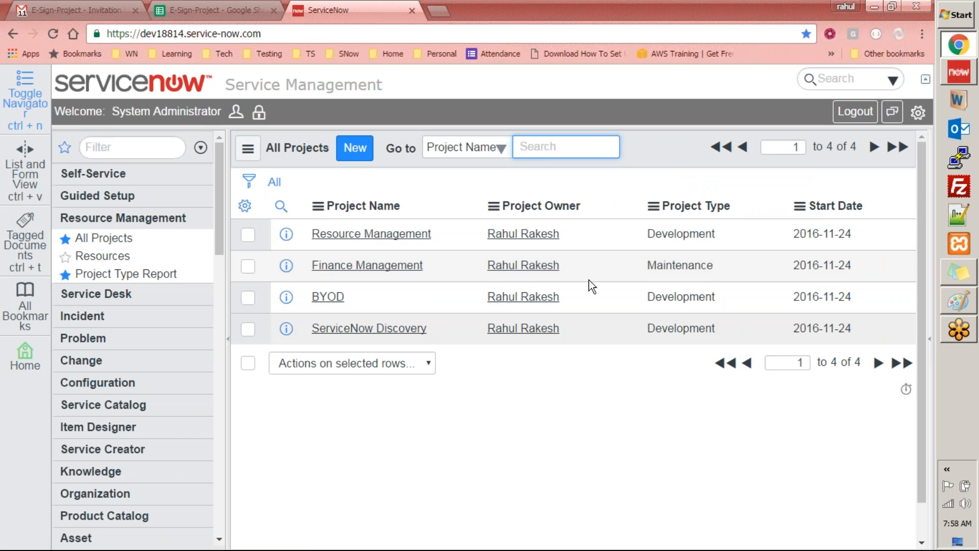
Examine the Project Type Report's donut chart, settings and title, and return to the All Projects list.
click(108, 276)
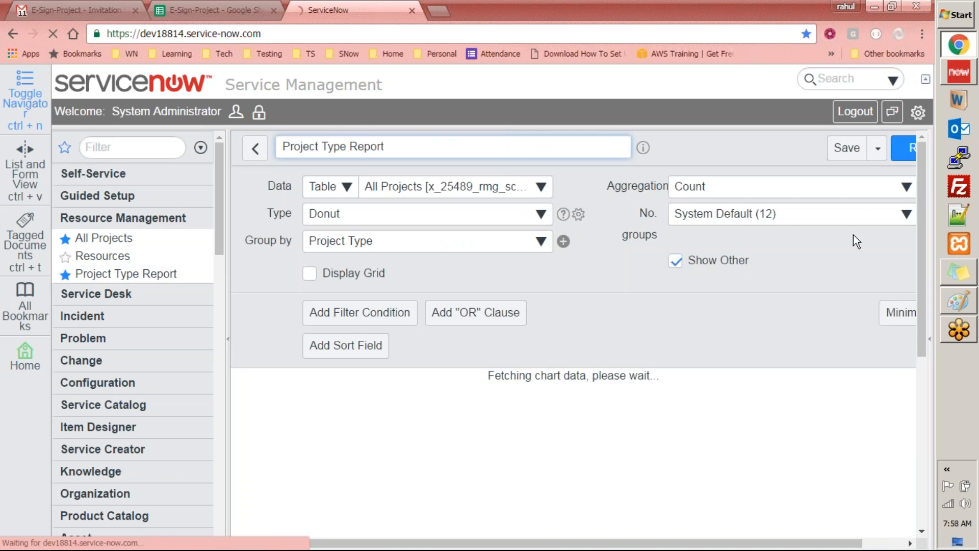
drag(921, 178, 915, 294)
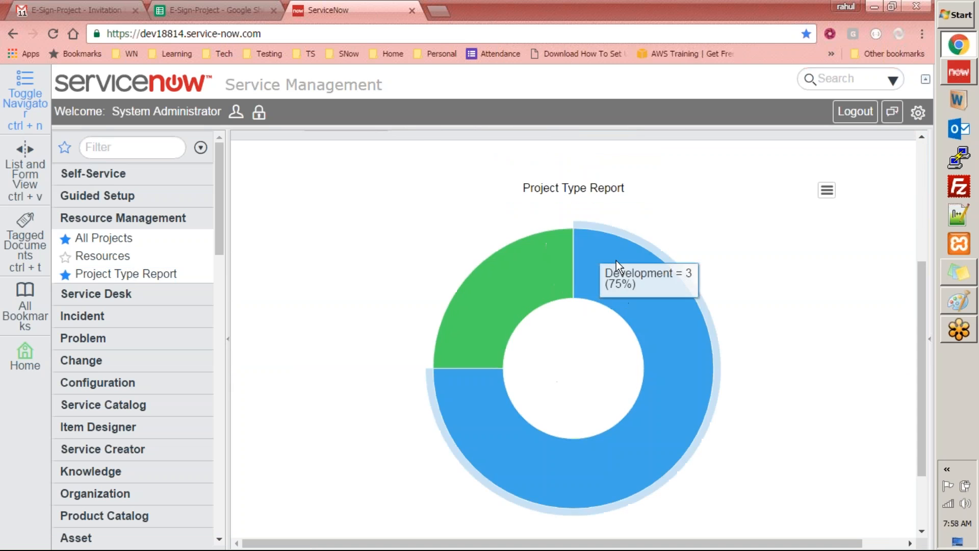
drag(922, 389, 929, 214)
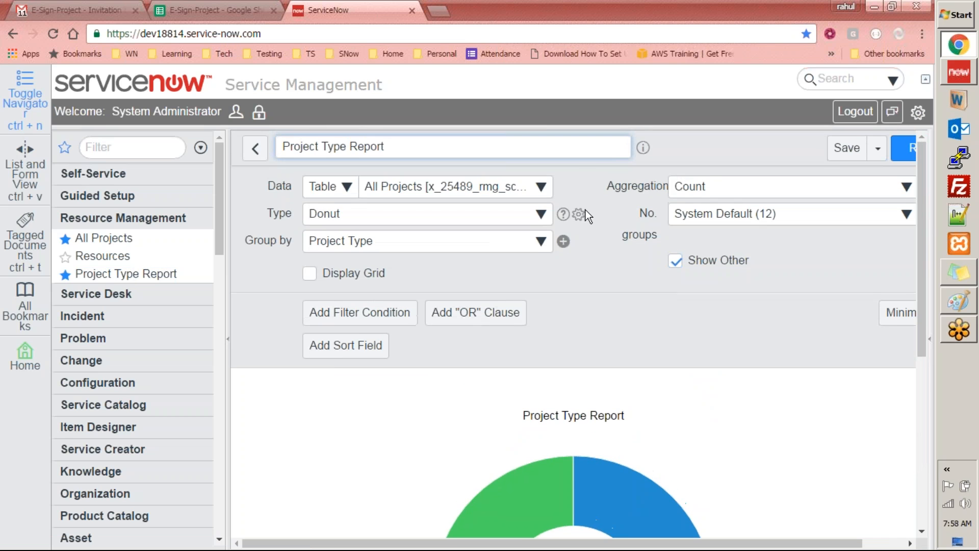
drag(428, 152, 275, 153)
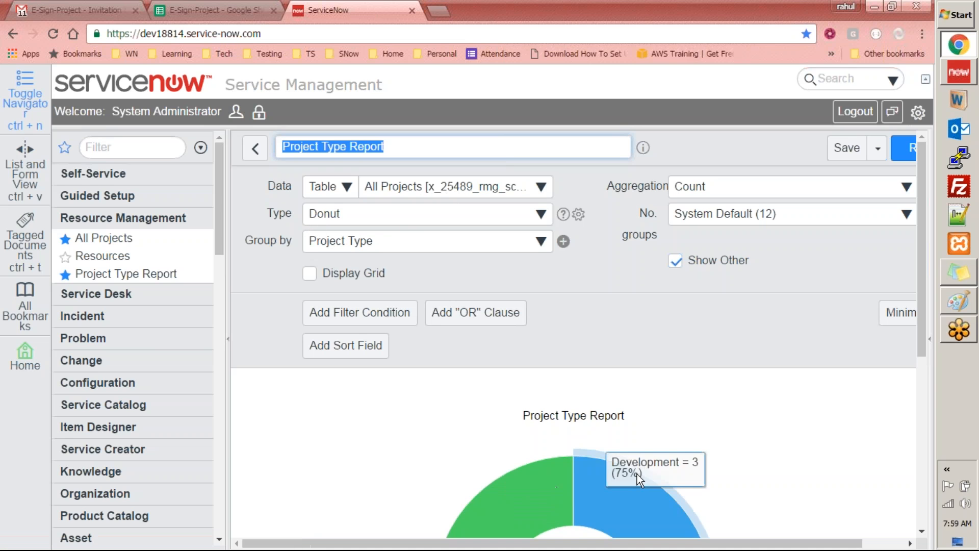
click(258, 239)
click(104, 238)
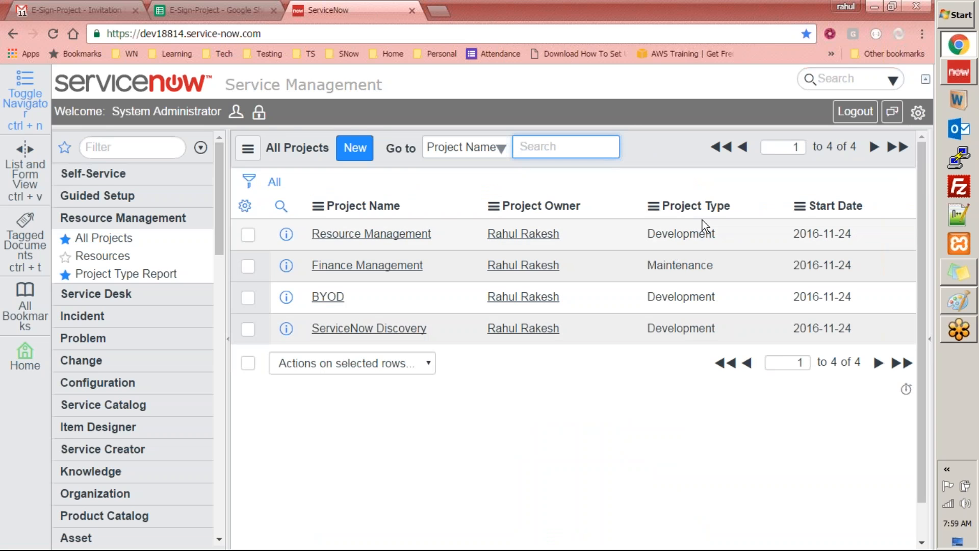
Reopen the Project Type Report and examine the donut chart's legend for each project type.
click(127, 273)
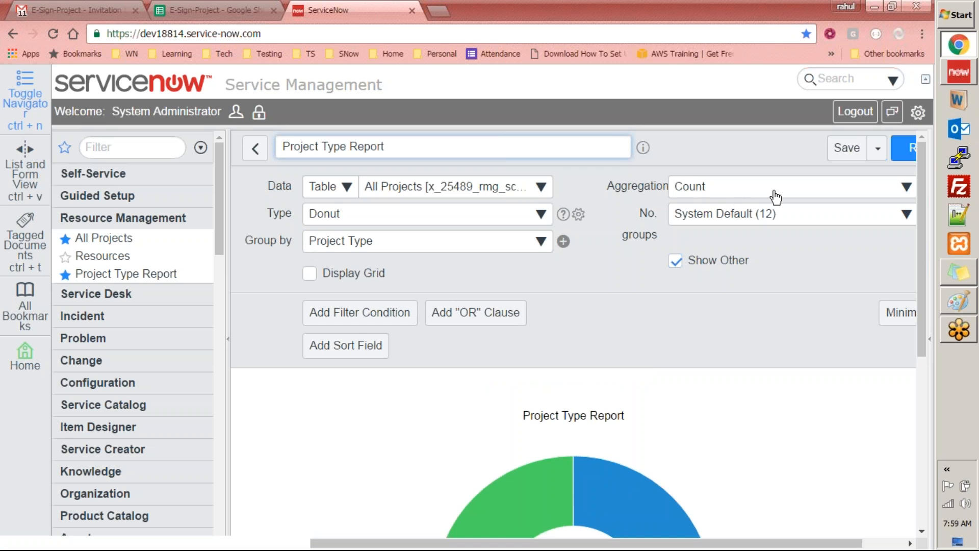
mouse_move(921, 240)
mouse_down()
mouse_move(918, 389)
mouse_move(932, 230)
mouse_up()
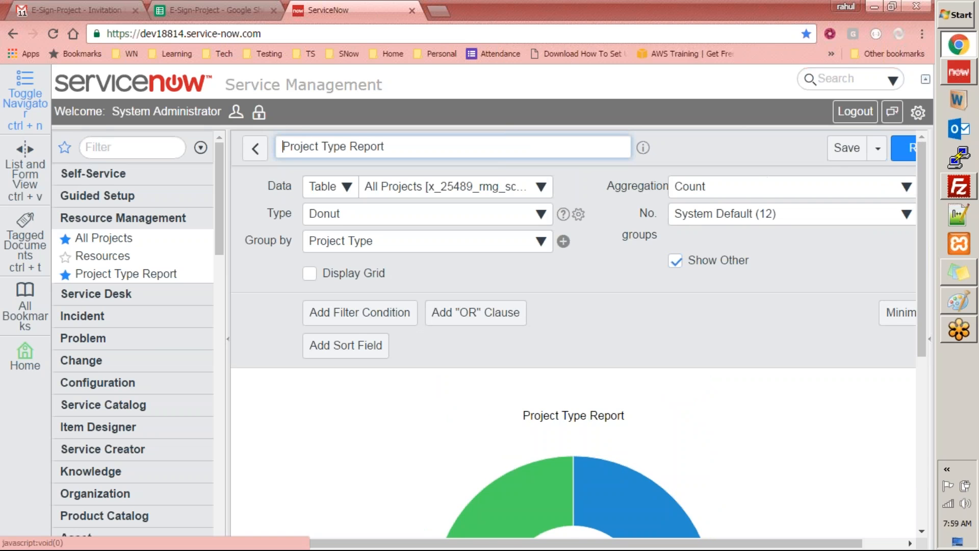
drag(919, 209, 911, 373)
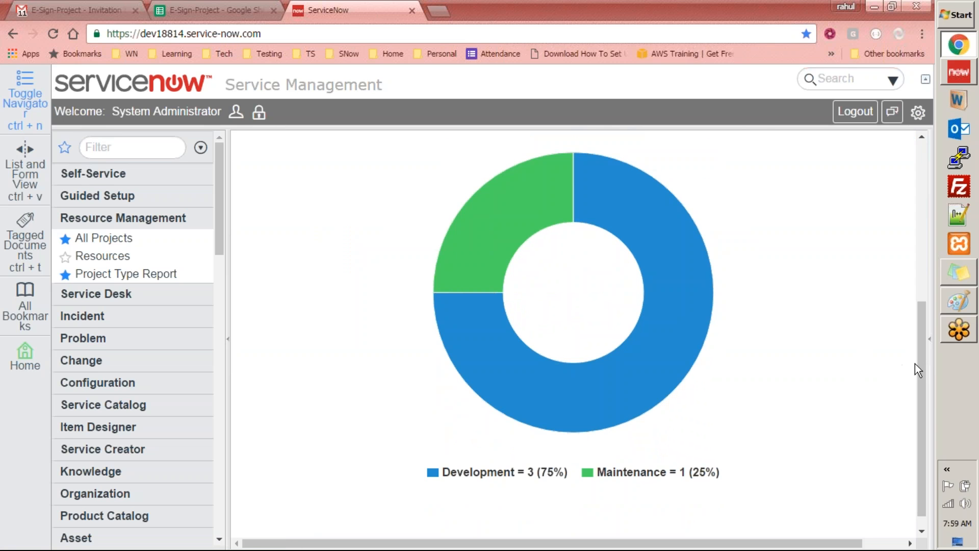
drag(923, 360, 911, 391)
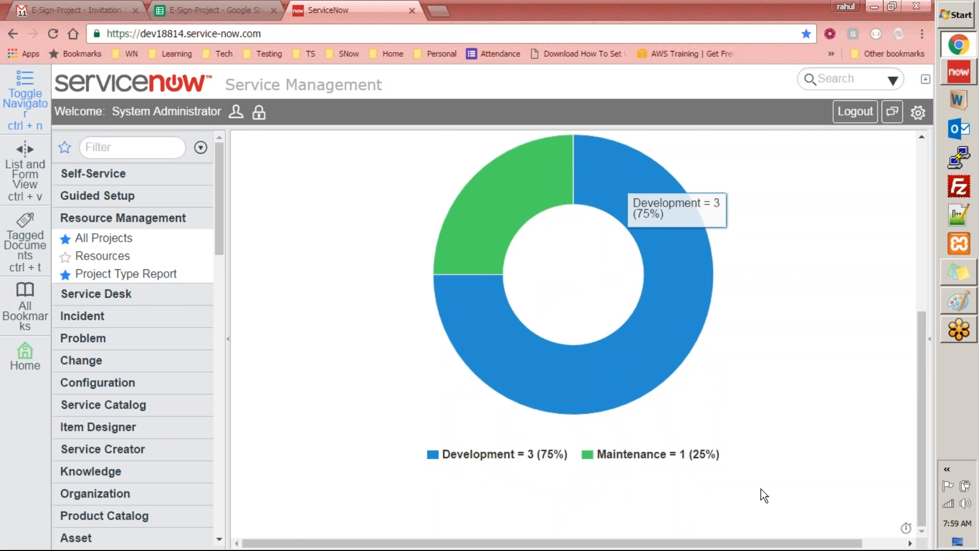
Check the UseCases sheet of E-Sign-Project, then return to the Project Type Report's settings in ServiceNow.
click(215, 10)
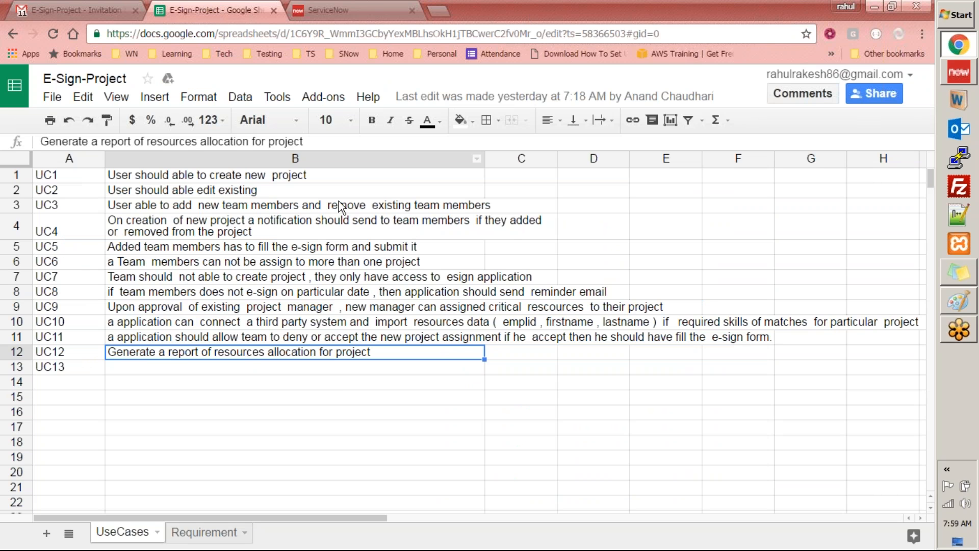
click(339, 11)
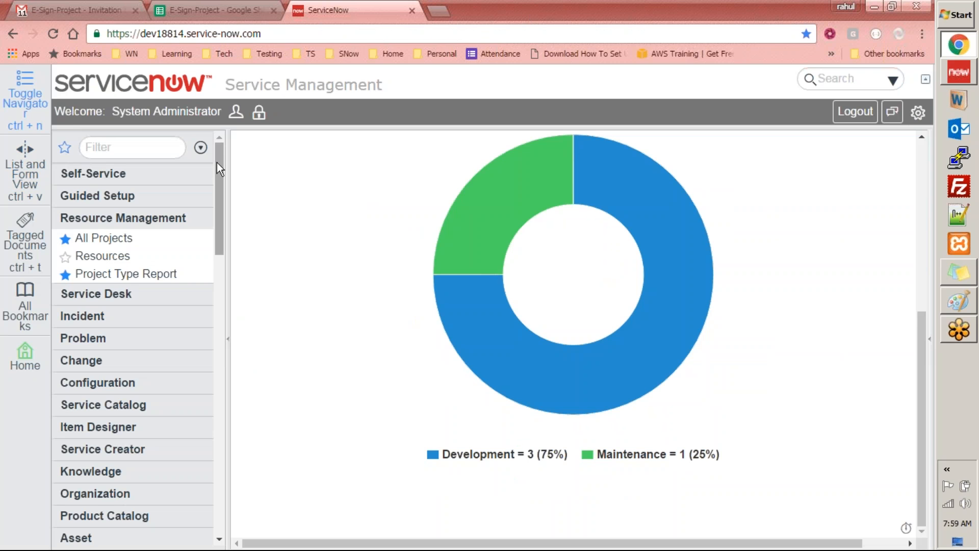
drag(924, 357, 920, 191)
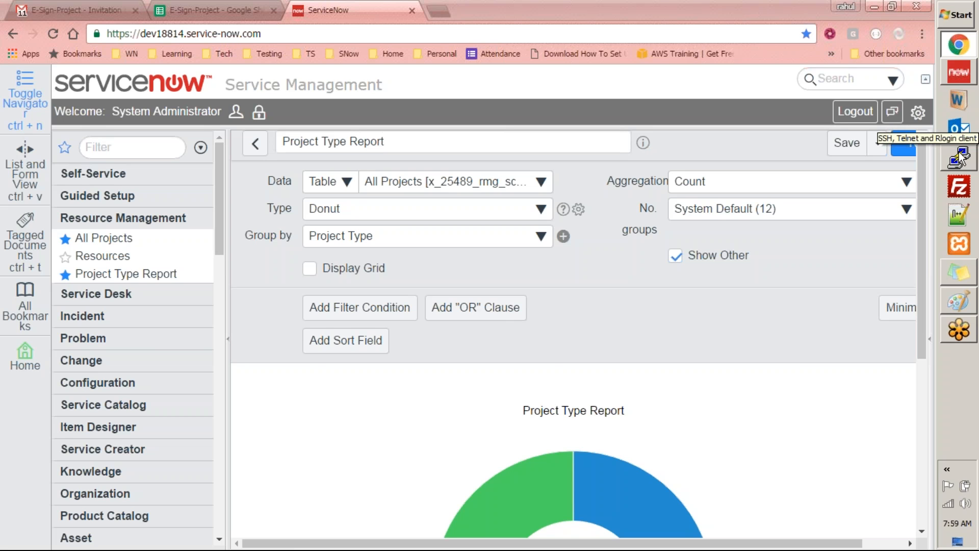
click(901, 137)
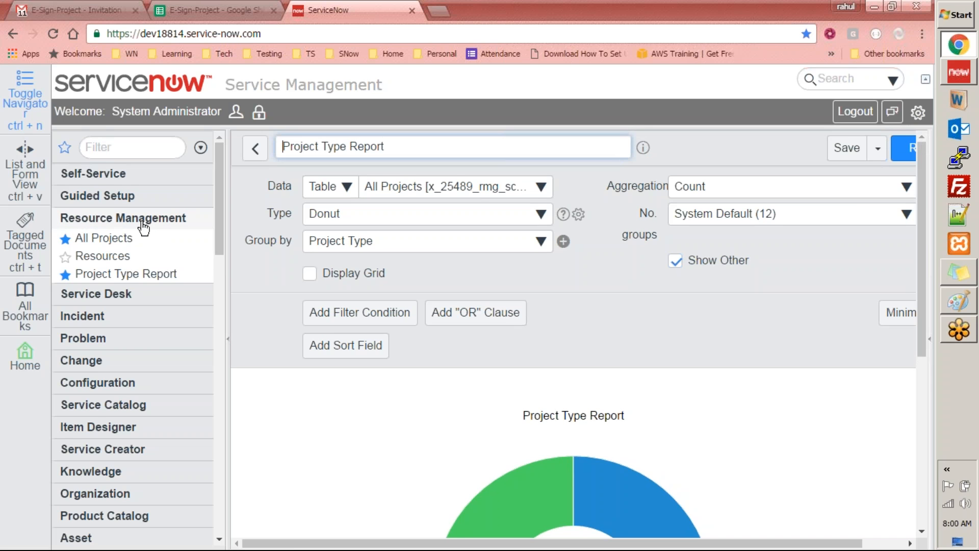
Filter the navigator by "update", list the Local Update Sets, and open the Default set of the Resource Management application.
click(131, 148)
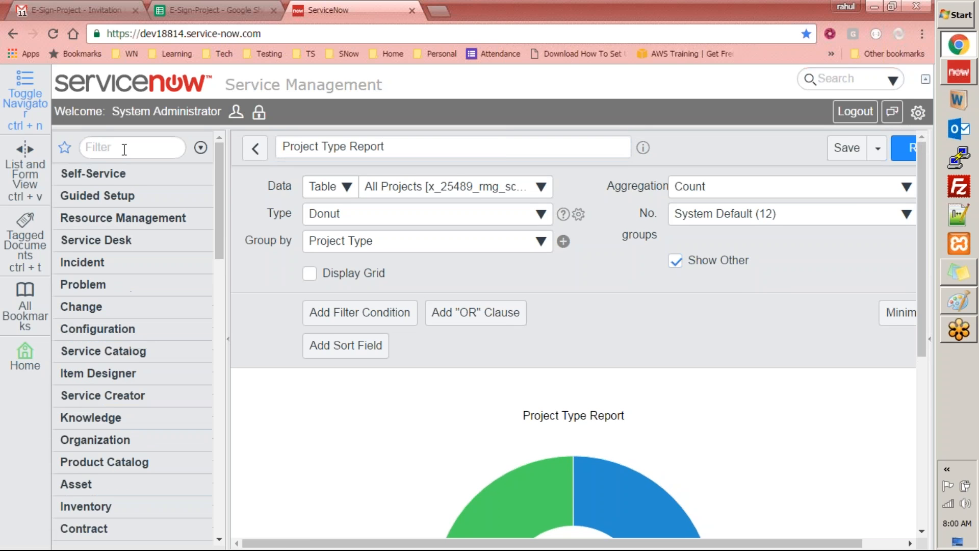
text(update)
click(122, 255)
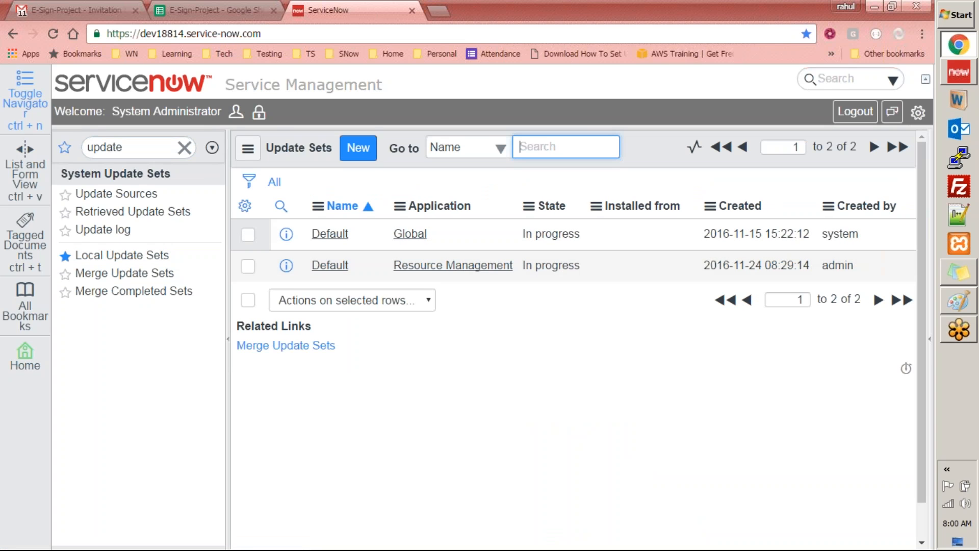
click(330, 266)
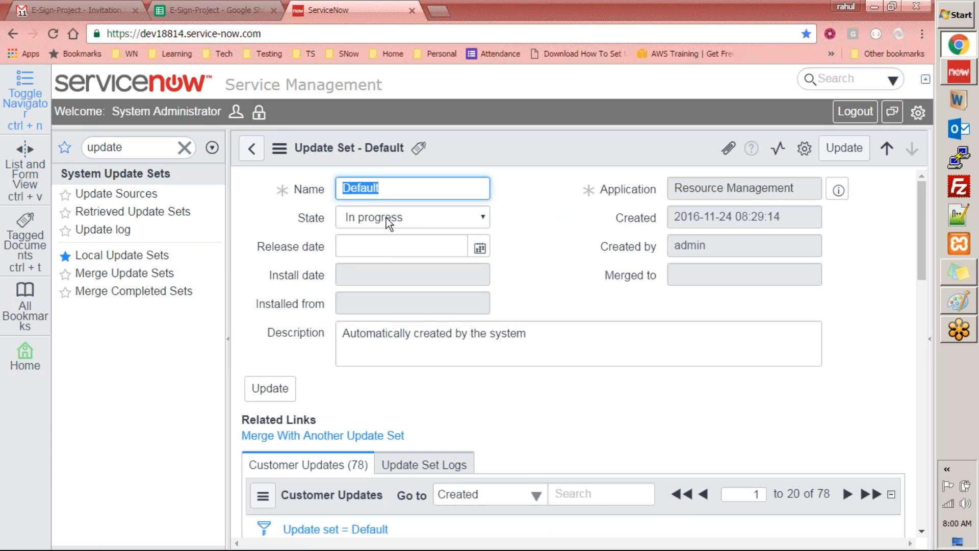
click(416, 221)
click(387, 245)
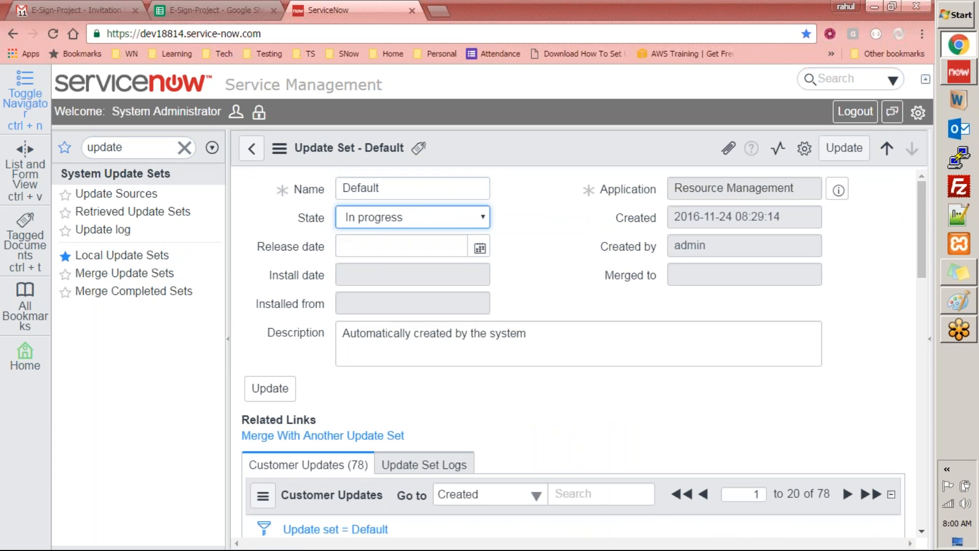
click(479, 249)
click(356, 376)
click(319, 438)
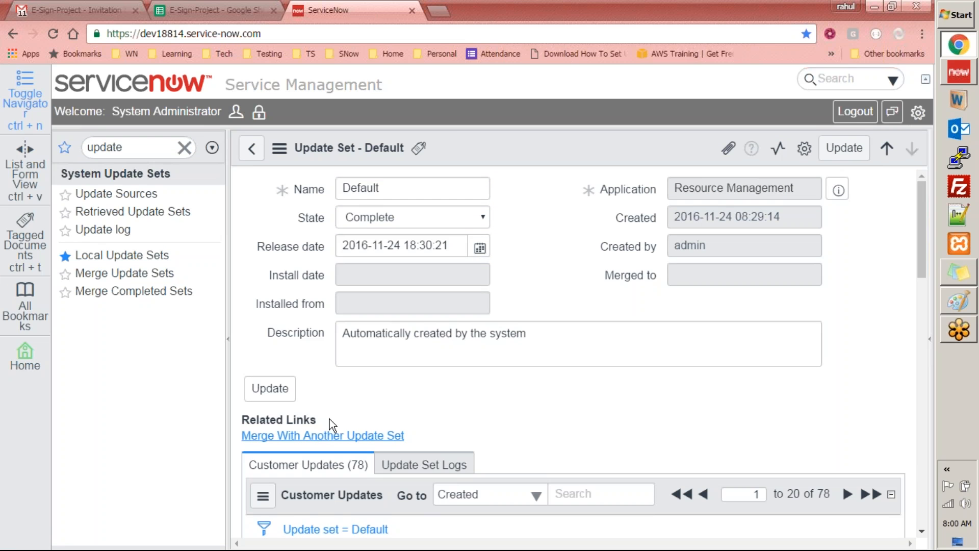
click(270, 389)
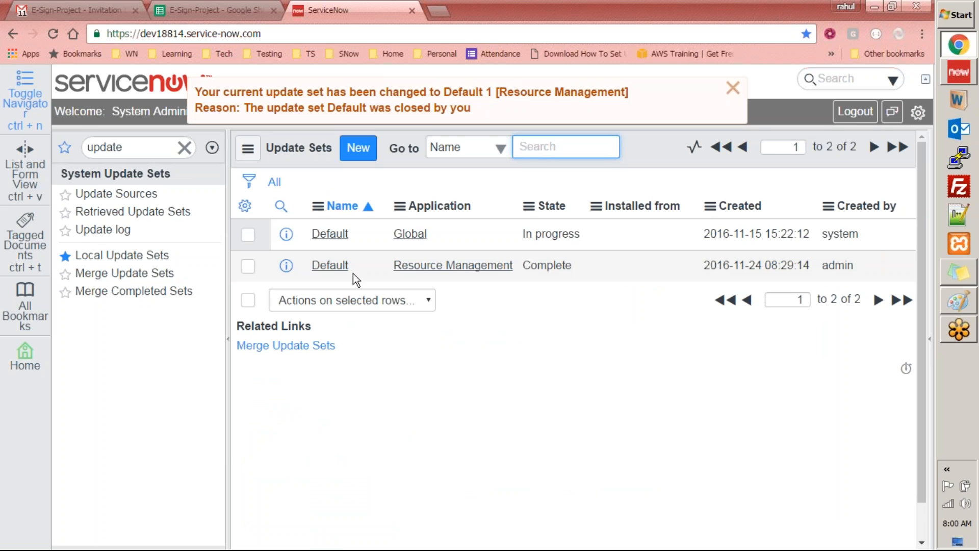
Create an update set named "Resoure Management USet v2.0", make it the current set, and dismiss the notification.
click(358, 147)
drag(409, 191, 217, 179)
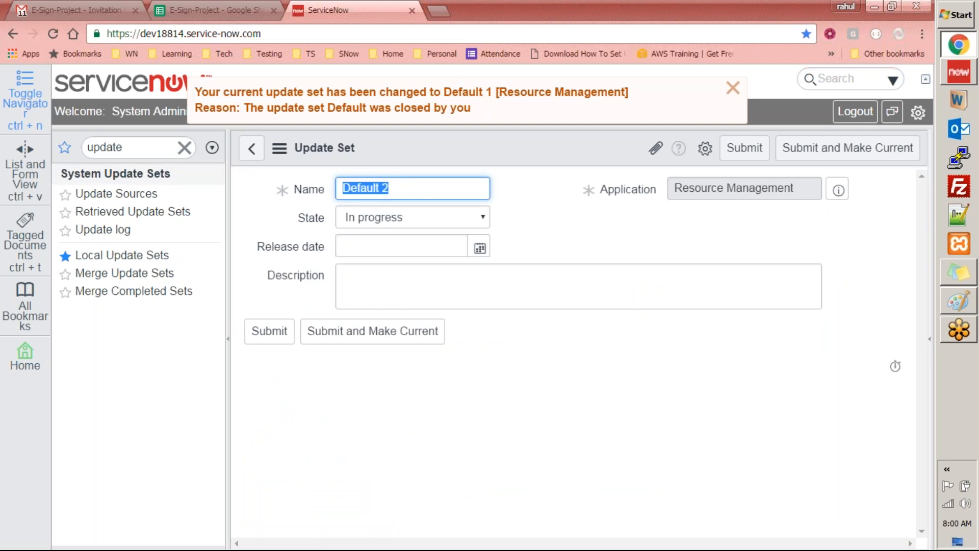
text(Resoure Mana)
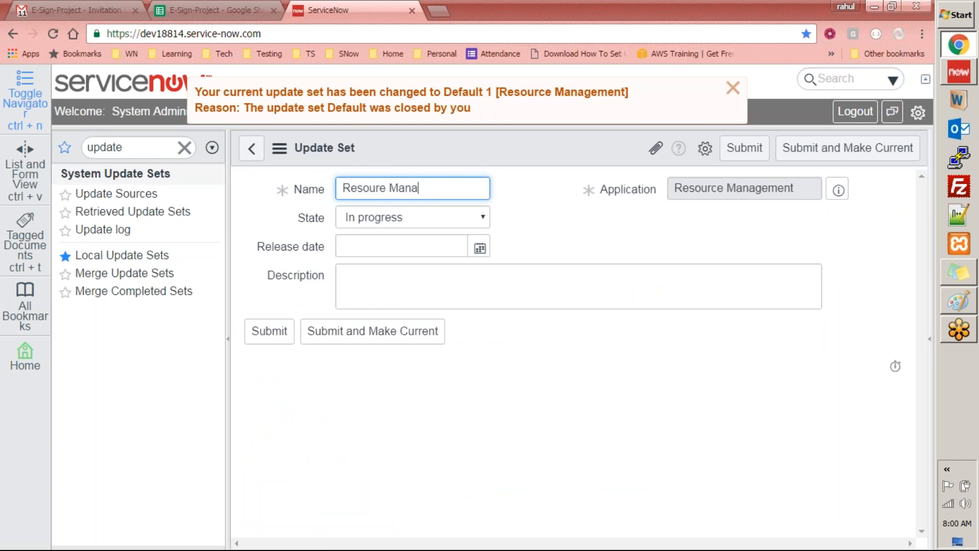
text(gerent USet)
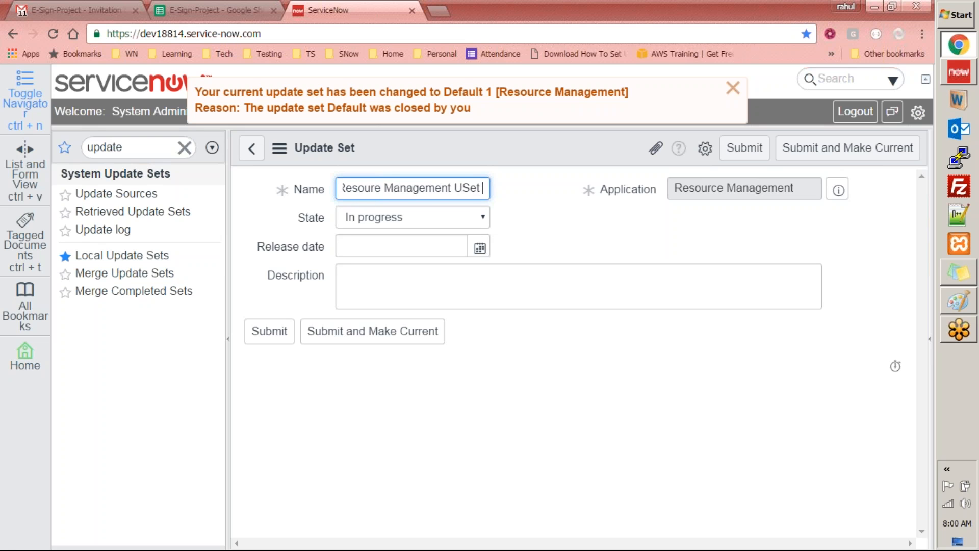
text( v2.0)
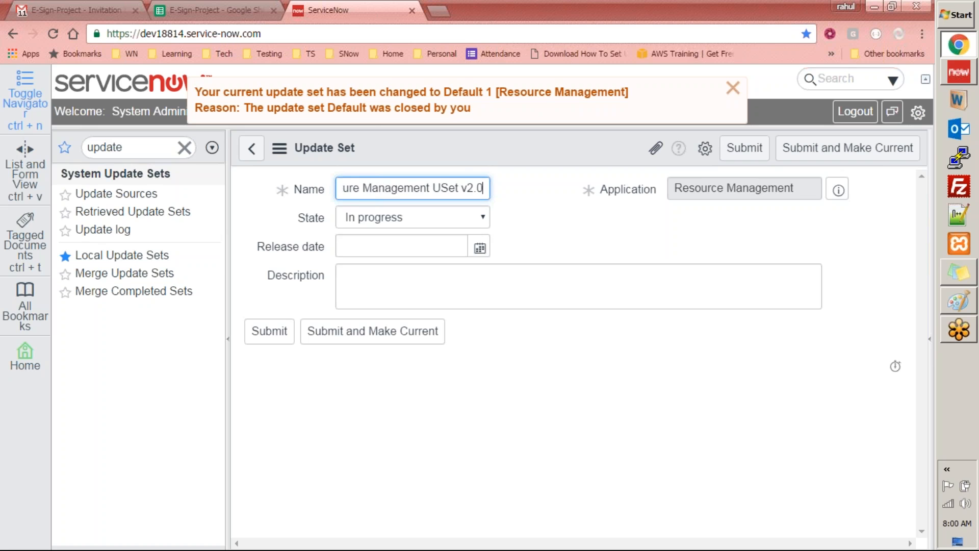
click(365, 334)
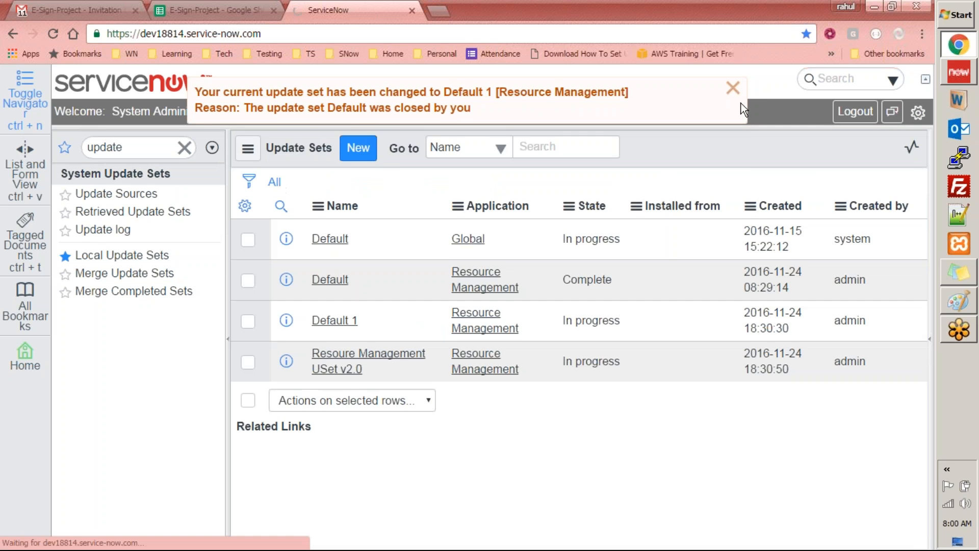
click(728, 94)
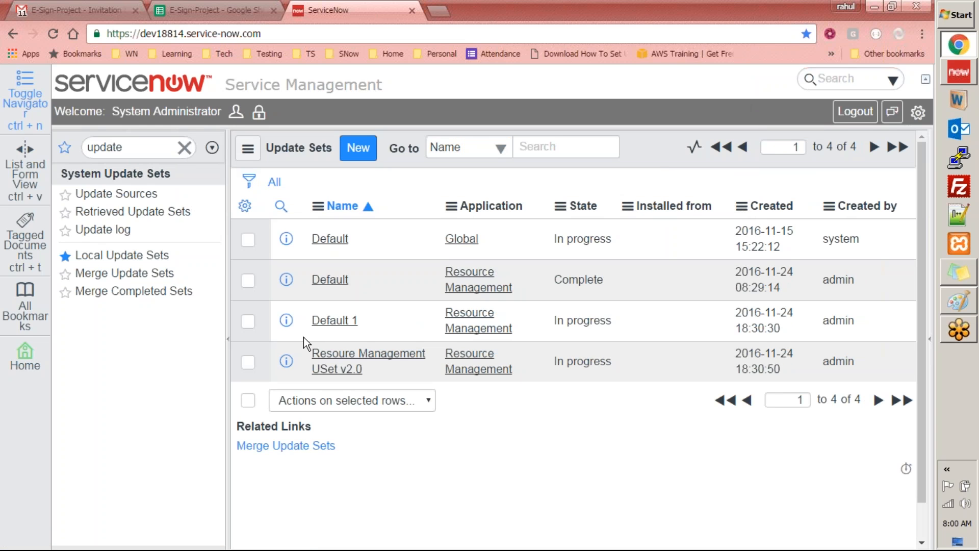
Look through the Default 1 update set record, and return to the Update Sets list.
click(340, 322)
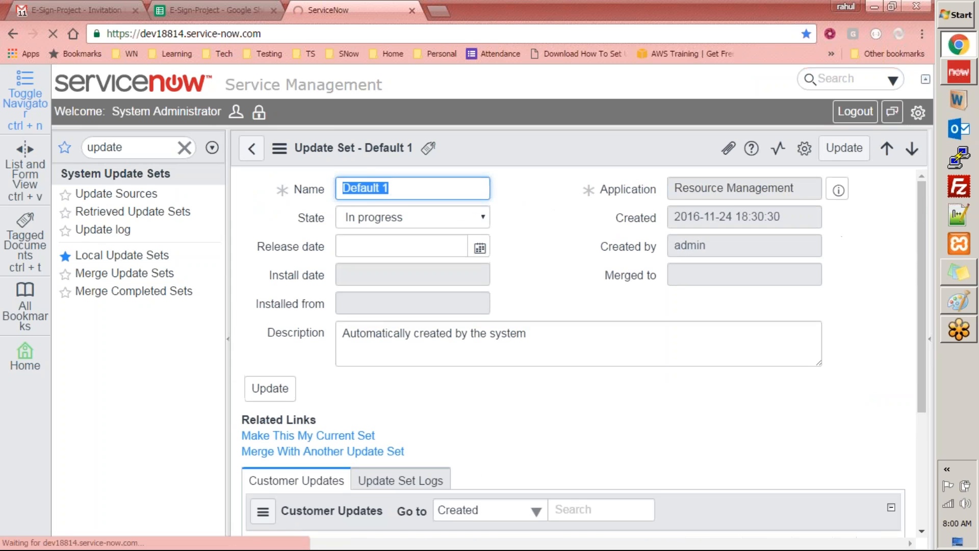
scroll(320, 314, down, 3)
scroll(319, 314, up, 3)
click(254, 148)
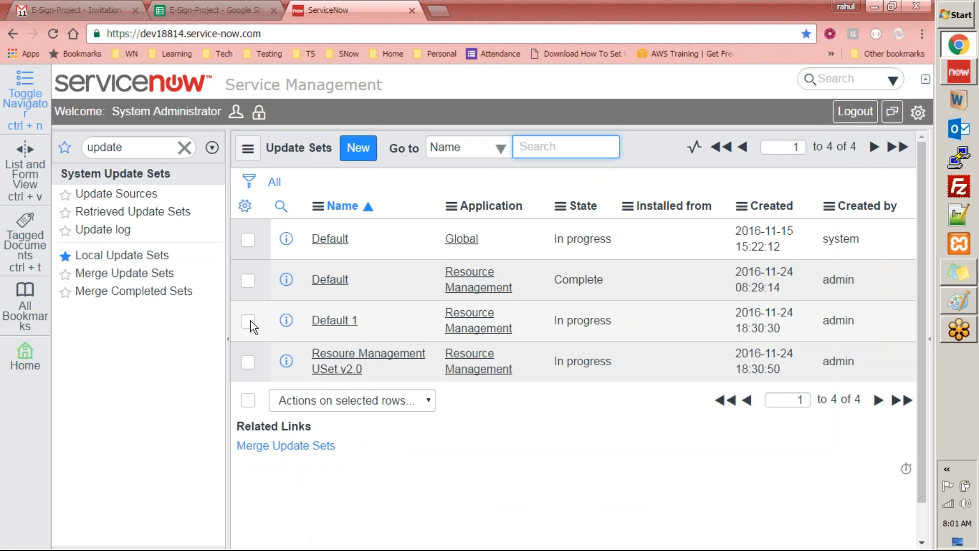
Select Default 1 and look through its row actions without applying any, then open the Resoure Management USet v2.0 record.
click(248, 321)
click(384, 395)
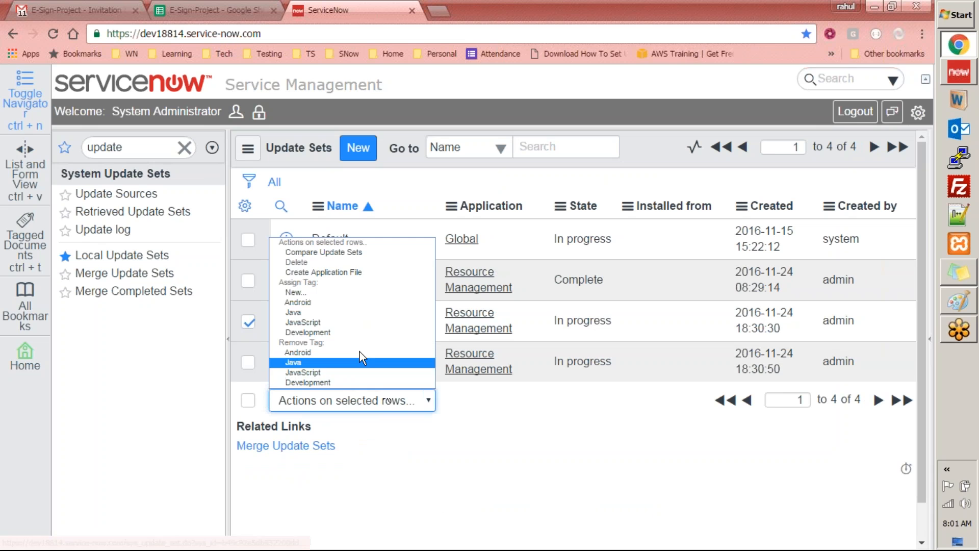
click(593, 513)
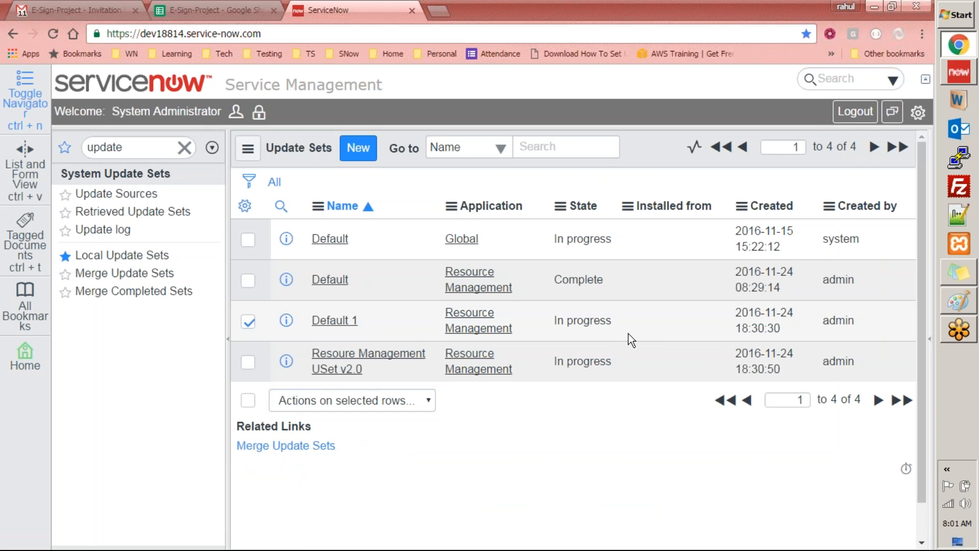
click(344, 356)
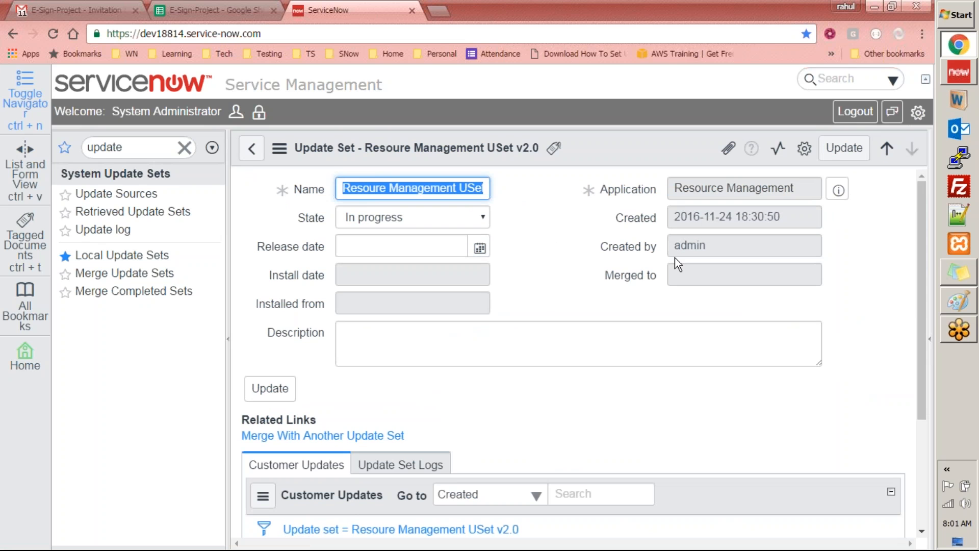
Return to the Update Sets list and look through the system settings.
click(251, 148)
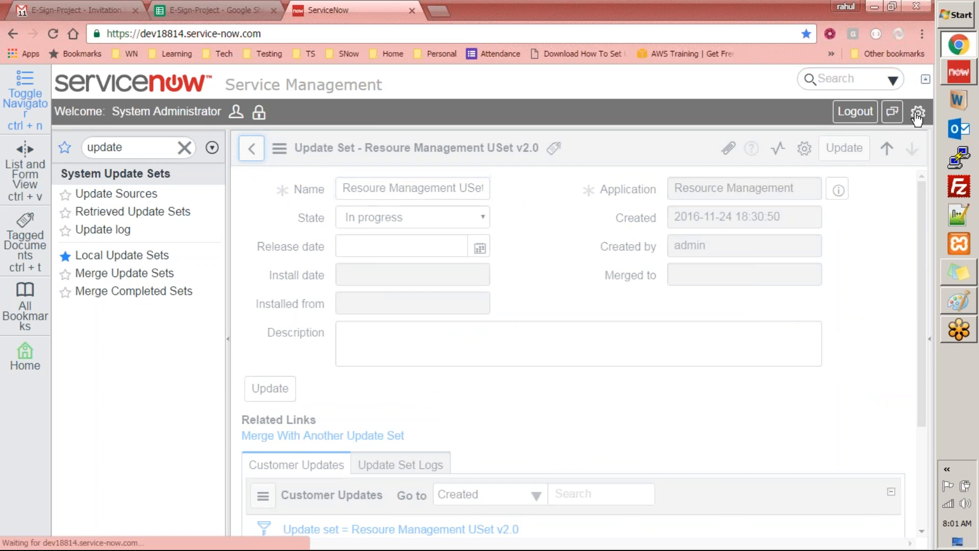
click(917, 113)
drag(915, 298, 914, 415)
click(476, 473)
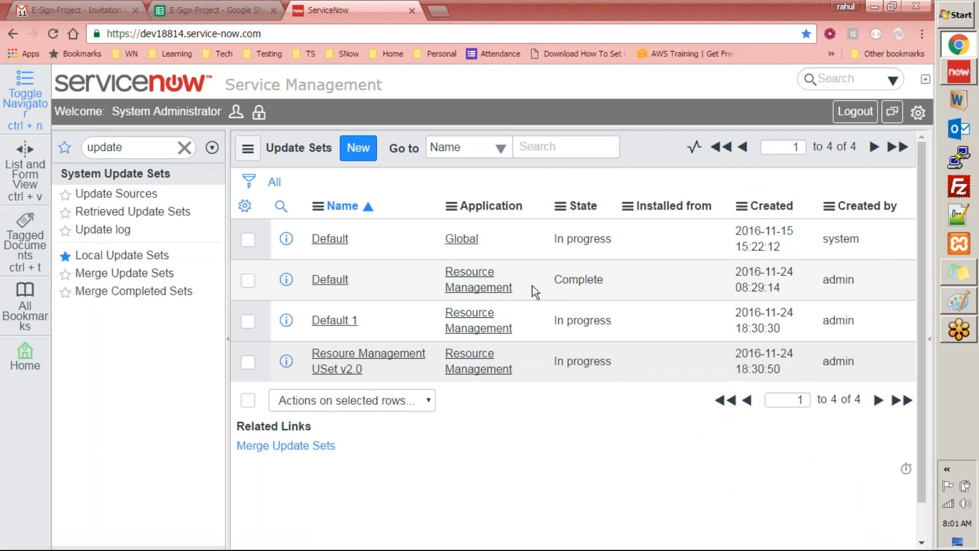
Export the completed Default update set of Resource Management to XML and show the downloaded file in its folder.
click(329, 280)
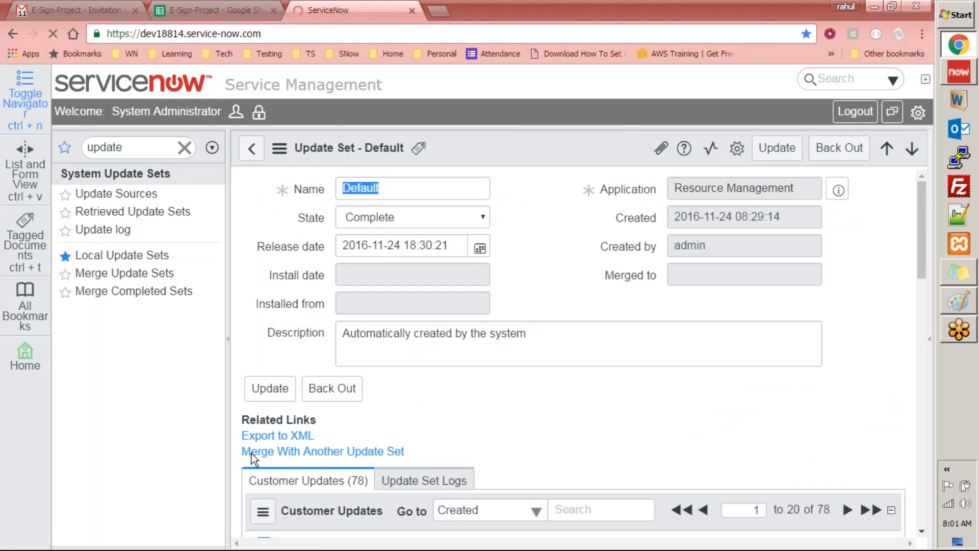
click(278, 436)
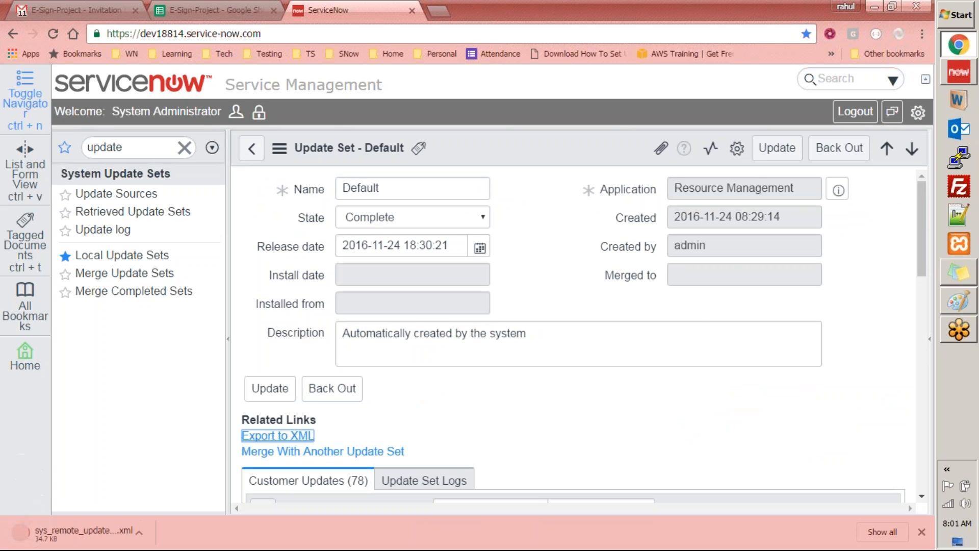
click(149, 534)
click(183, 489)
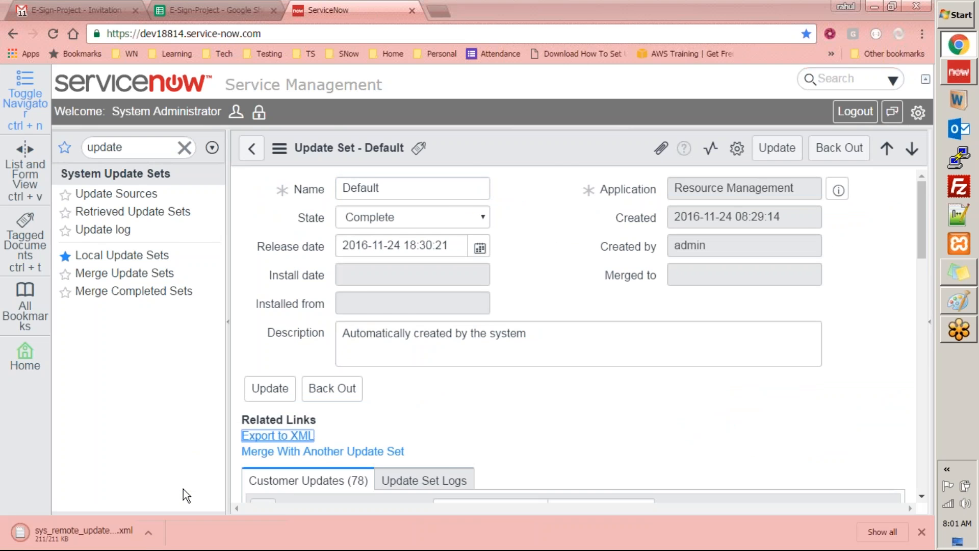
key(alt+Tab)
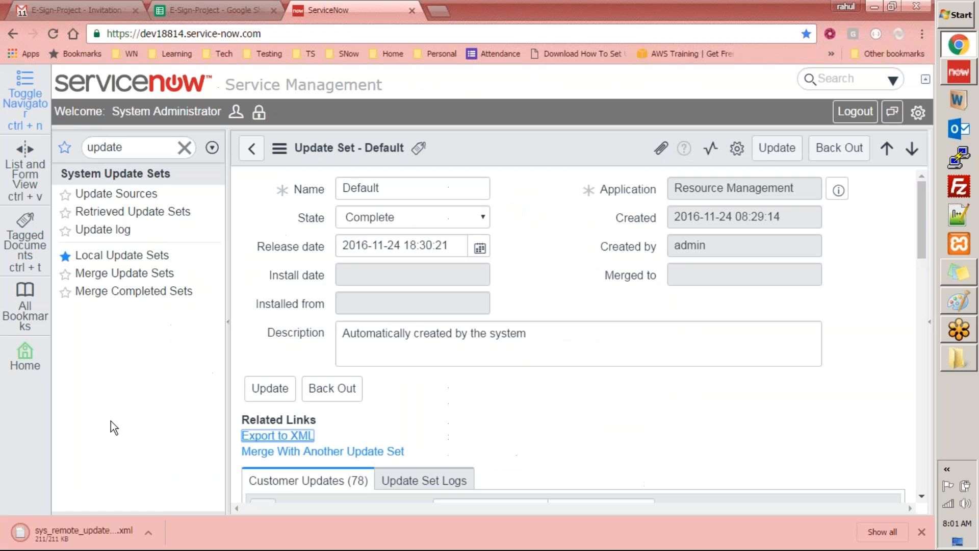
click(148, 533)
click(155, 491)
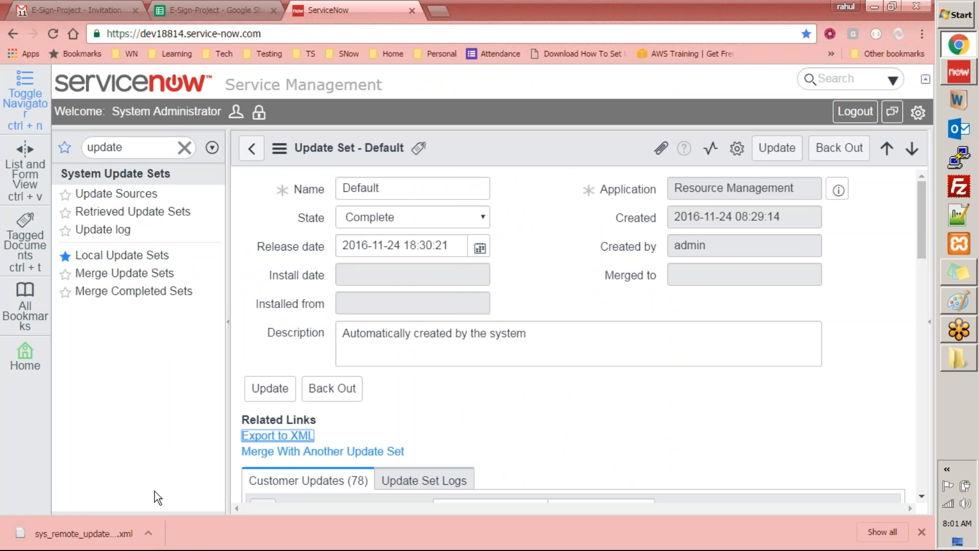
click(154, 531)
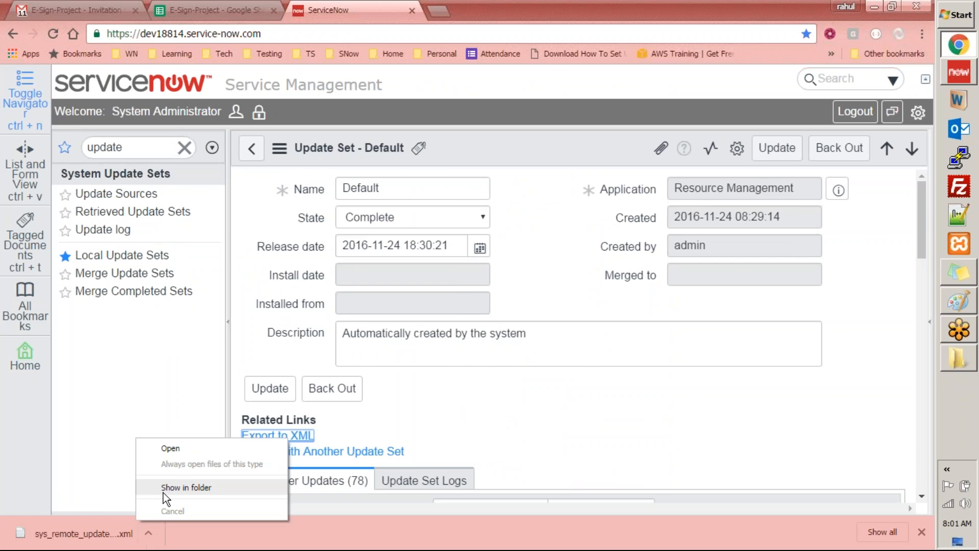
click(164, 491)
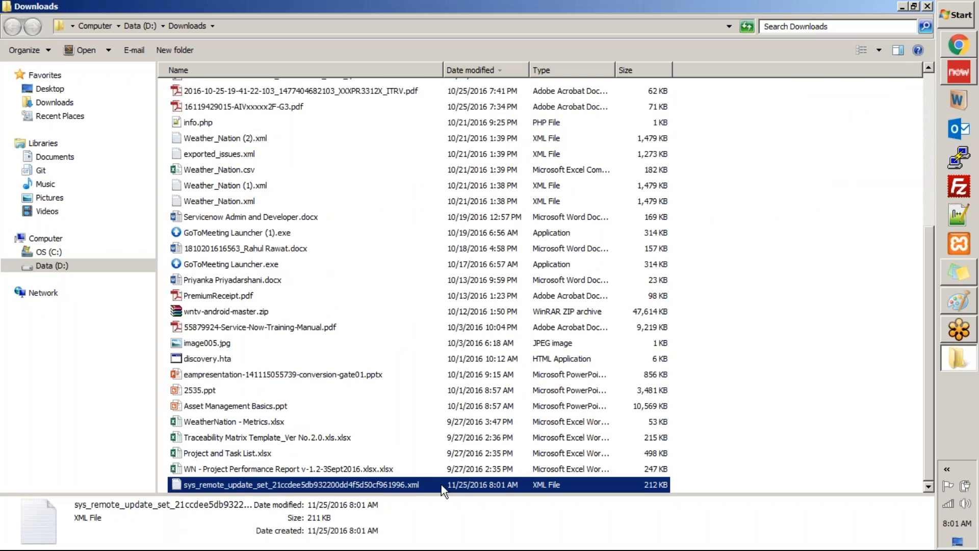
Place the exported update set XML file directly in the Data (D:) drive.
click(136, 29)
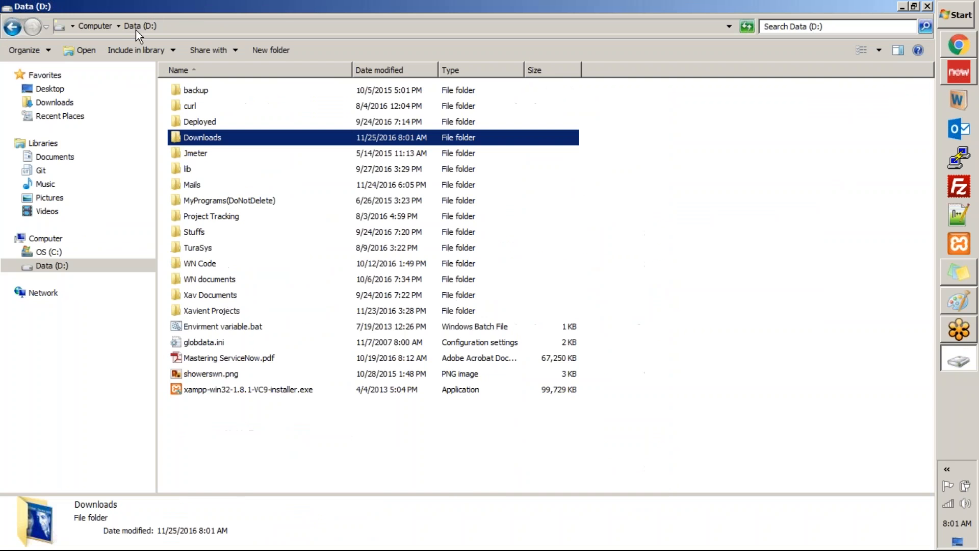
click(292, 473)
key(ctrl+v)
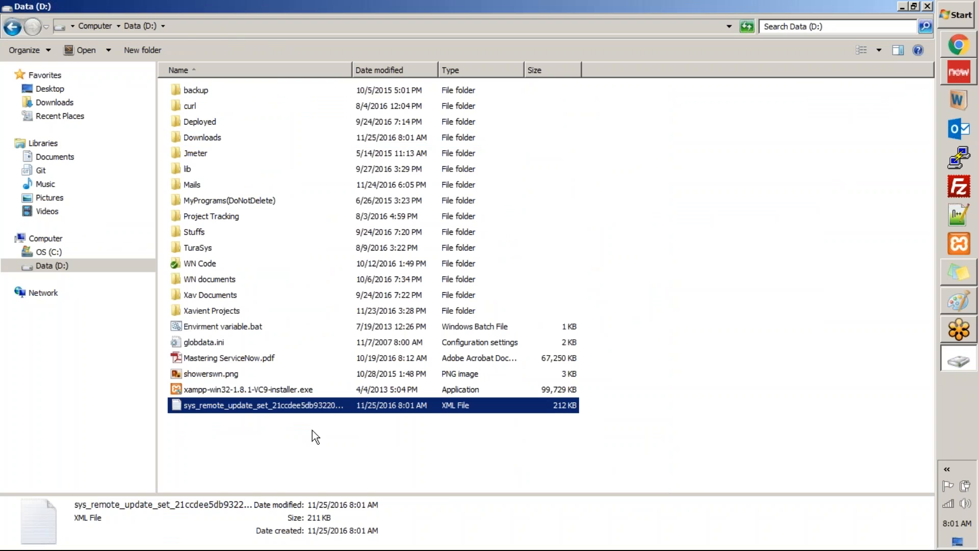
Rename the exported XML file as Resoure_Management_UpdateSet_v1.0.xml.
key(F2)
text(Resoure_)
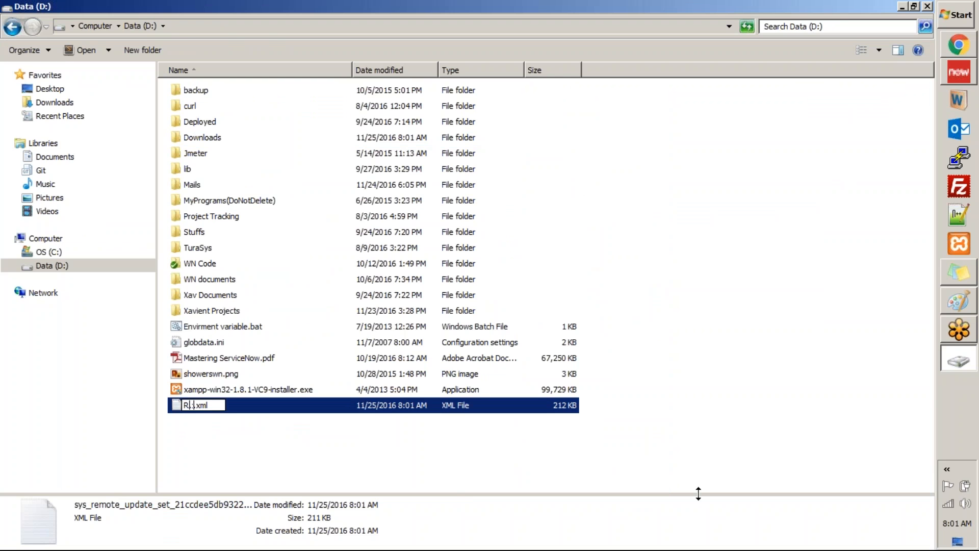
text(Managene)
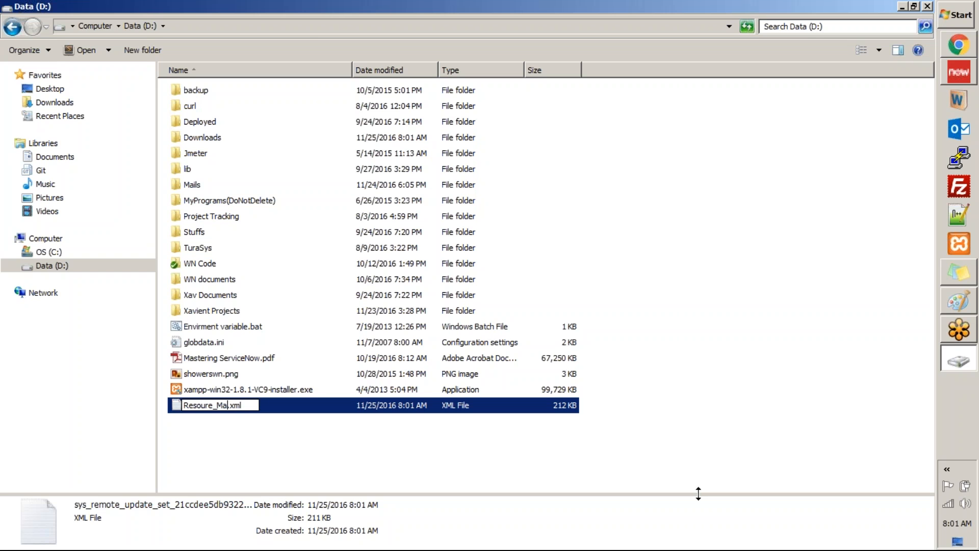
key(BackSpace)
key(BackSpace)
text(ment_U)
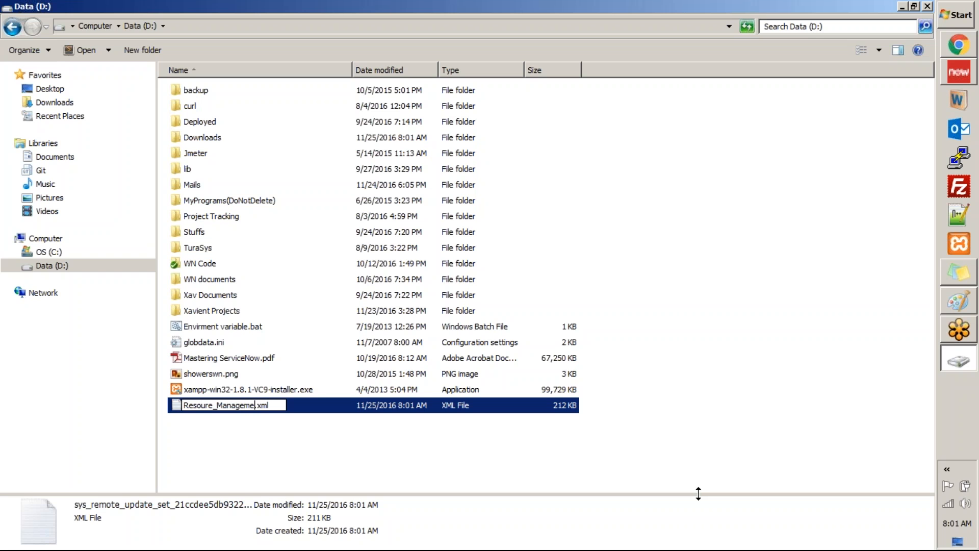
text(pdateSe)
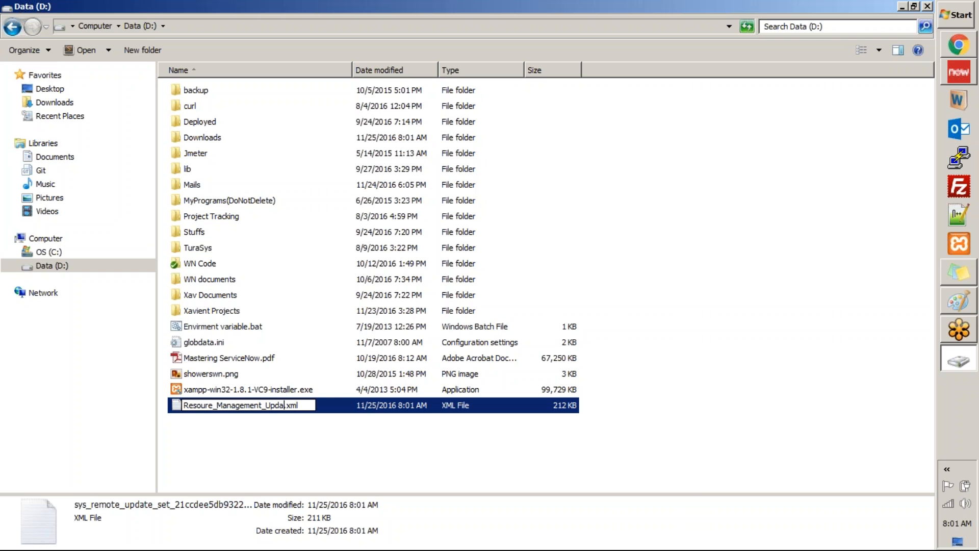
text(t_v1.0)
key(Return)
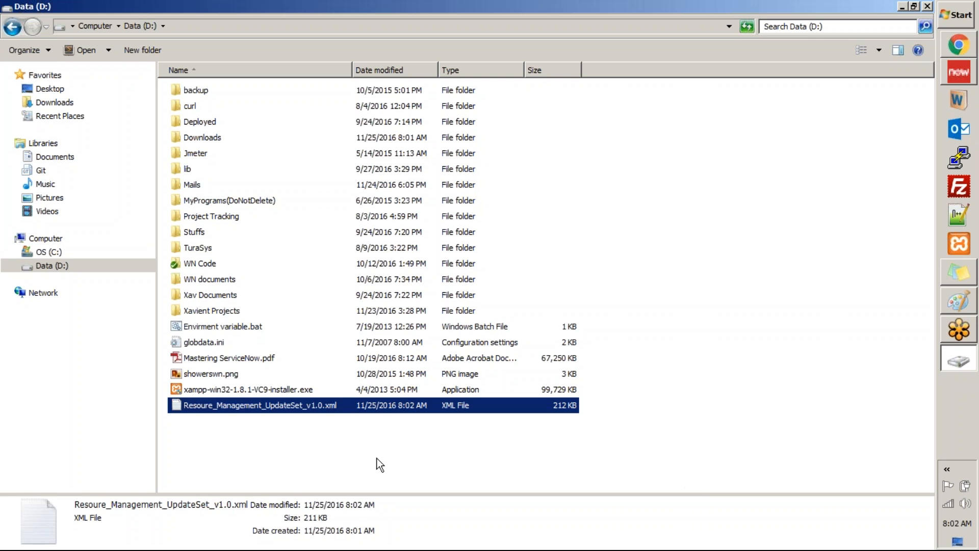
Switch to Gmail and start a new message addressed to the two project colleagues.
click(377, 458)
key(alt+d)
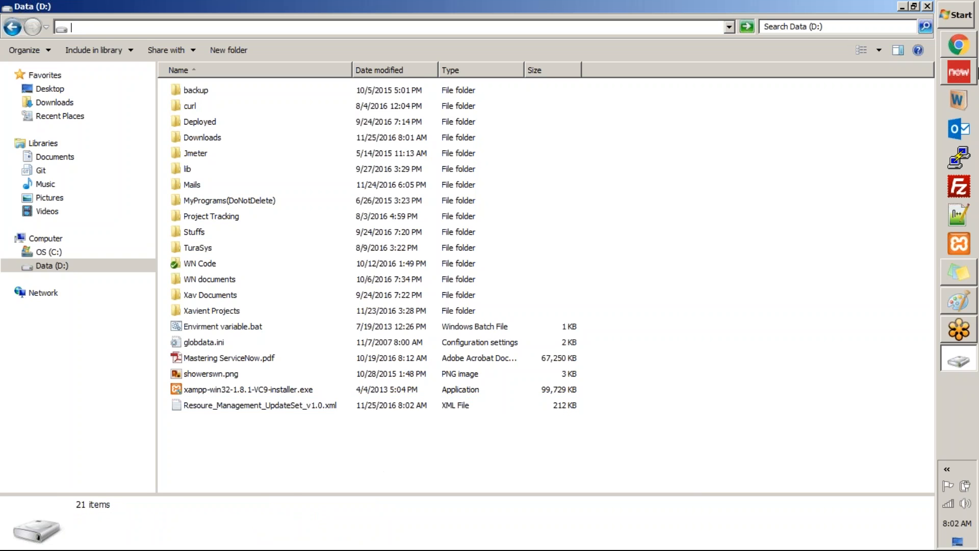
key(alt+Tab)
click(92, 10)
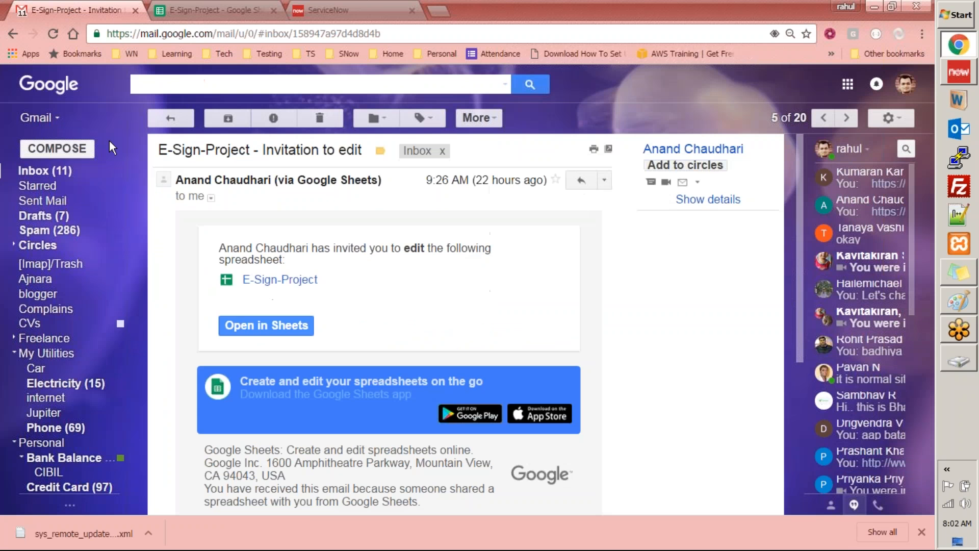
click(60, 170)
click(63, 149)
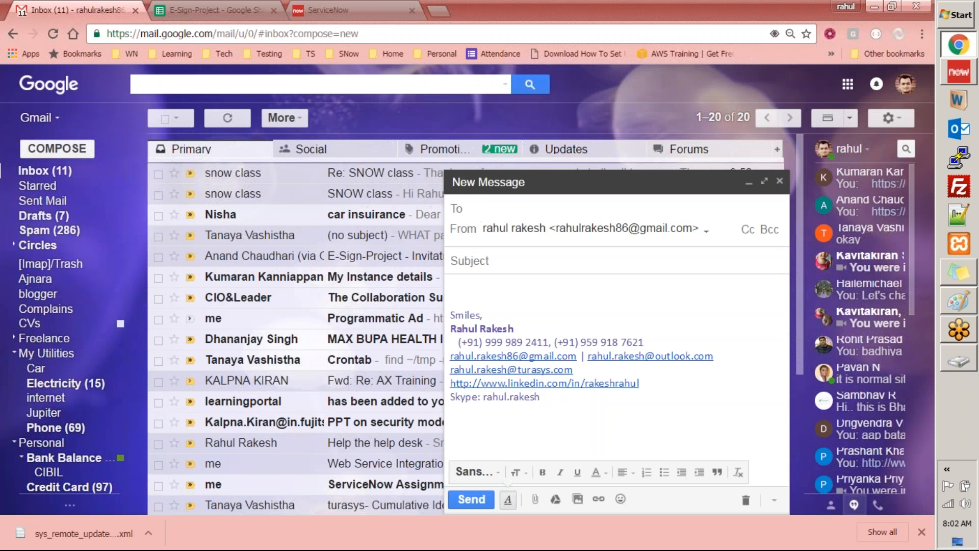
text(kum)
key(Return)
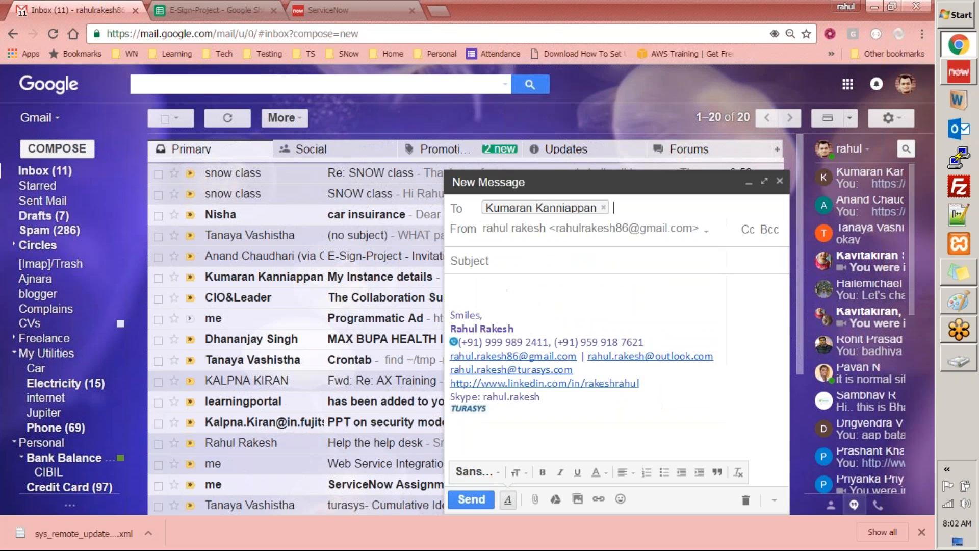
text(ana)
key(Return)
click(548, 299)
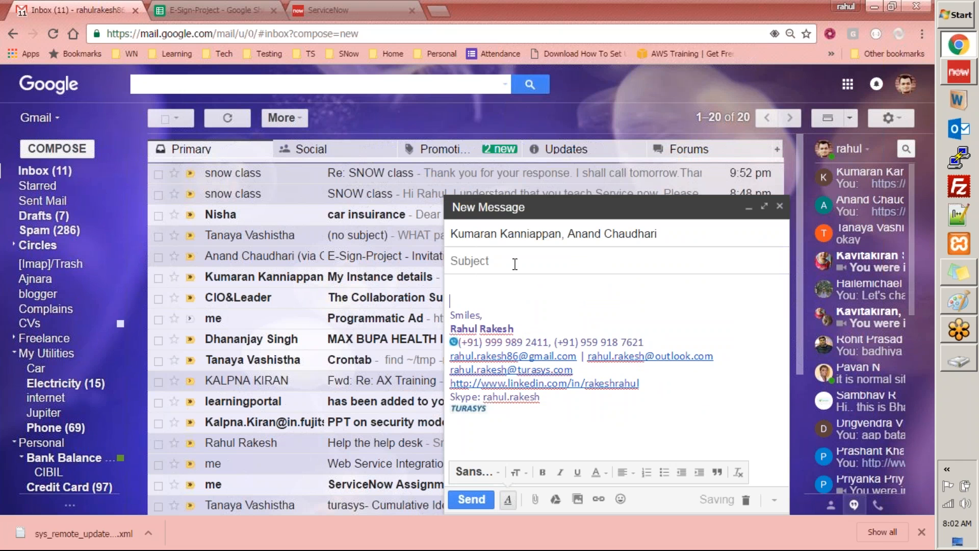
Set the email subject to "Resource Management Update set version 1.0".
click(475, 269)
text(Reso)
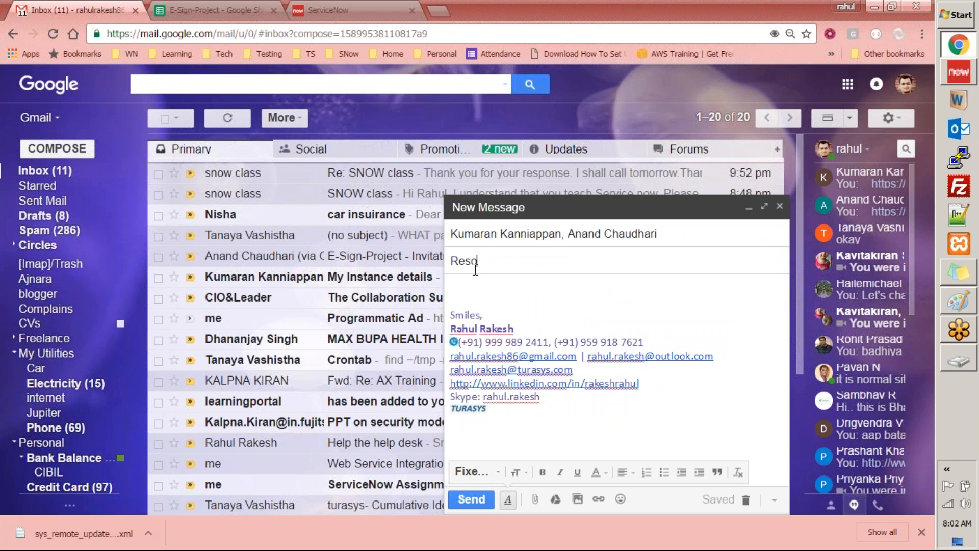
text(ure Manage)
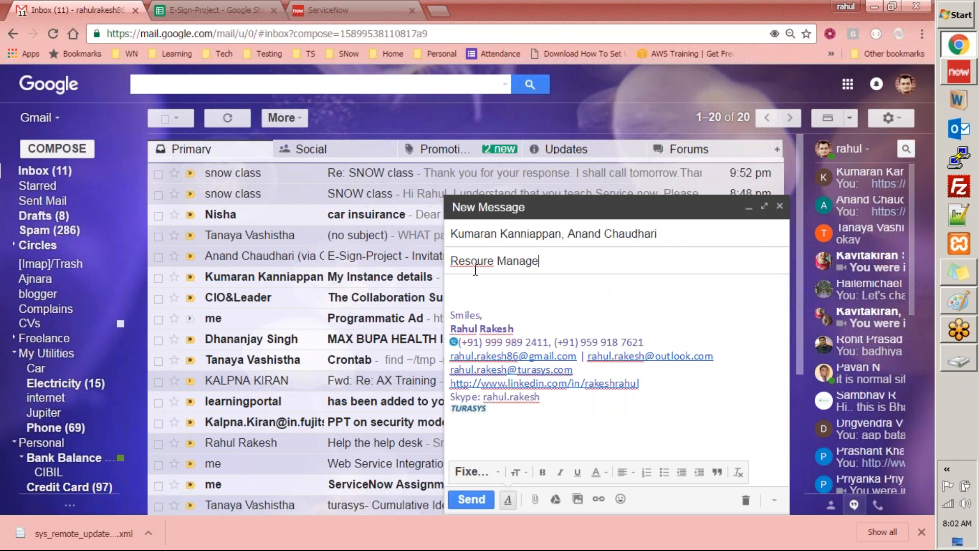
text(ment Update set version 1.0)
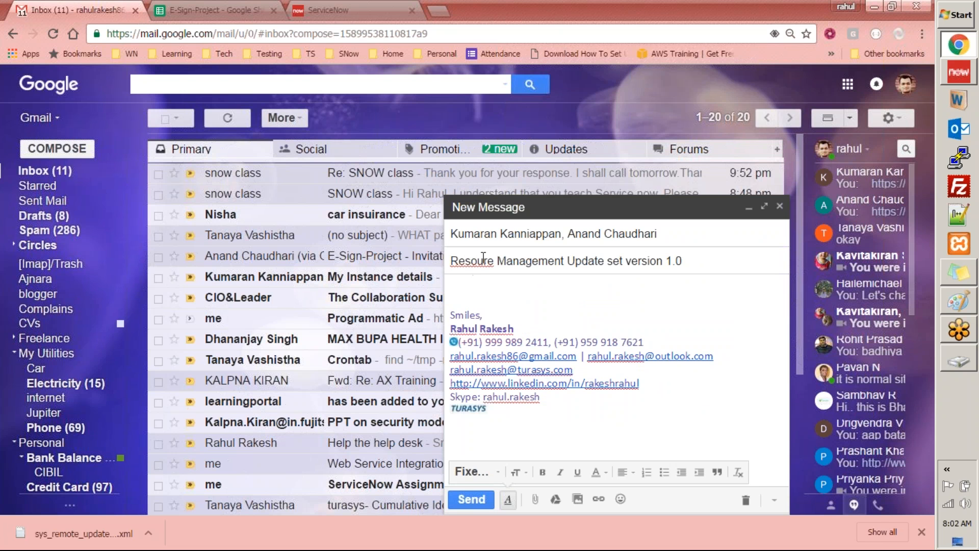
click(484, 258)
text(c)
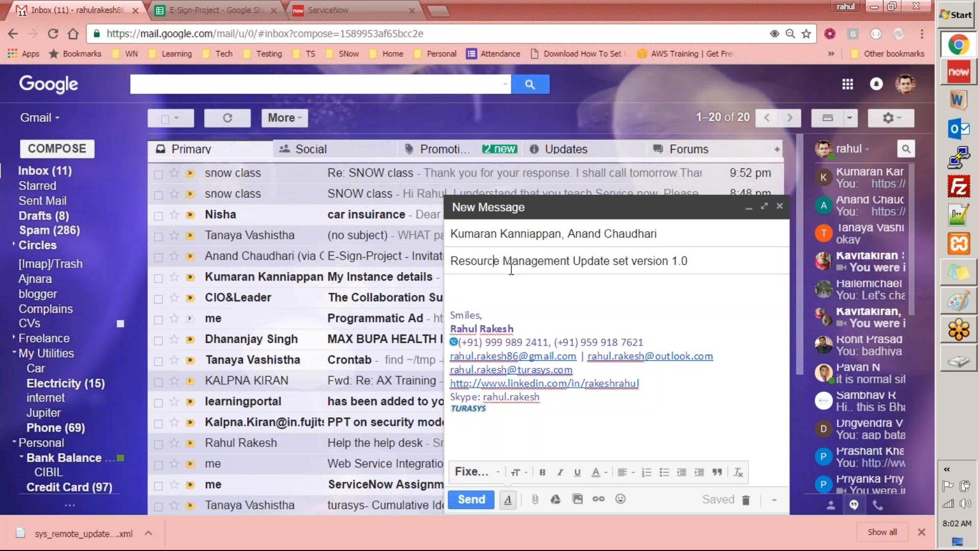
Attach Resoure_Management_UpdateSet_v1.0.xml from the D: drive to the email.
click(488, 302)
click(536, 501)
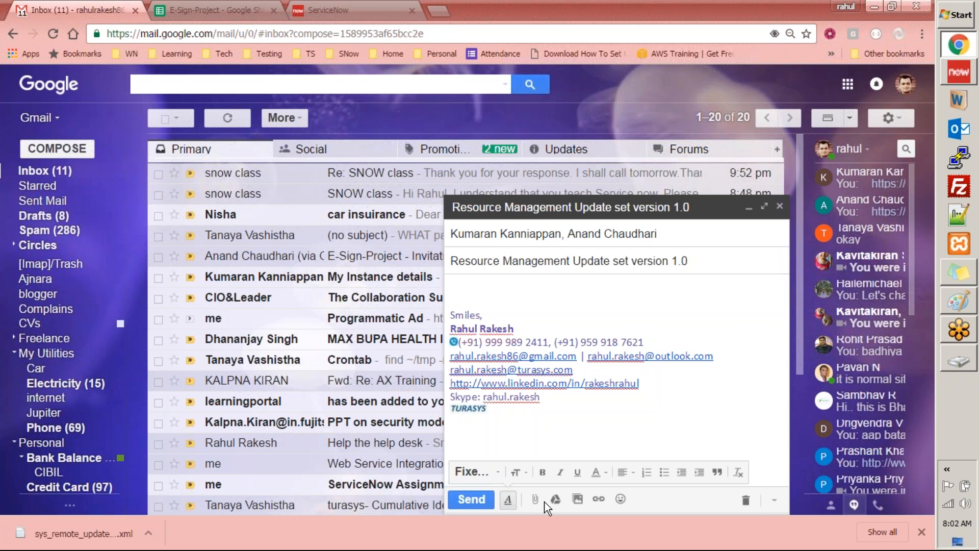
text(d:)
key(Return)
click(355, 365)
scroll(373, 361, down, 4)
click(374, 390)
double_click(374, 391)
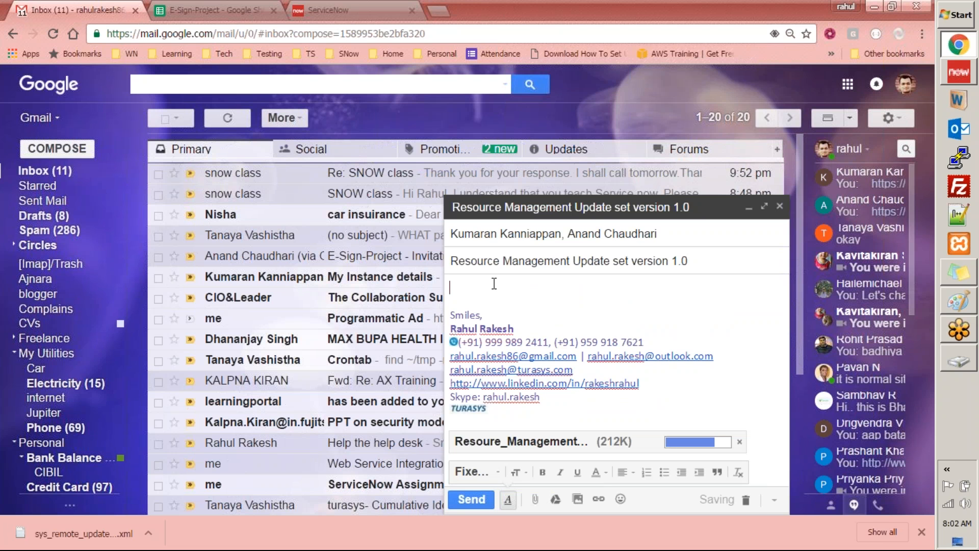
Write "First version of the Resource Management Application" as the email body, send the message, and return to ServiceNow.
text(First version of the Resource Management Application)
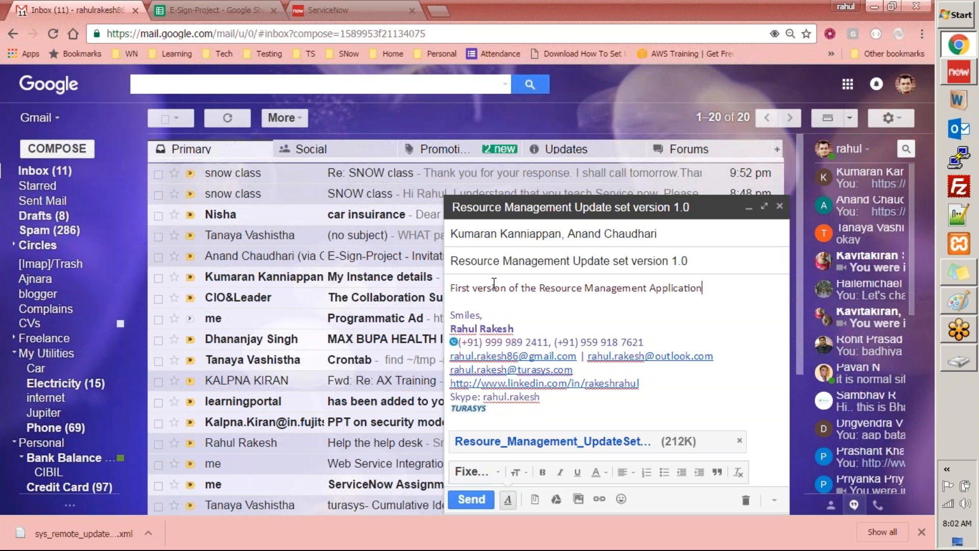
click(478, 502)
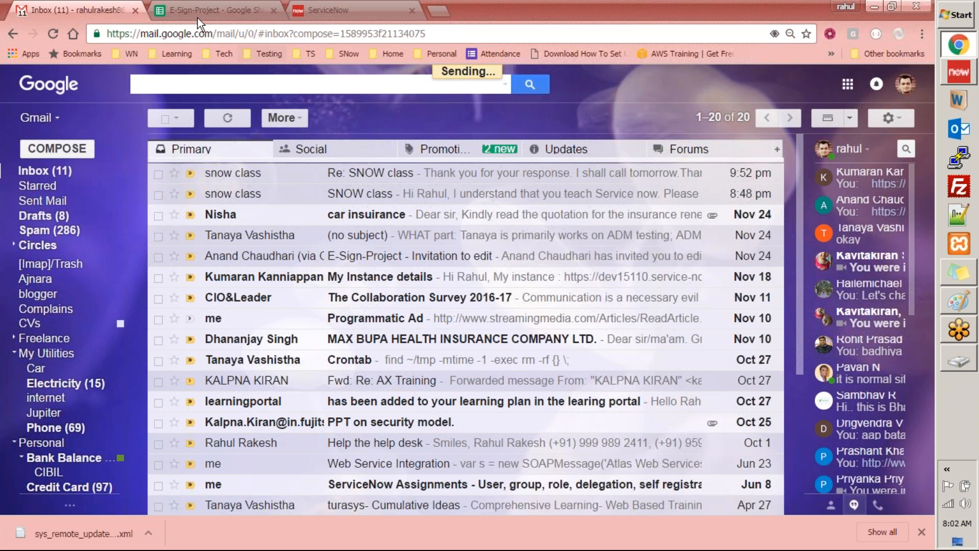
click(316, 10)
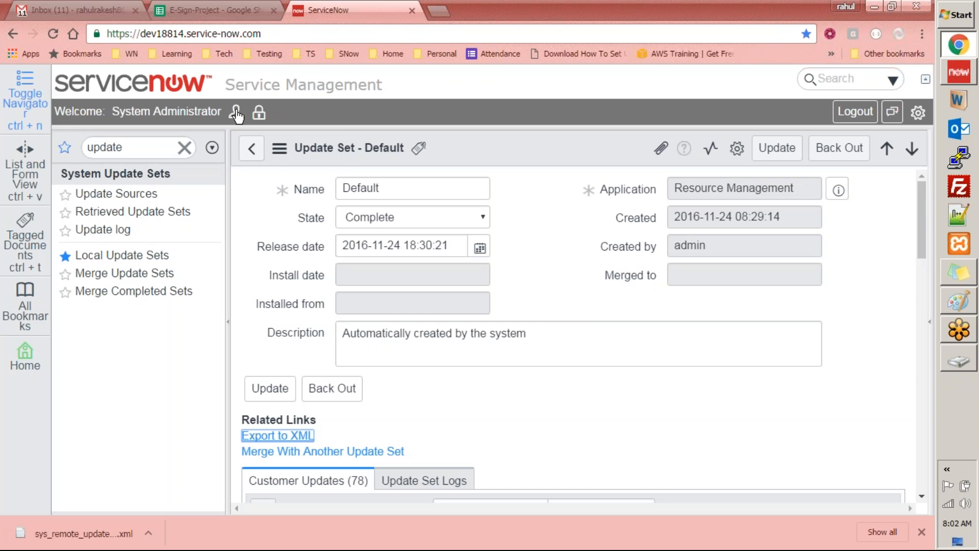
click(90, 12)
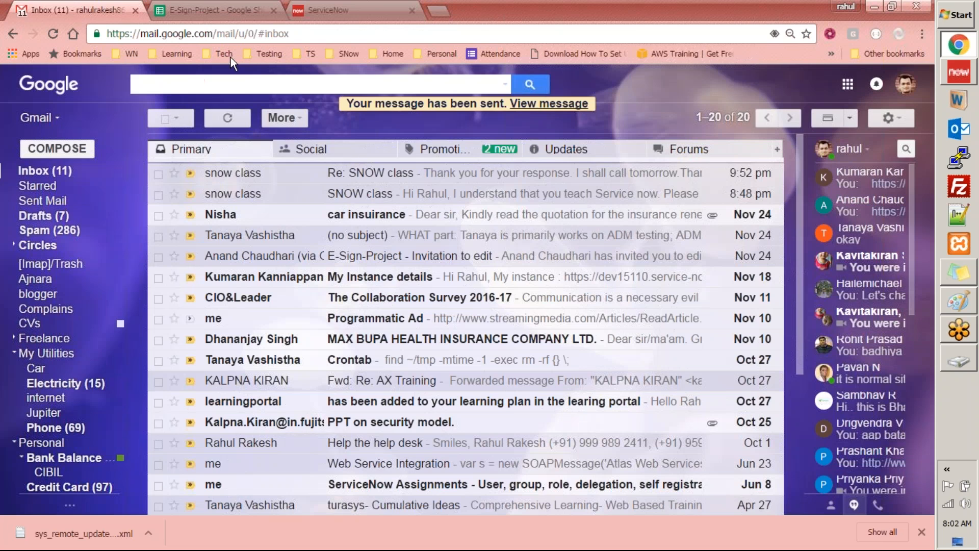
click(368, 7)
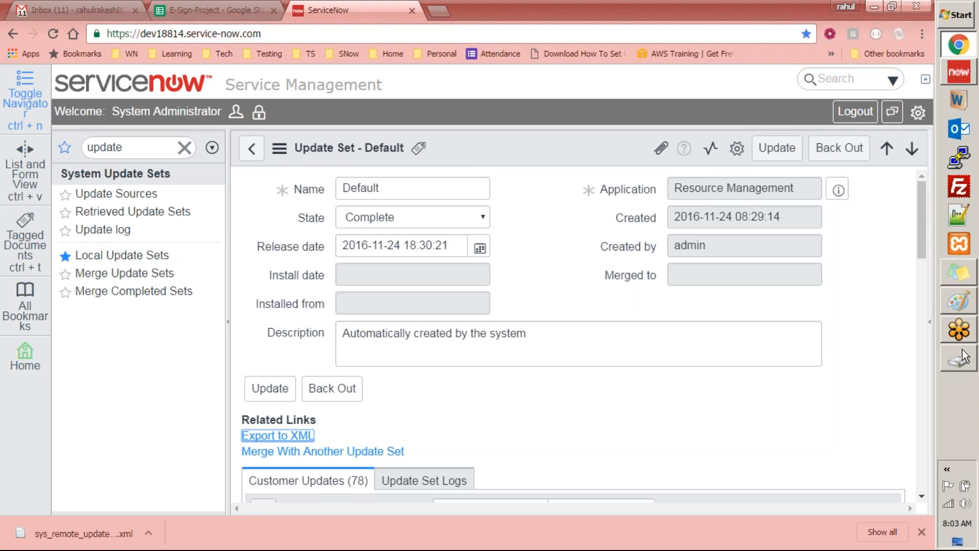
Switch to Paint, save the role diagram to the Desktop as a PNG named RMG_Roles_Diagram, and close Paint.
click(965, 306)
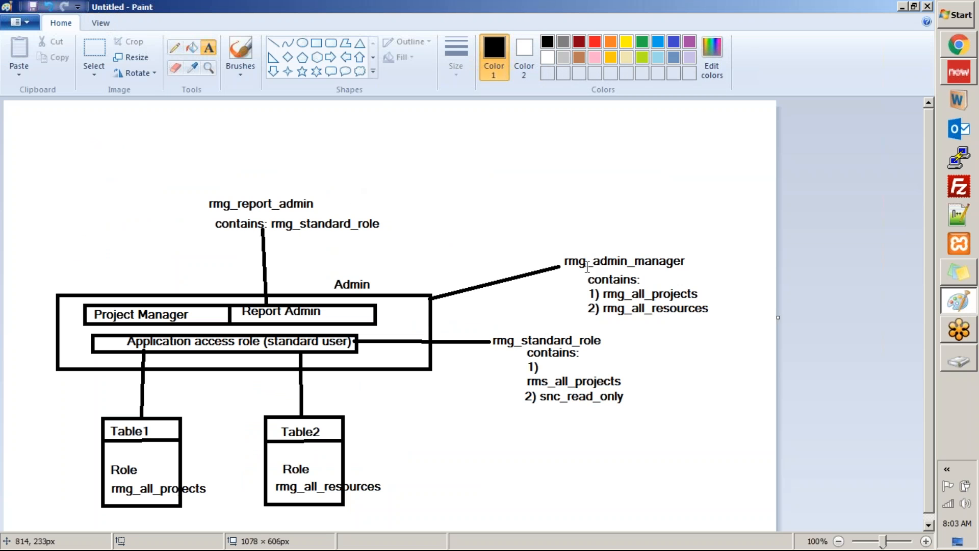
key(ctrl+s)
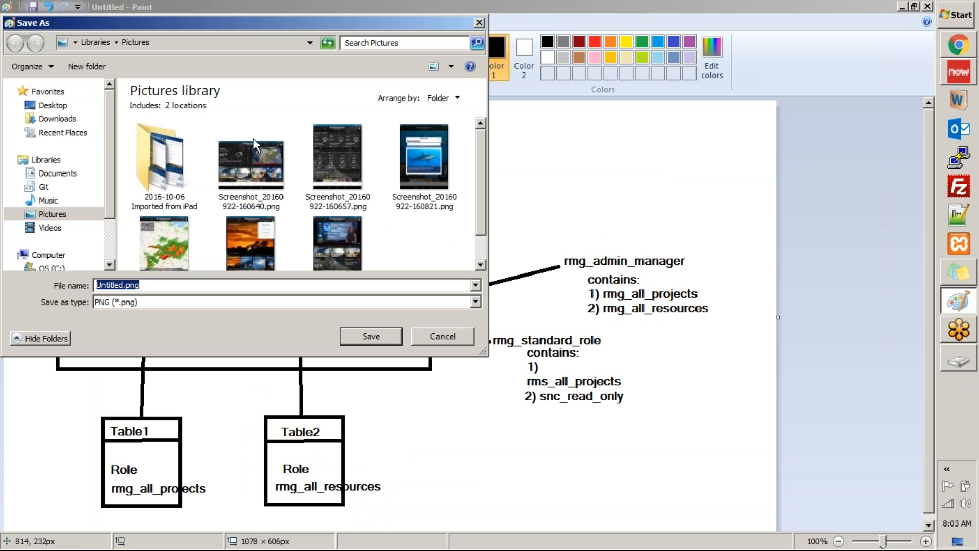
click(47, 106)
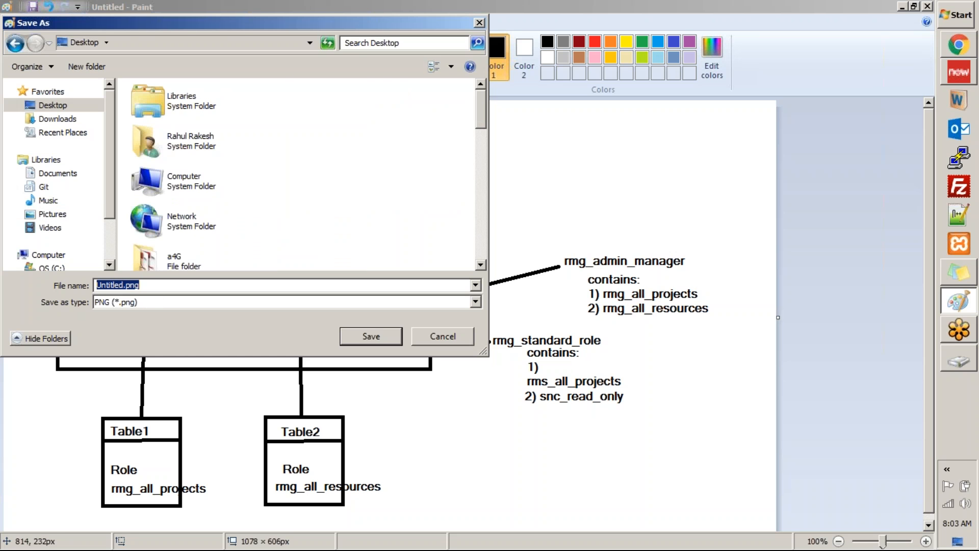
text(RMG_Roles_Diagram)
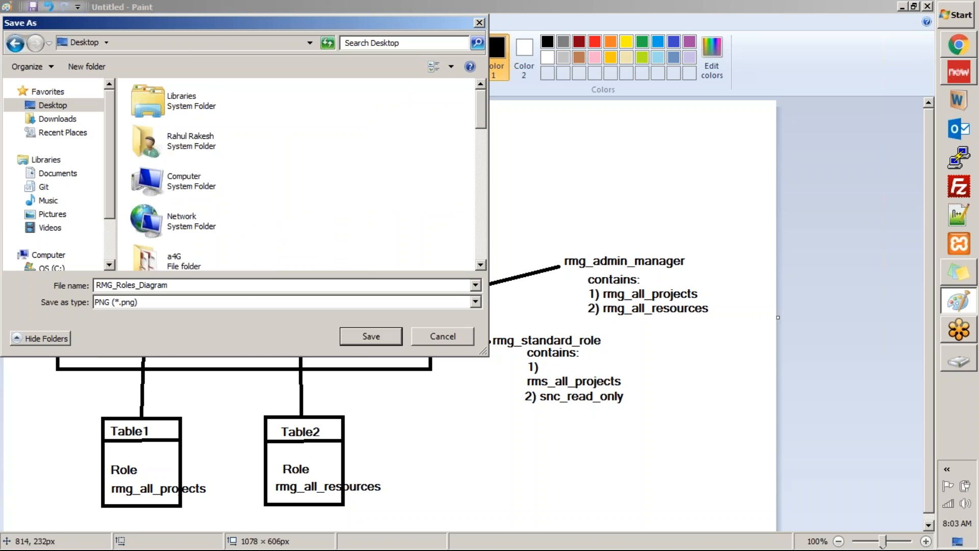
key(Return)
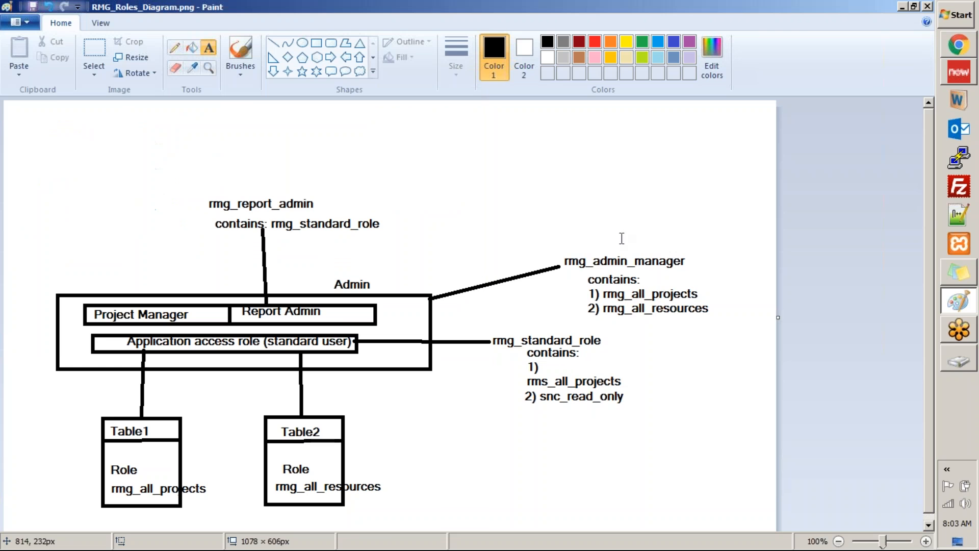
click(928, 6)
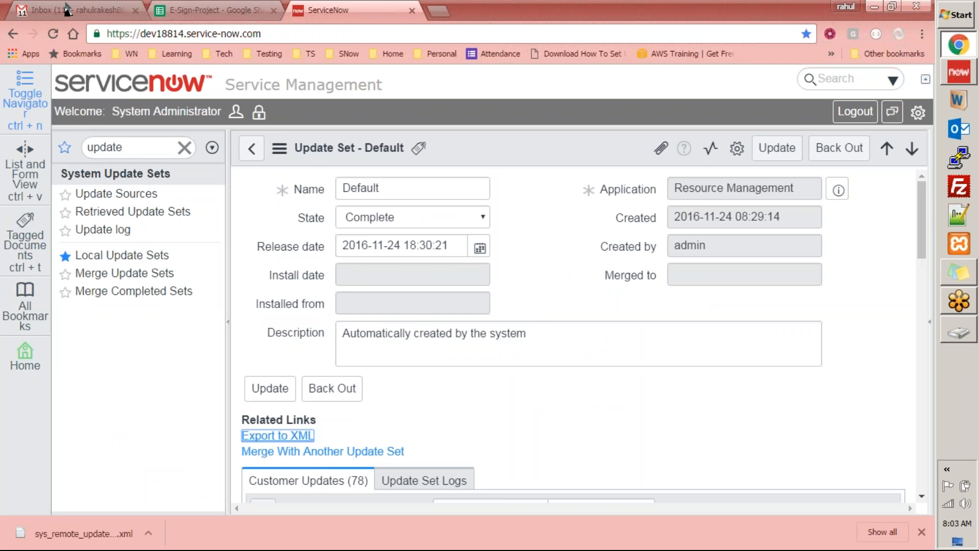
Switch to Gmail, open the sent "Resource Management Update set version 1.0" message, and start a reply to all recipients.
click(77, 10)
click(73, 202)
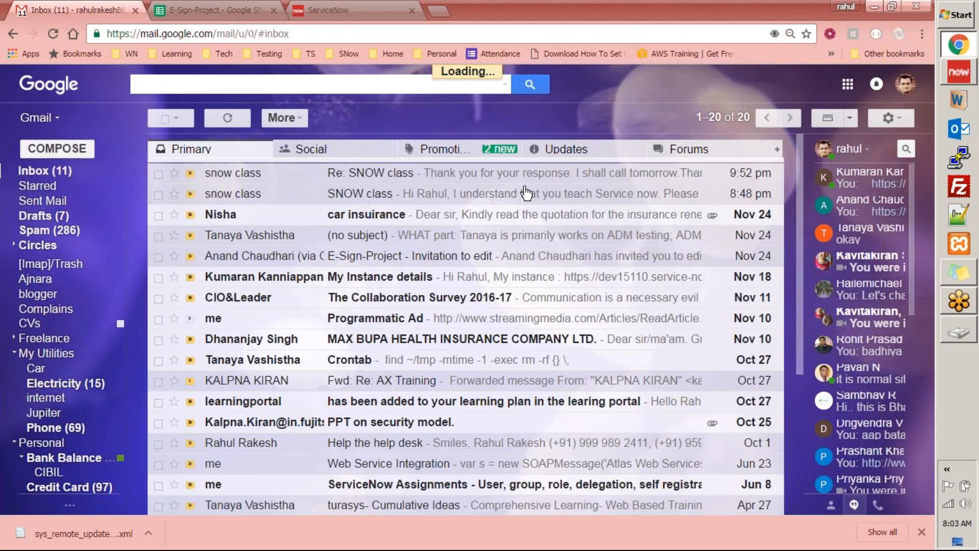
click(386, 148)
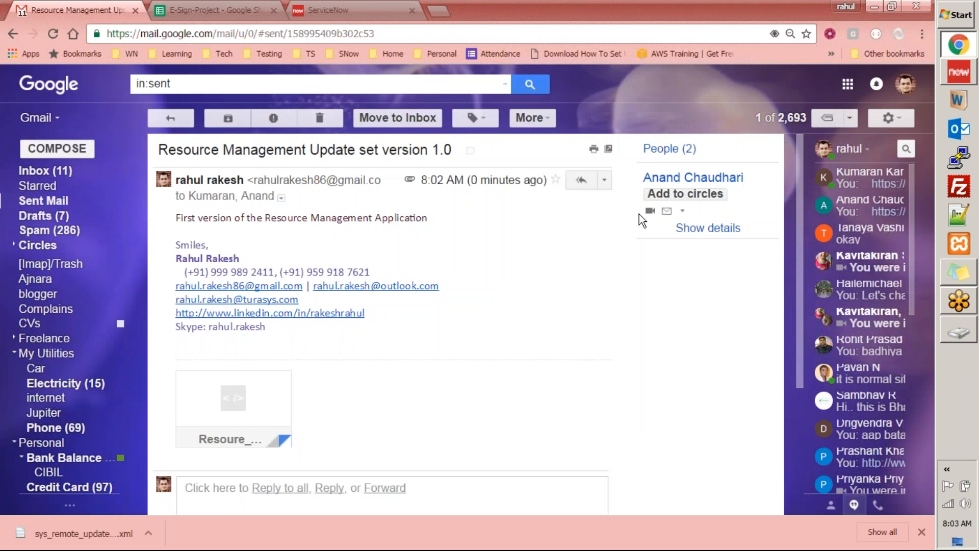
click(585, 185)
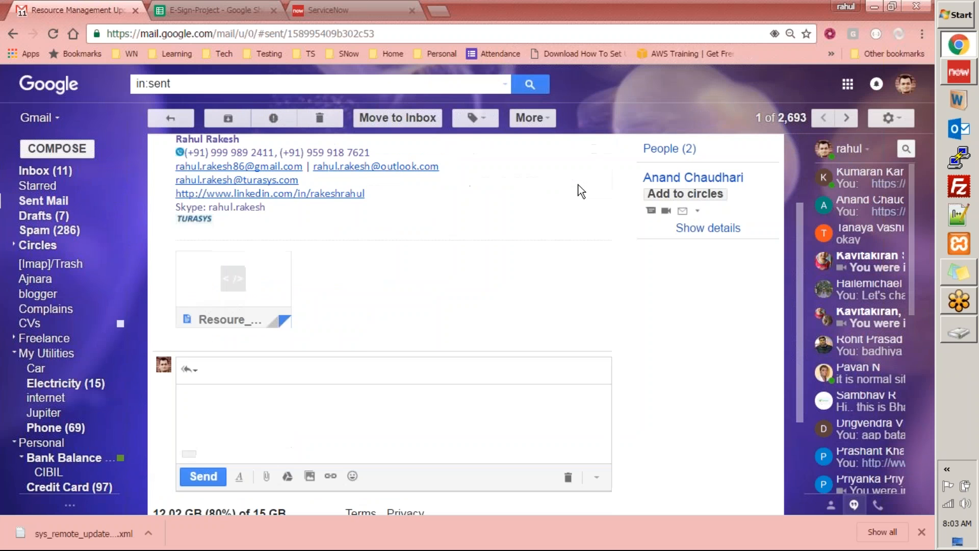
Attach RMG_Roles_Diagram.png from the Desktop to the reply and send it.
click(263, 476)
click(247, 267)
click(388, 305)
scroll(387, 301, down, 5)
click(388, 301)
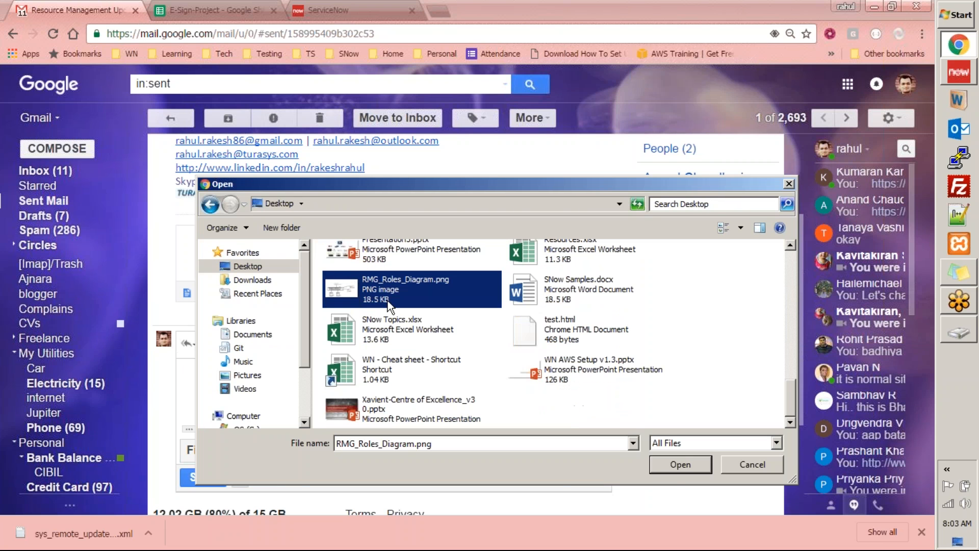
click(668, 465)
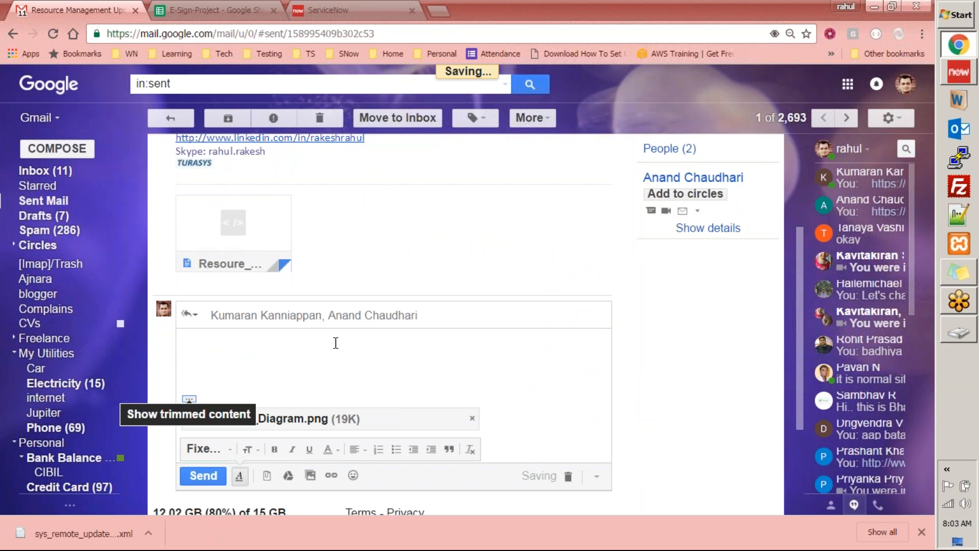
click(203, 458)
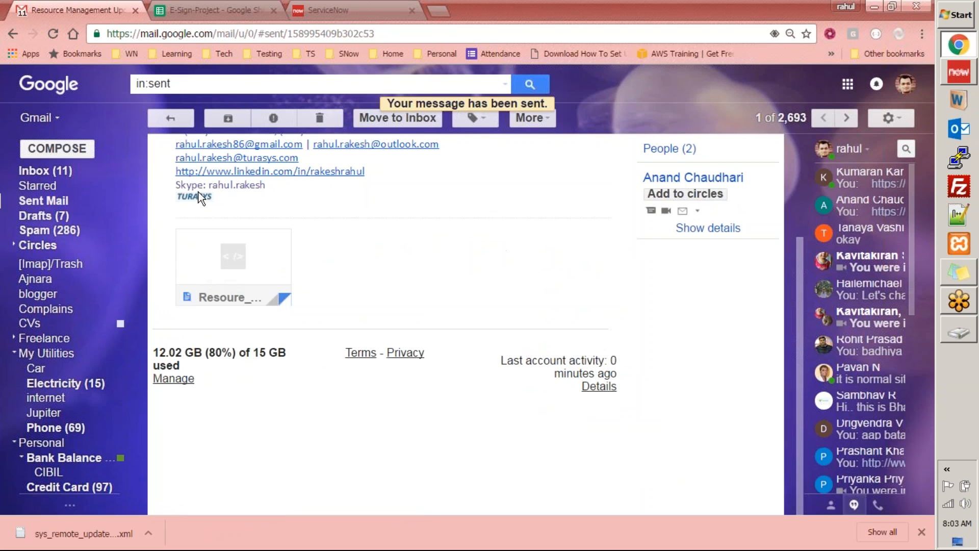
Go back to the Gmail inbox, return to the ServiceNow update set record, and dismiss the browser's downloads bar.
click(82, 172)
click(357, 10)
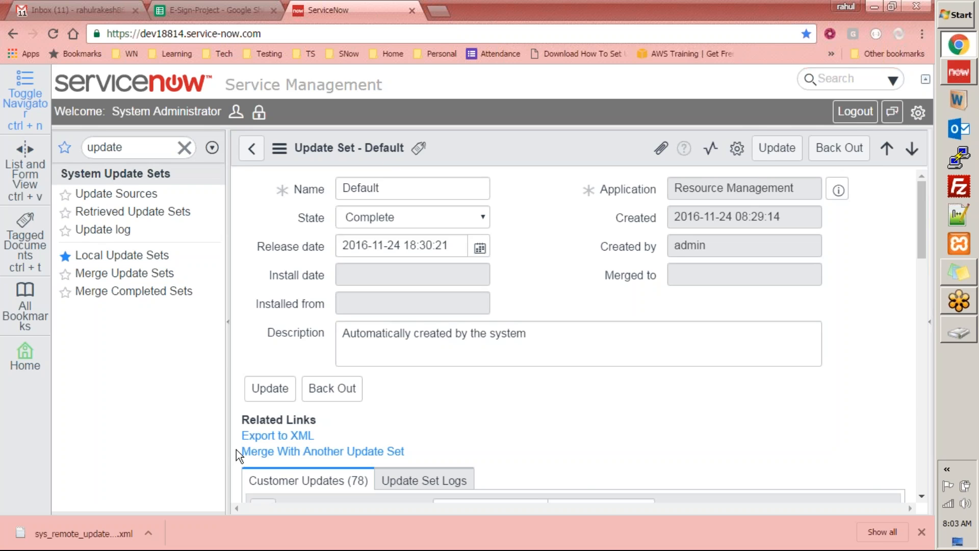
click(922, 532)
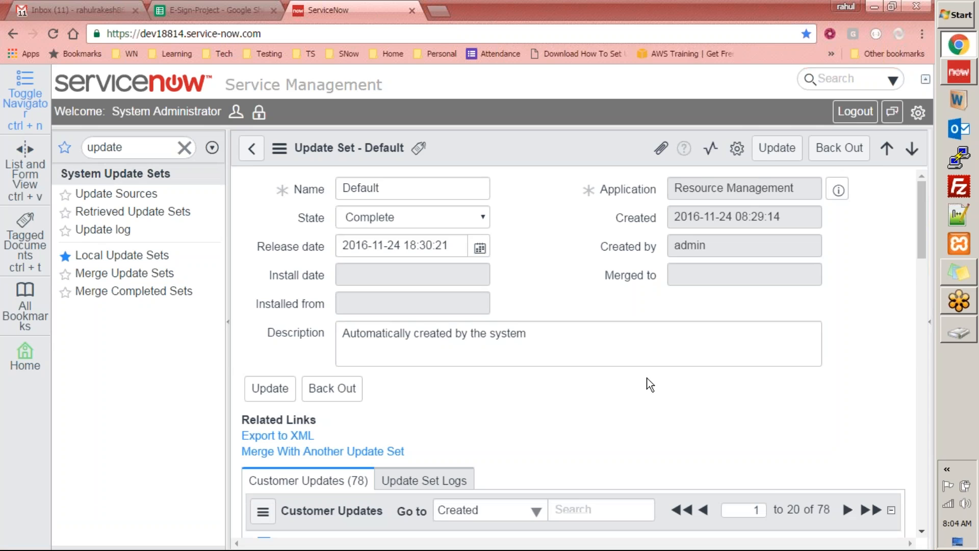